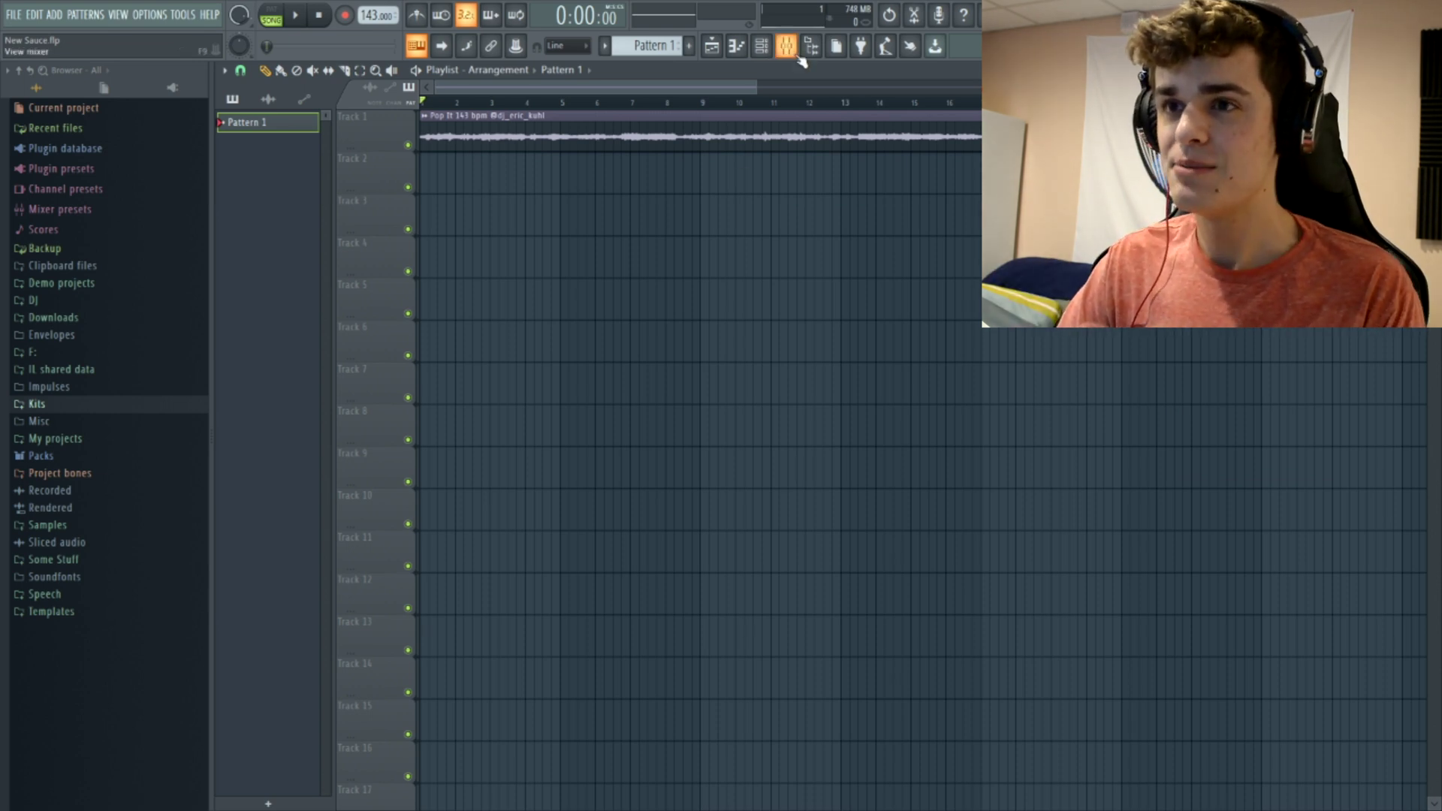
Load the Kickstart effect into the first effect slot of mixer Insert 5.
left_click(787, 47)
left_click(430, 310)
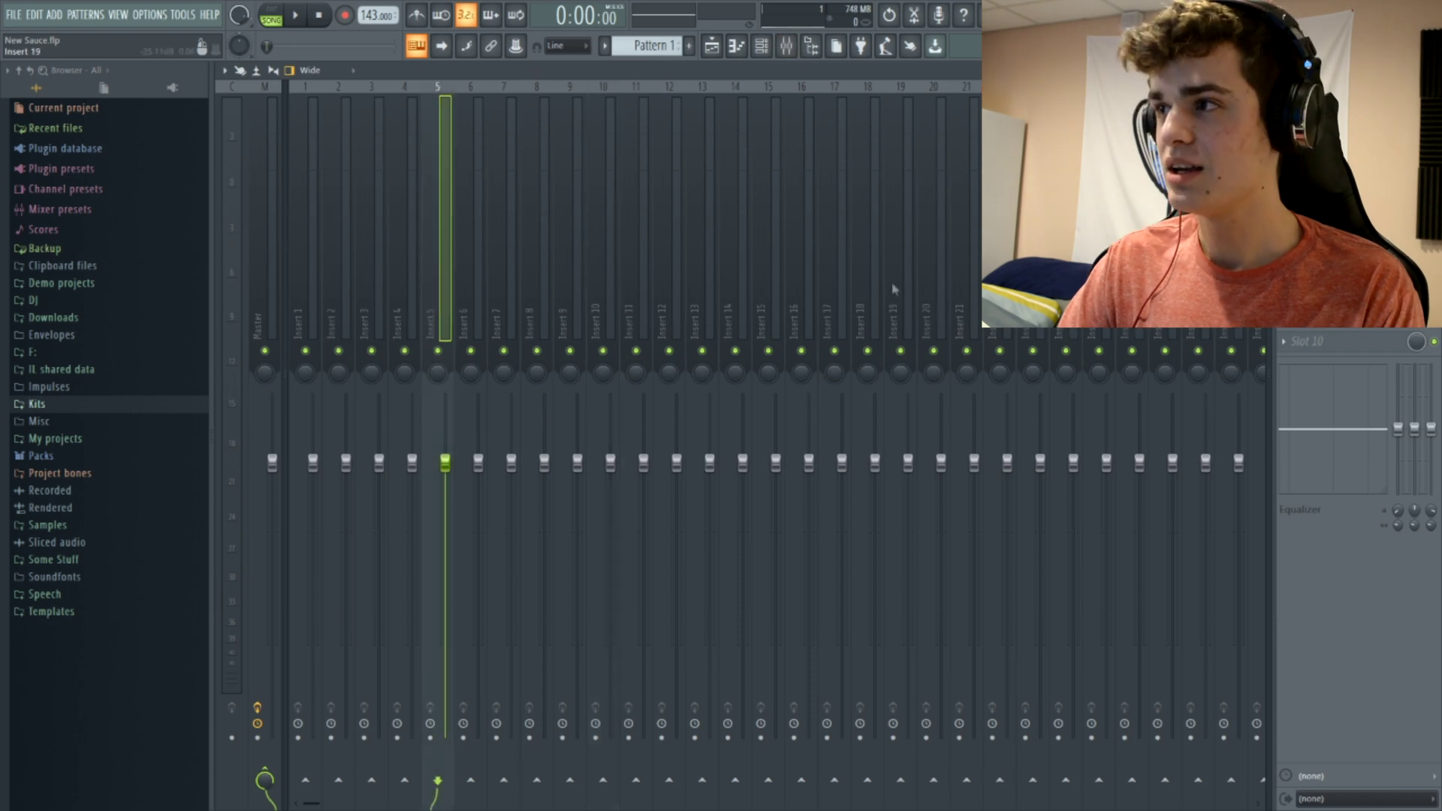
left_click(1344, 150)
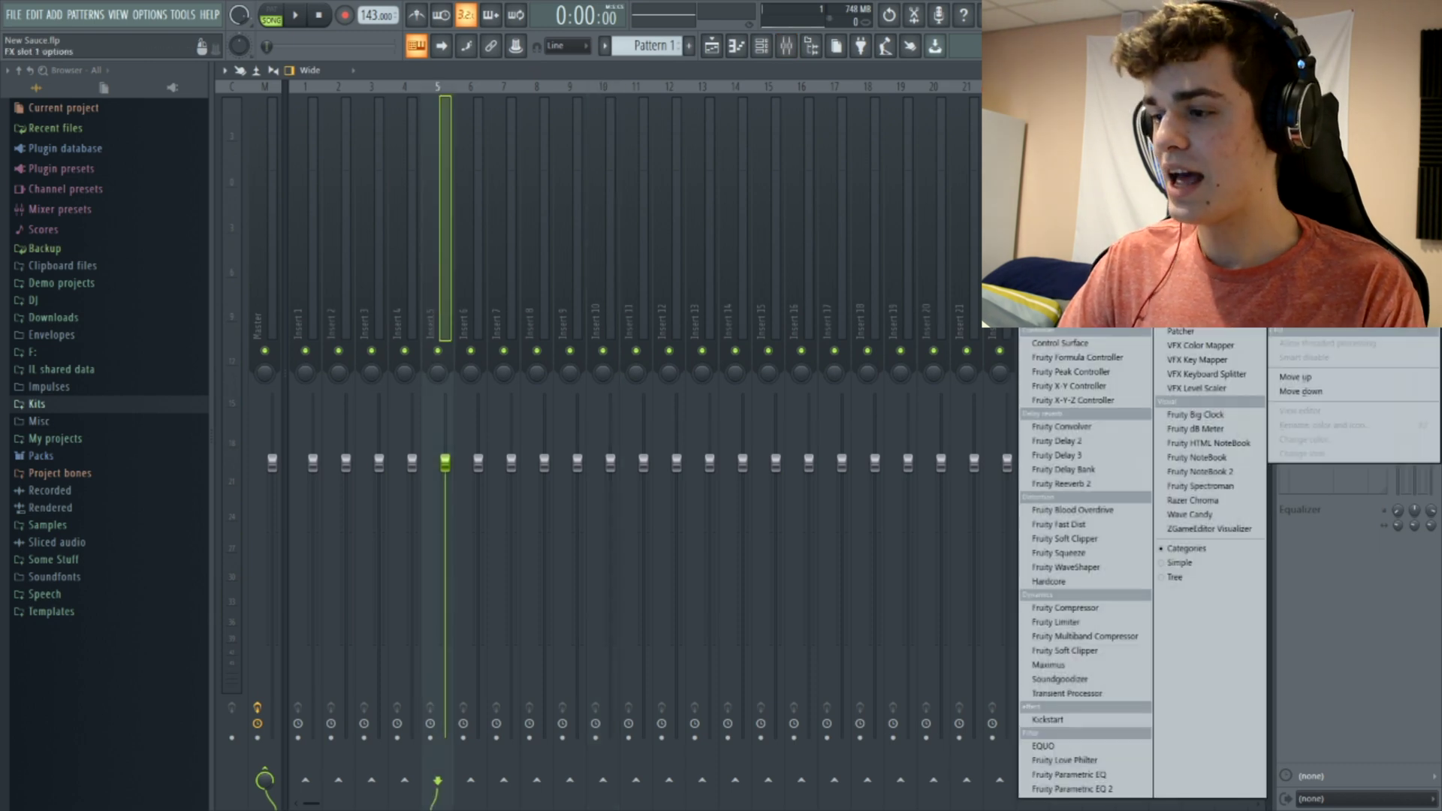
left_click(1047, 719)
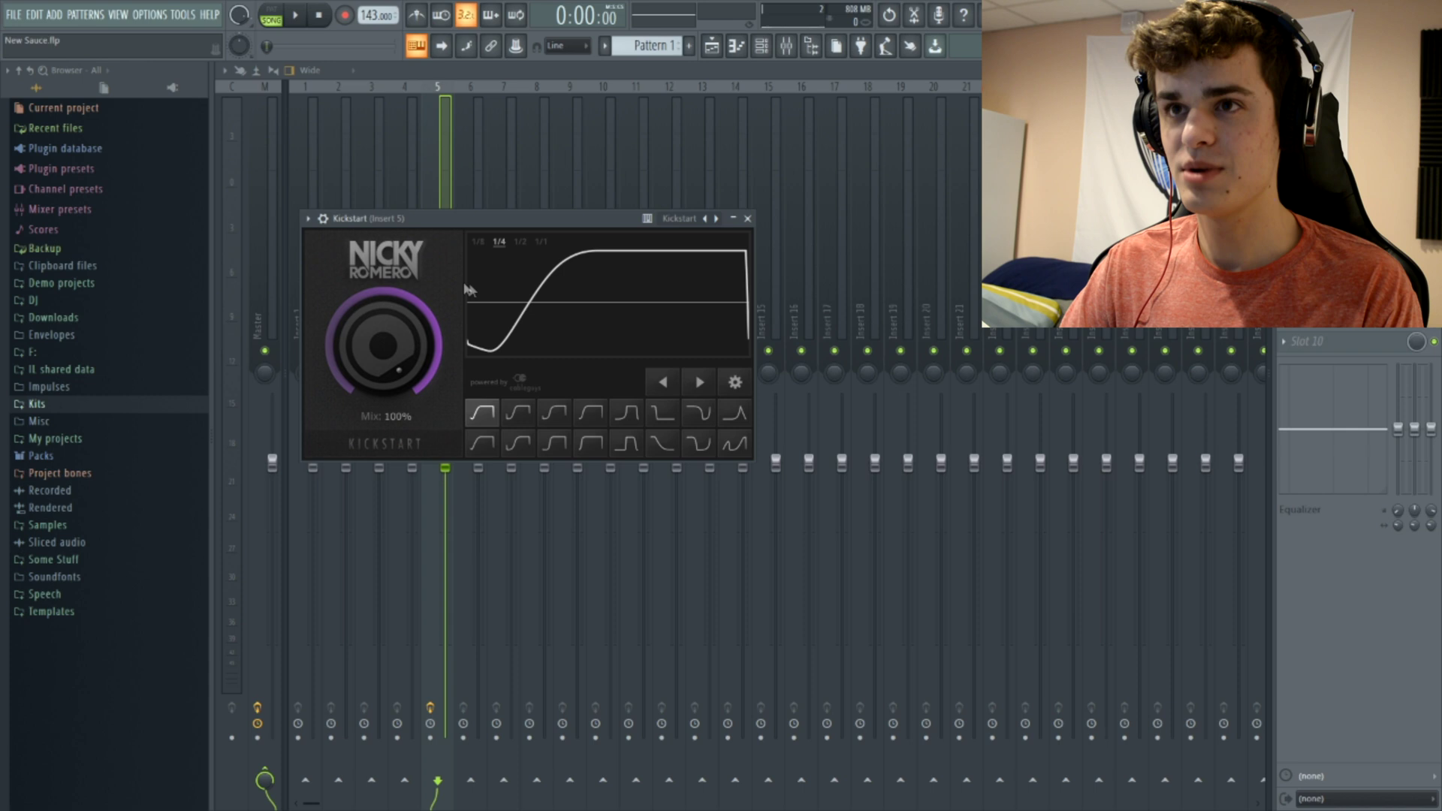
Return to the playlist and play the melody sample on Track 1 from the start.
left_click(712, 46)
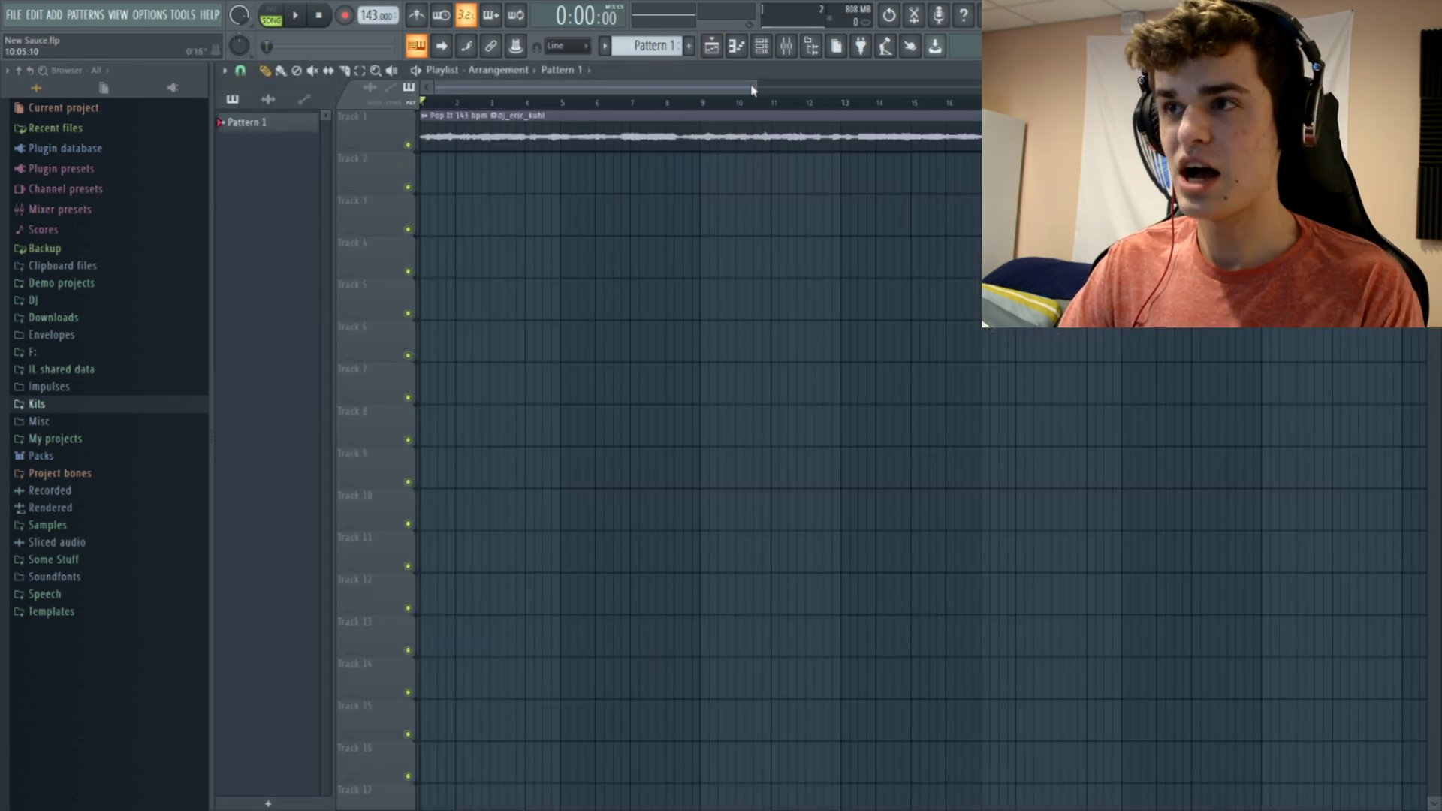
key("space")
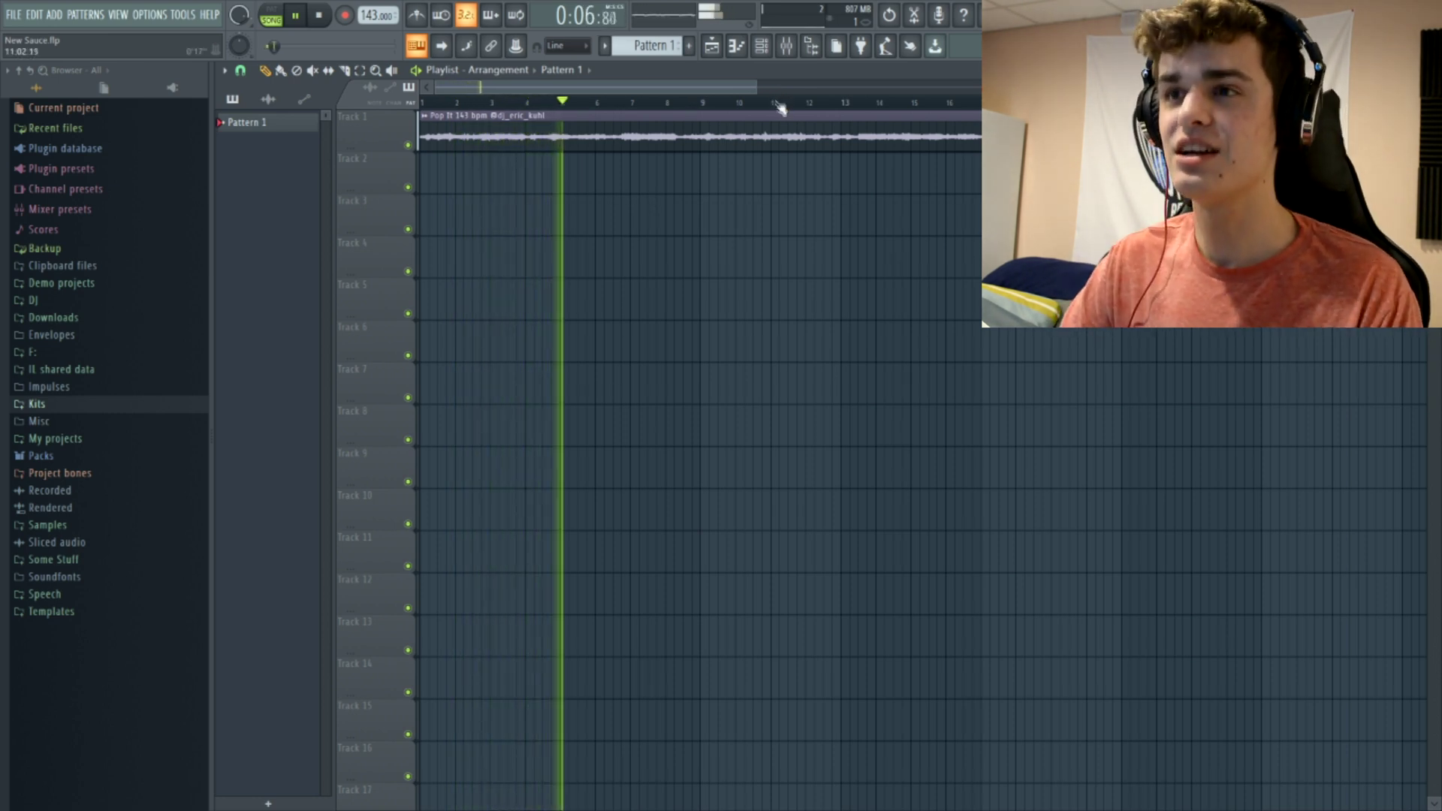
key("space")
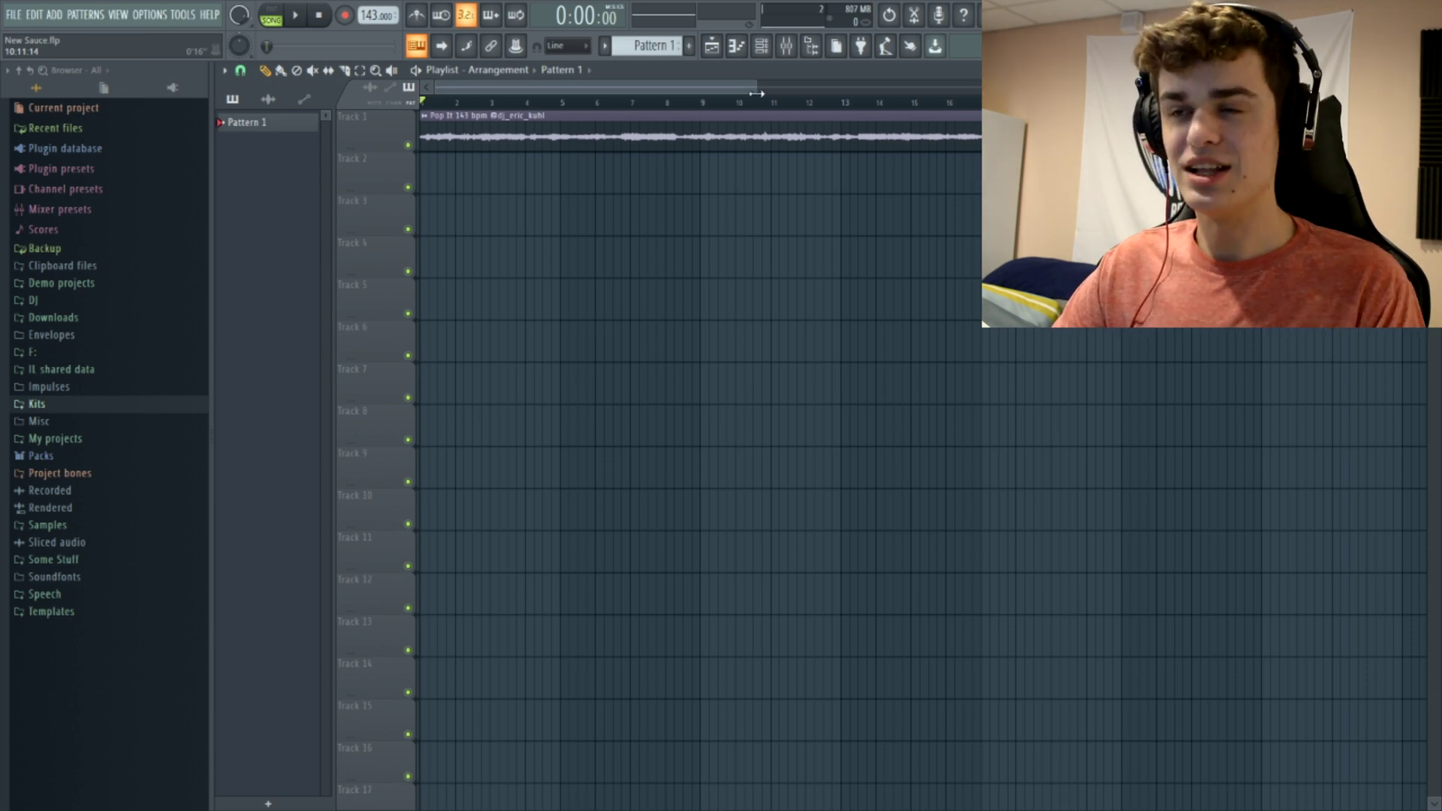
Place a Pattern 1 clip at bar 1 of Track 2 in the playlist.
left_click(760, 46)
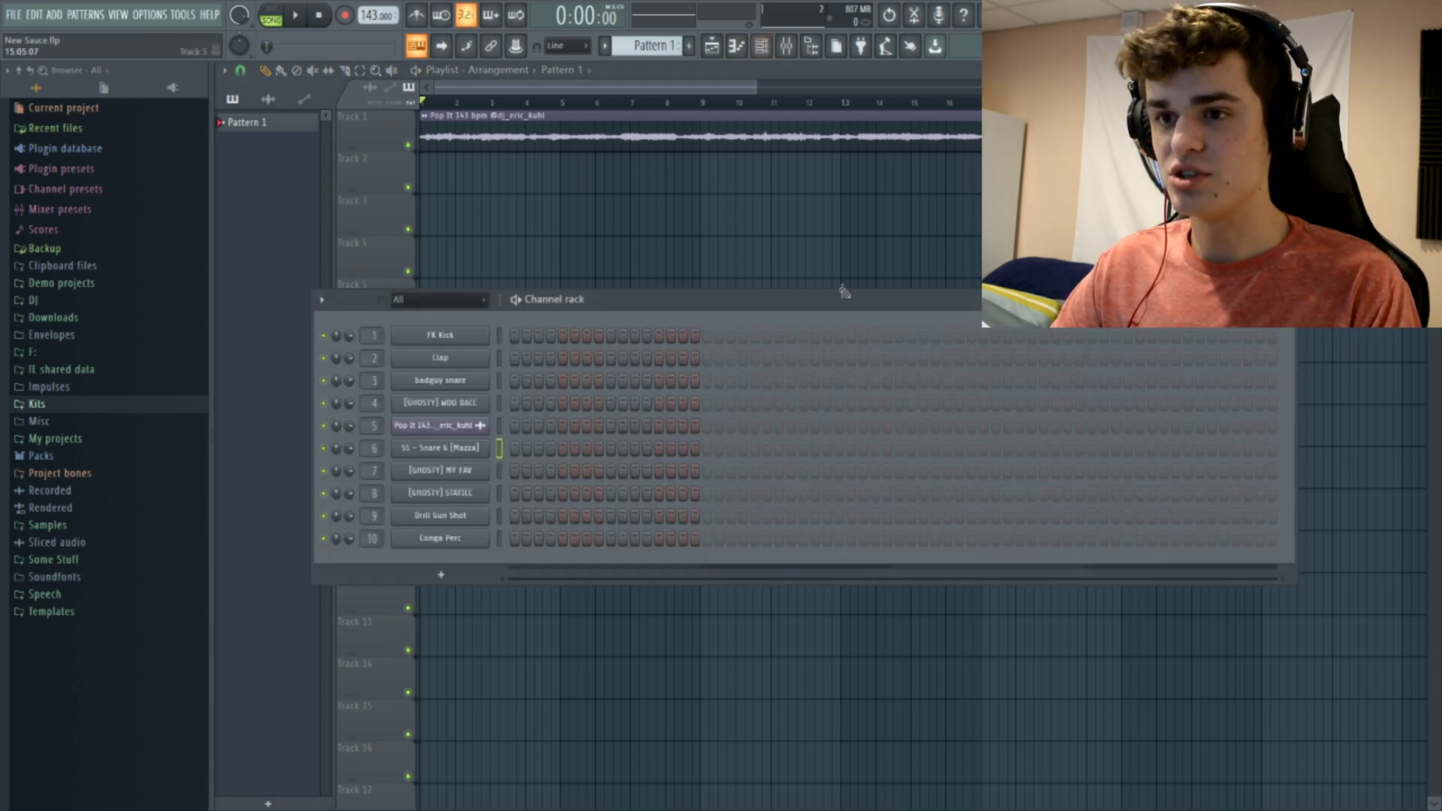
key("F6")
scroll(652, 46, "up", 1)
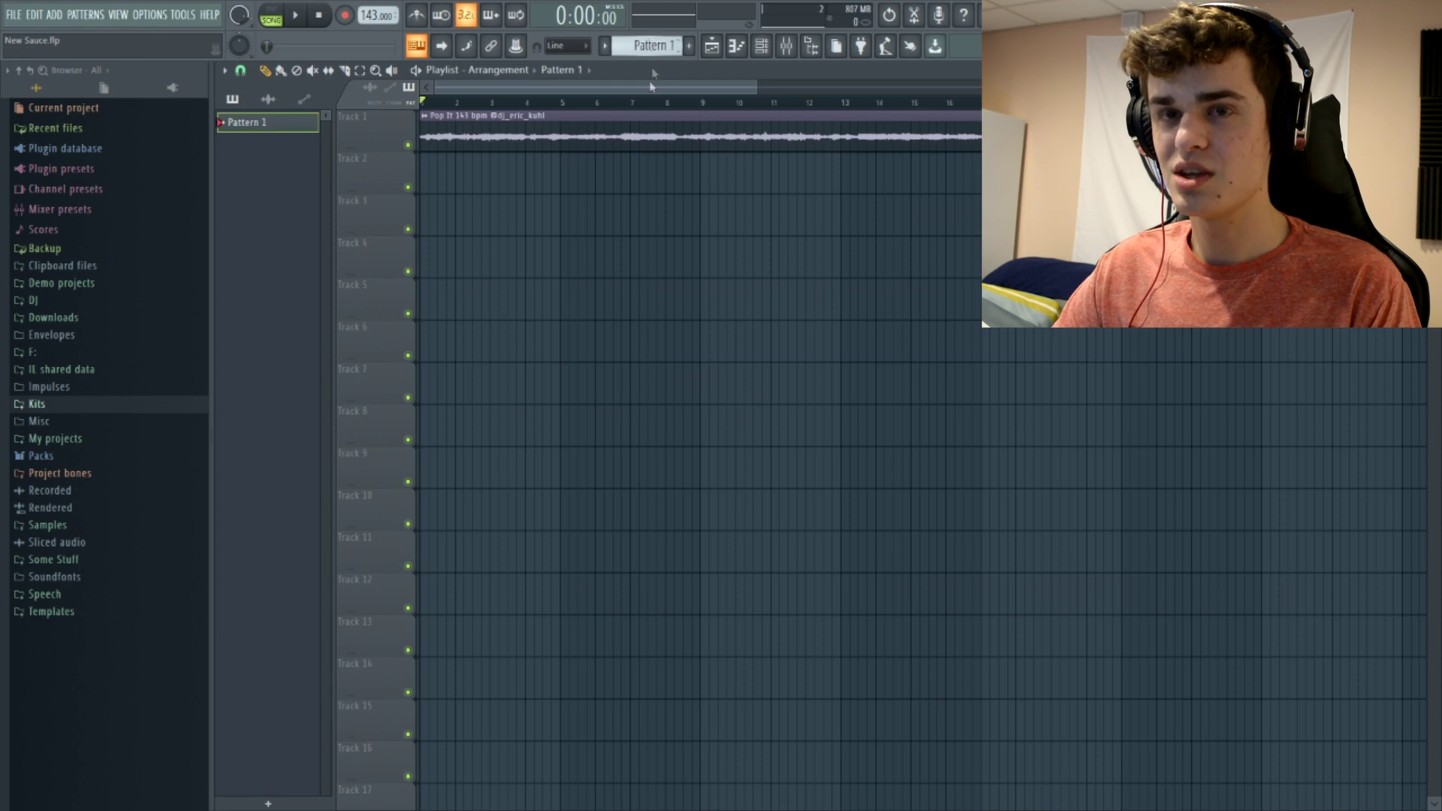
left_click(554, 196)
left_click_drag(539, 231, 415, 188)
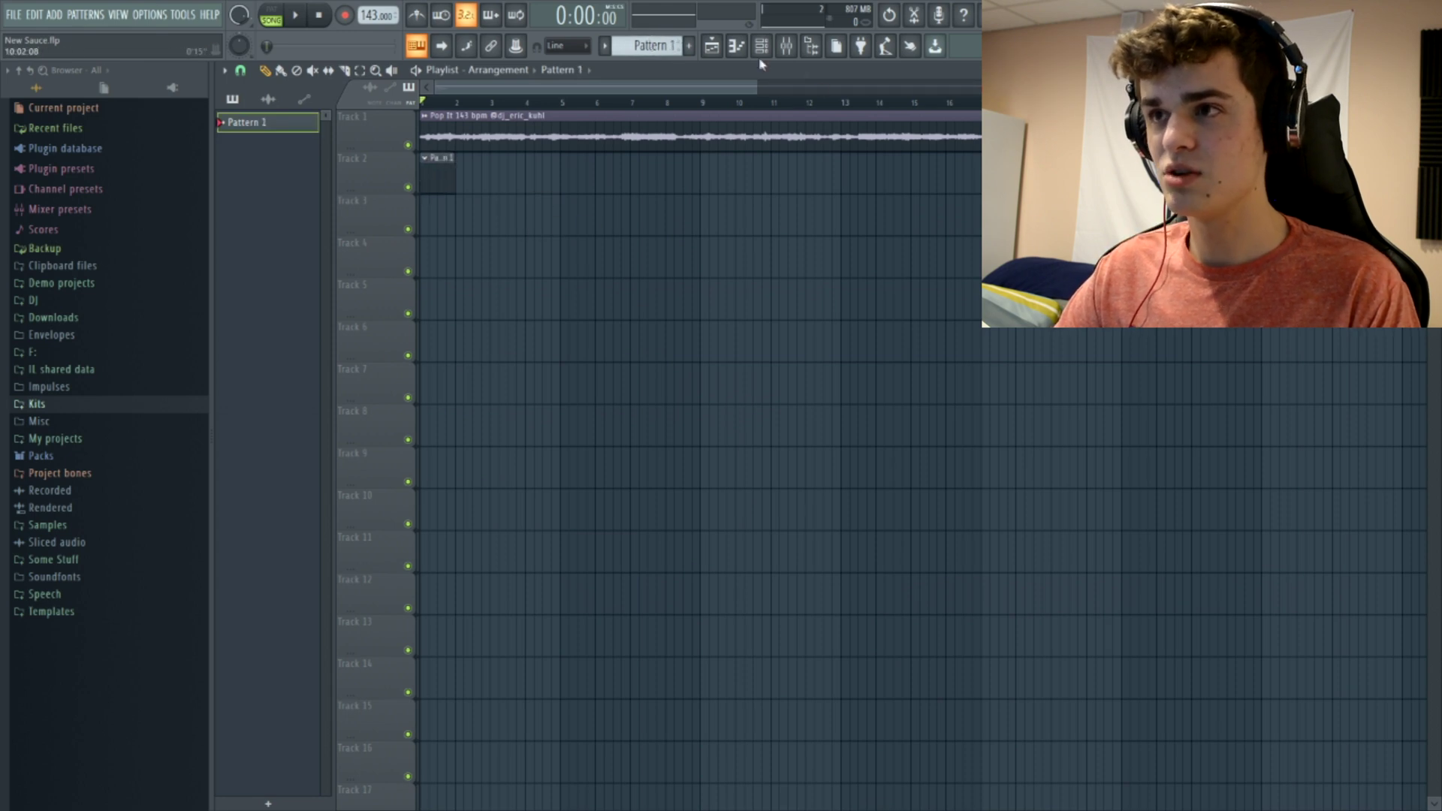
Program [GHOSTY] WOO BACC hits on steps 9, 29, 41 and 61 of Pattern 1.
key("F6")
left_click(610, 406)
left_click(849, 406)
left_click(996, 406)
left_click(1238, 405)
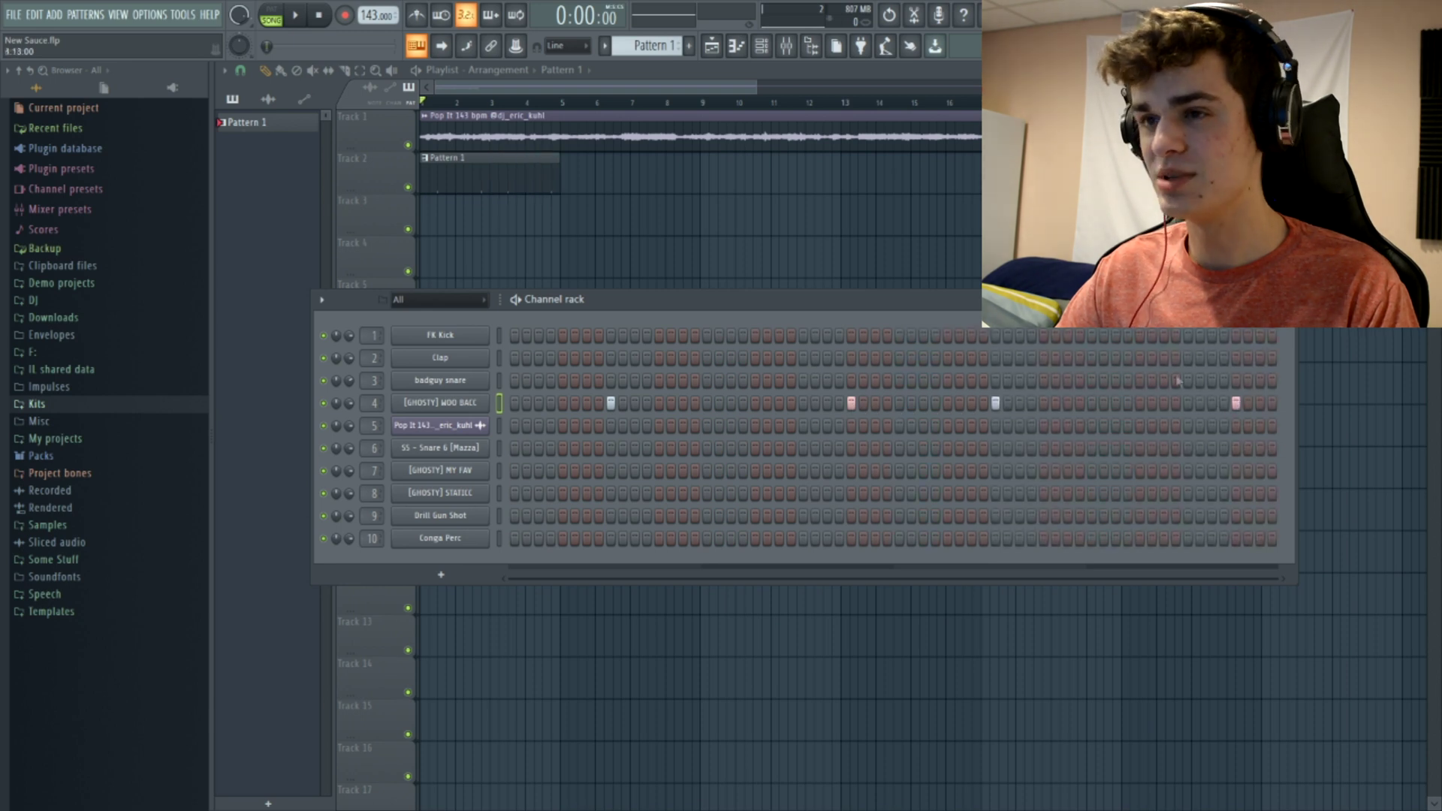
Repeat the [GHOSTY] WOO BACC notes across bars 5 to 8, add a quieter C5 hit just before the last one, and play the result.
double_click(537, 177)
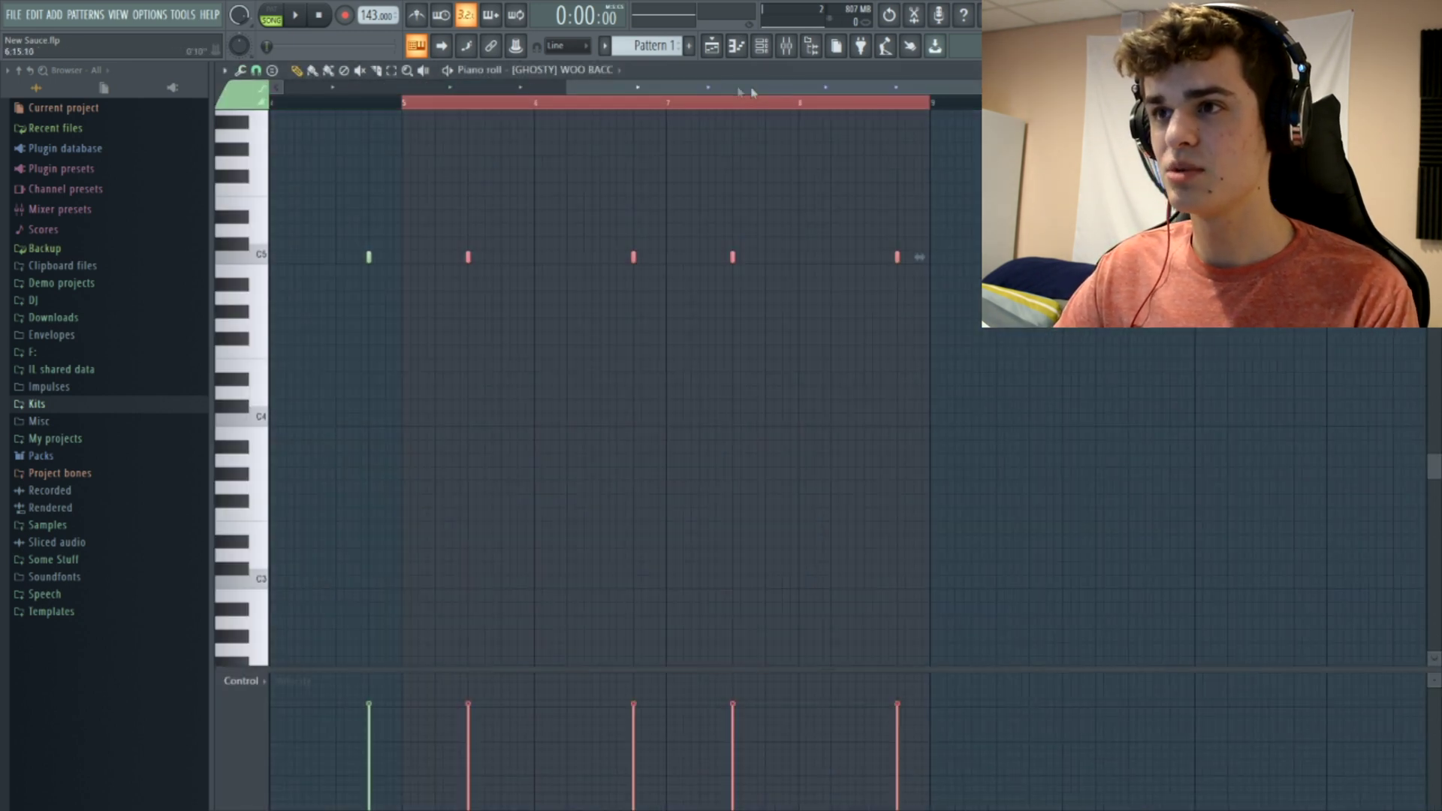
left_click_drag(656, 87, 797, 87)
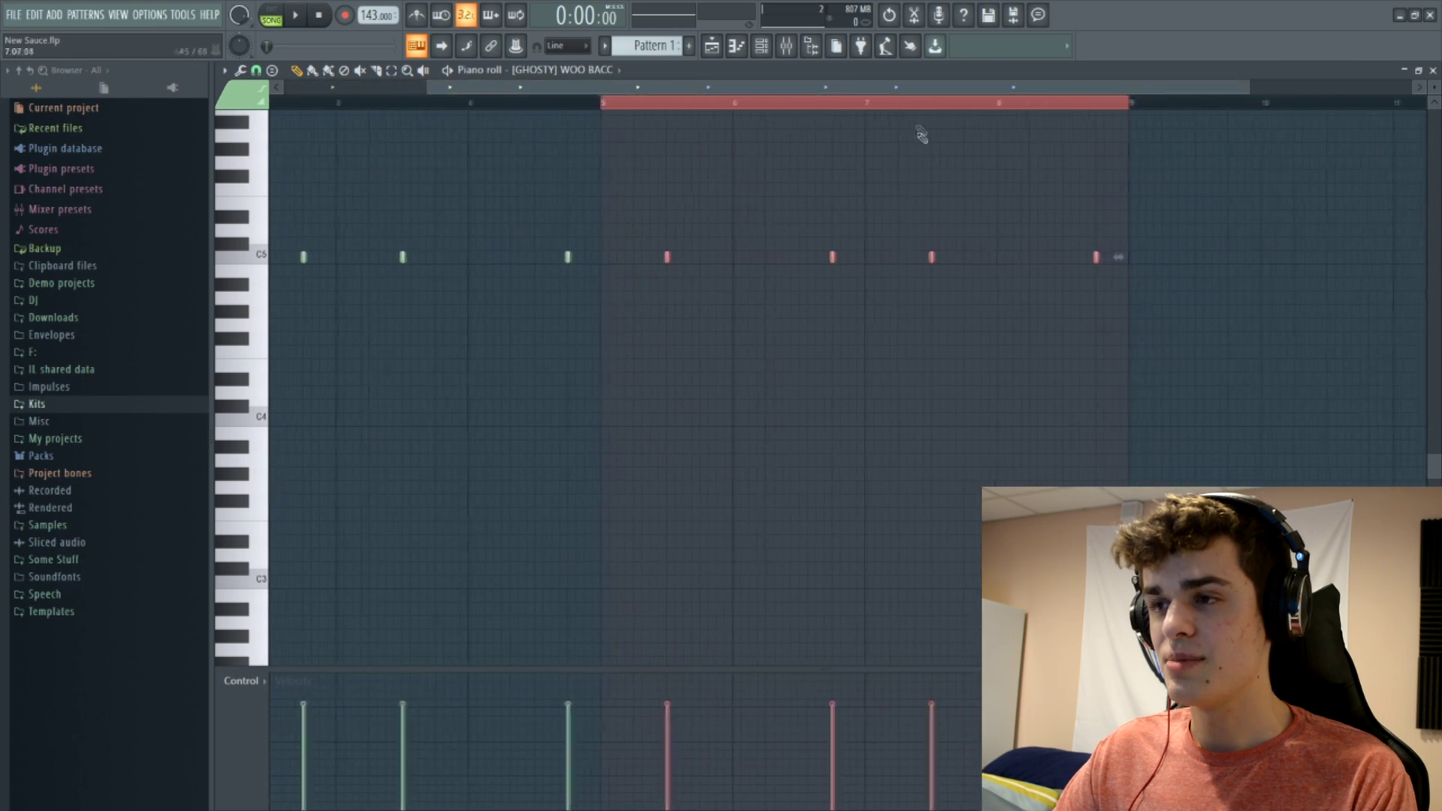
left_click(1075, 244)
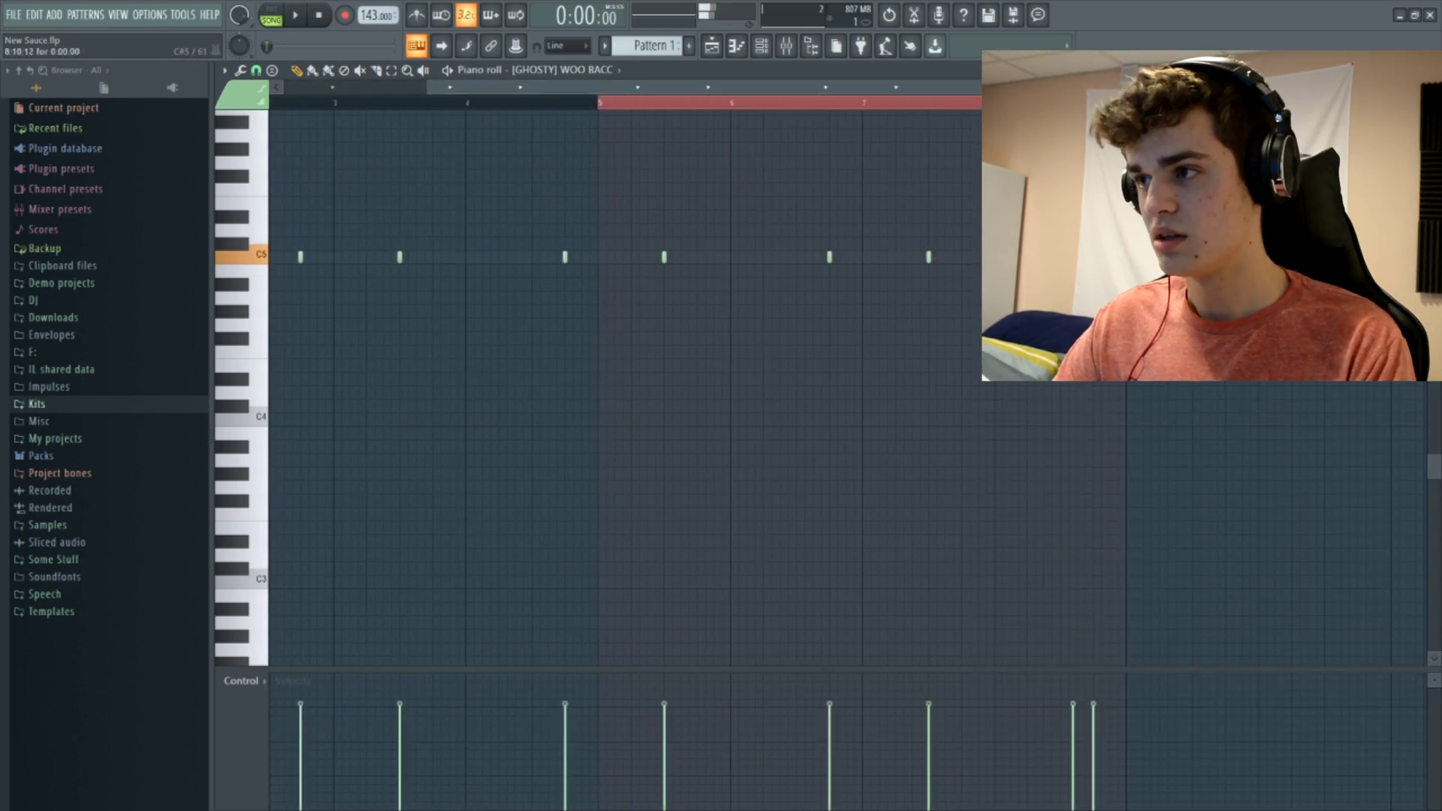
left_click(1076, 763)
key("space")
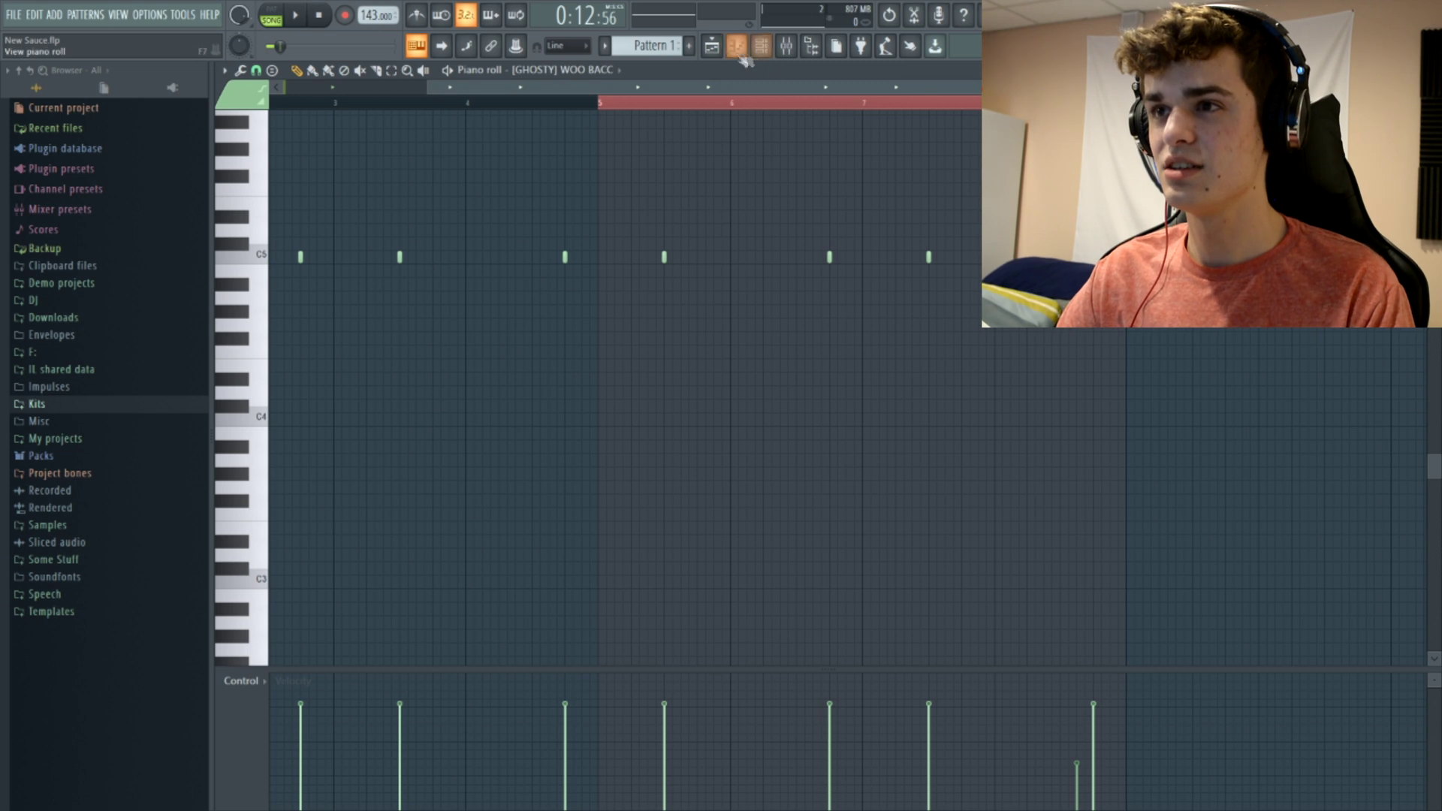
Create Pattern 2 and place its clip at bar 1 of Track 3.
scroll(644, 46, "down", 1)
key("space")
left_click_drag(621, 216, 435, 215)
left_click(767, 57)
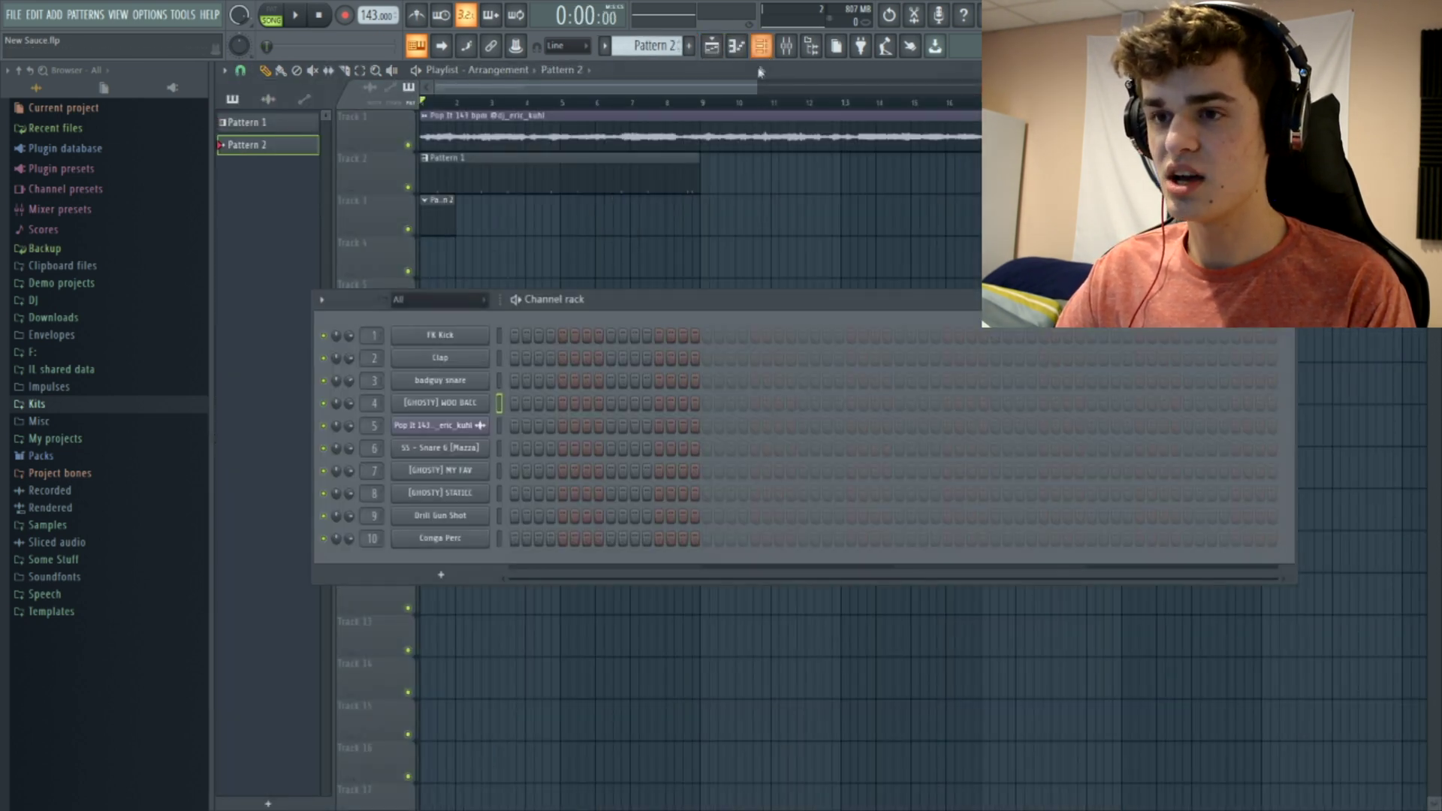
Program badguy snare hits on steps 1, 4 and 7 of every eight-step group across four bars of Pattern 2.
left_click(515, 381)
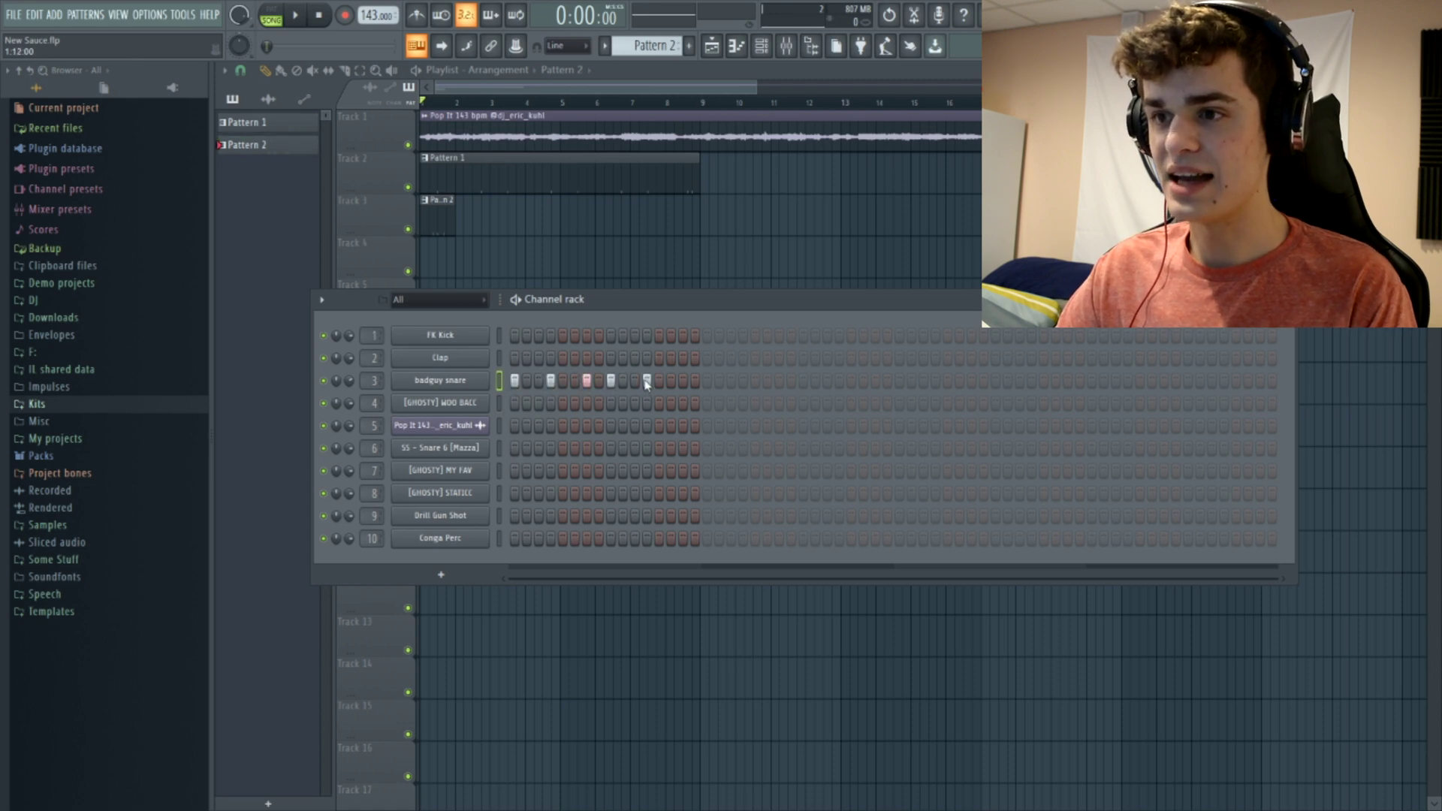
left_click(707, 381)
left_click(779, 381)
left_click(802, 380)
left_click(839, 381)
left_click(875, 380)
left_click(899, 380)
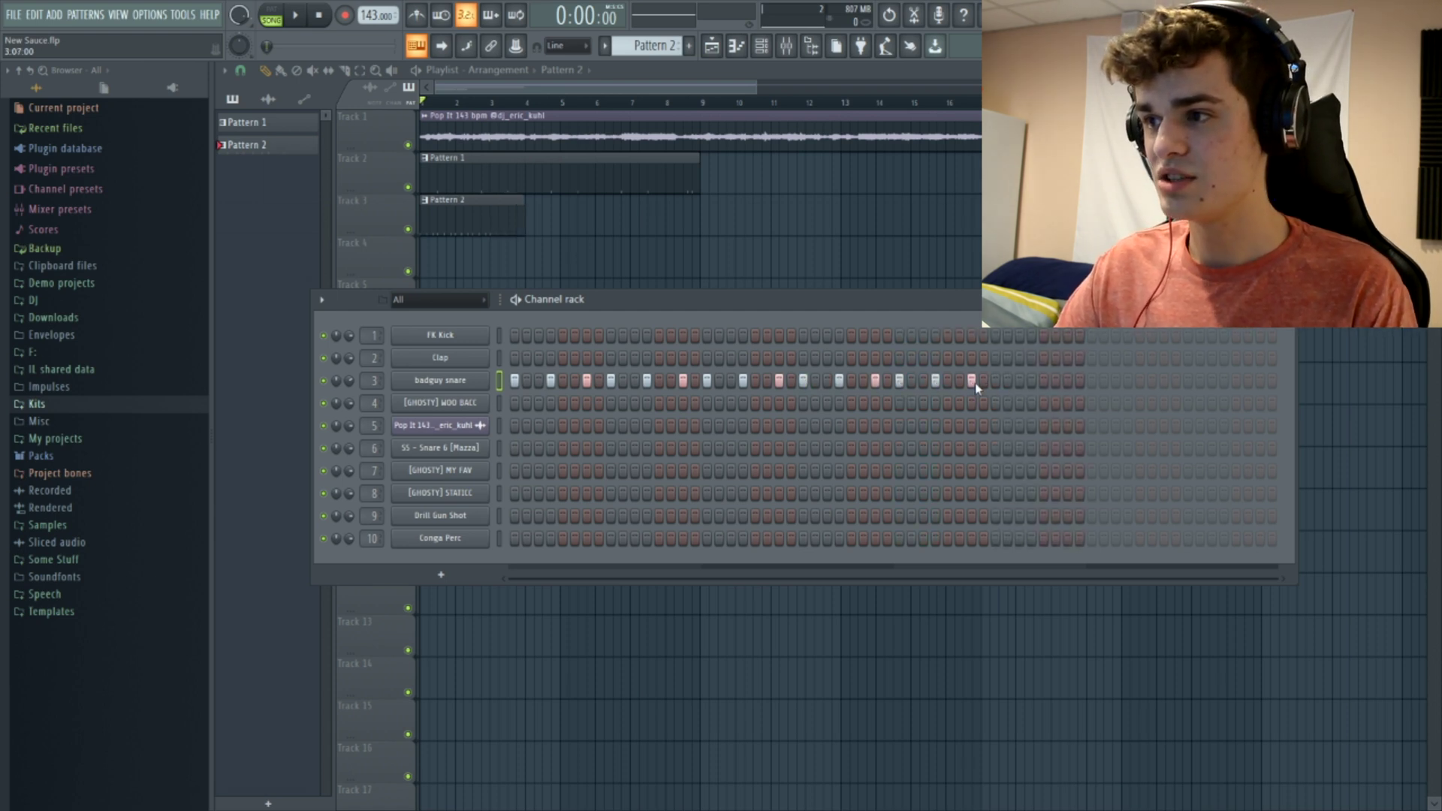
key("space")
left_click(1067, 381)
left_click(1091, 381)
left_click(1128, 381)
left_click(1163, 381)
left_click(1187, 380)
left_click(1223, 381)
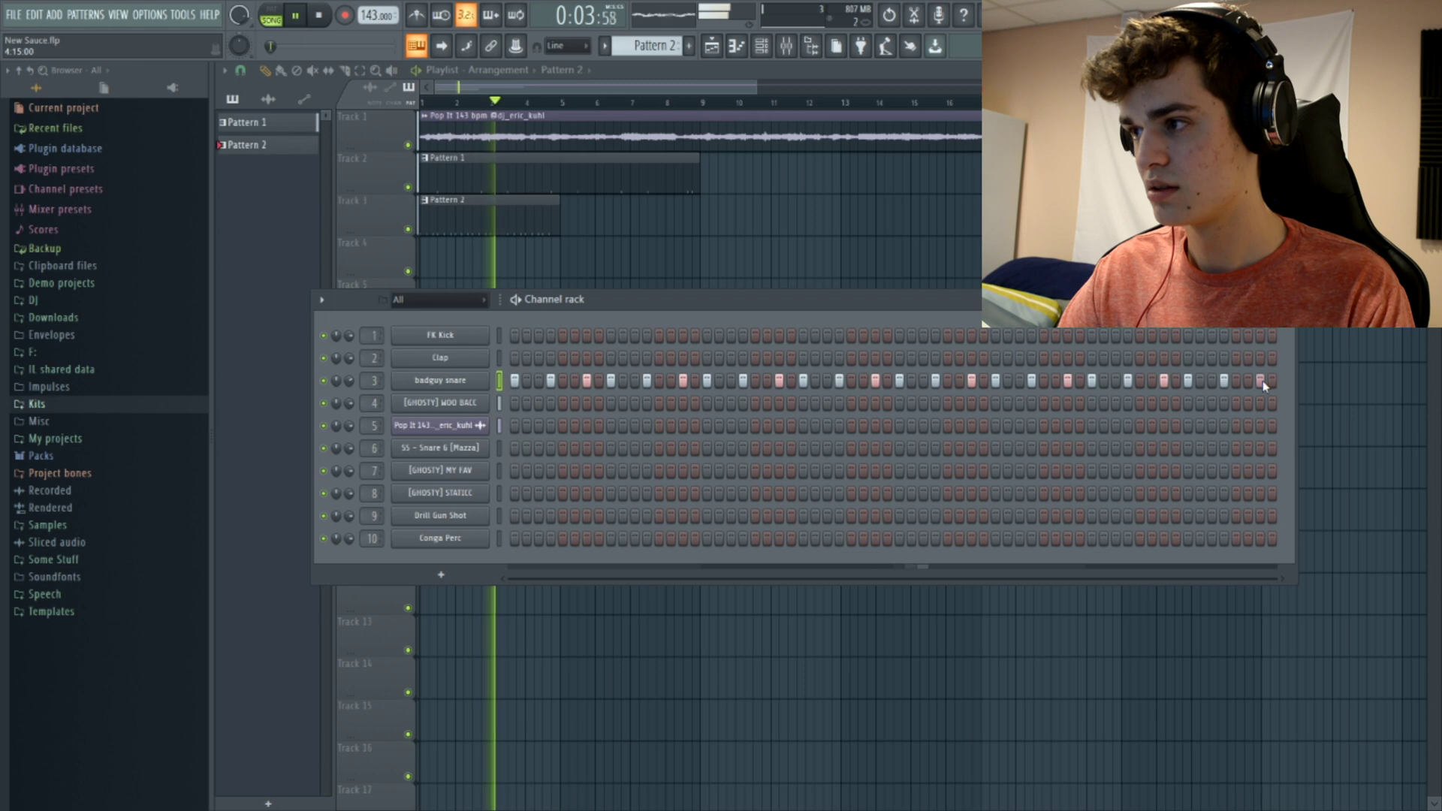
key("space")
Lower the velocity of the badguy snare hits on step 7 of bars 1 and 3 and step 15 of bars 2 and 4.
left_click(736, 45)
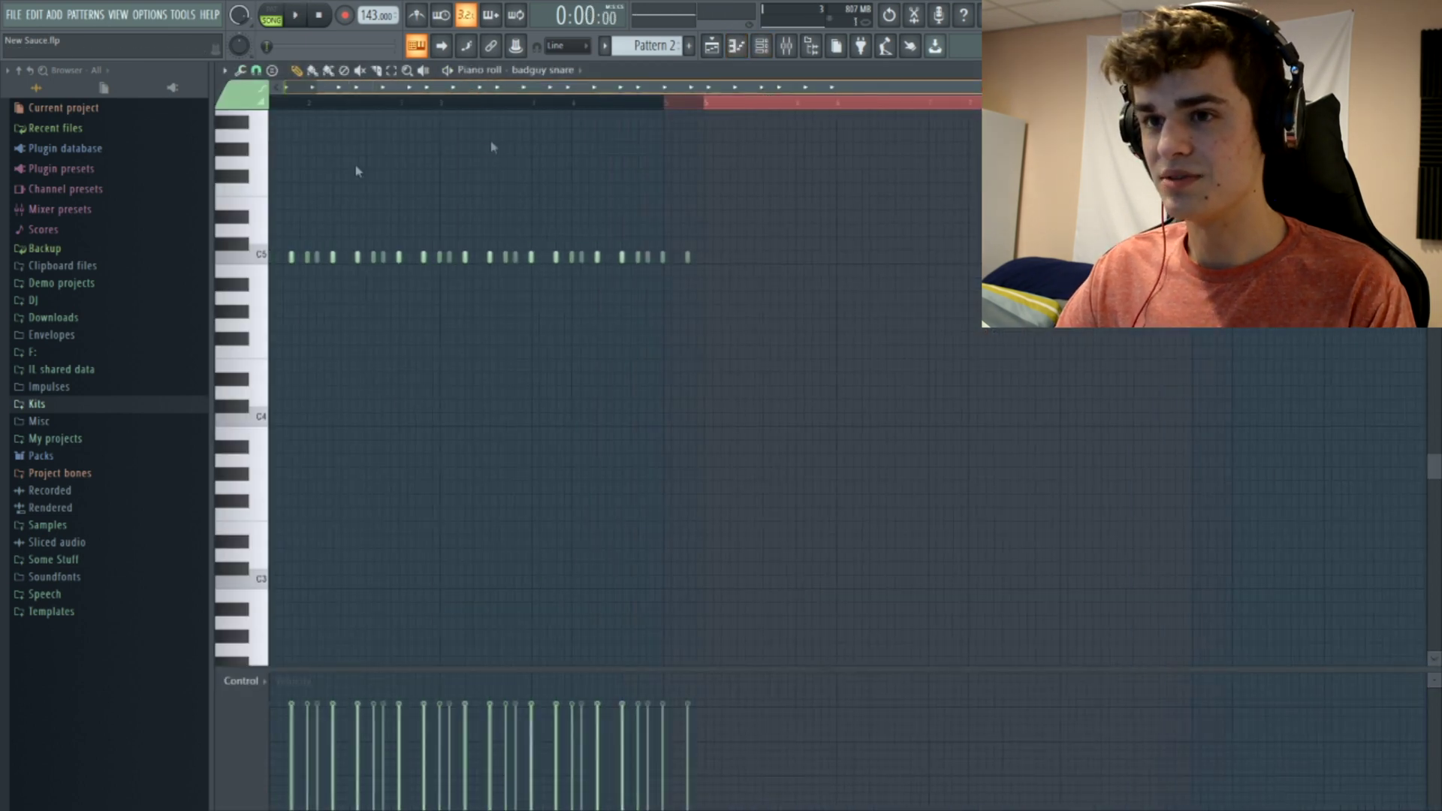
key("space")
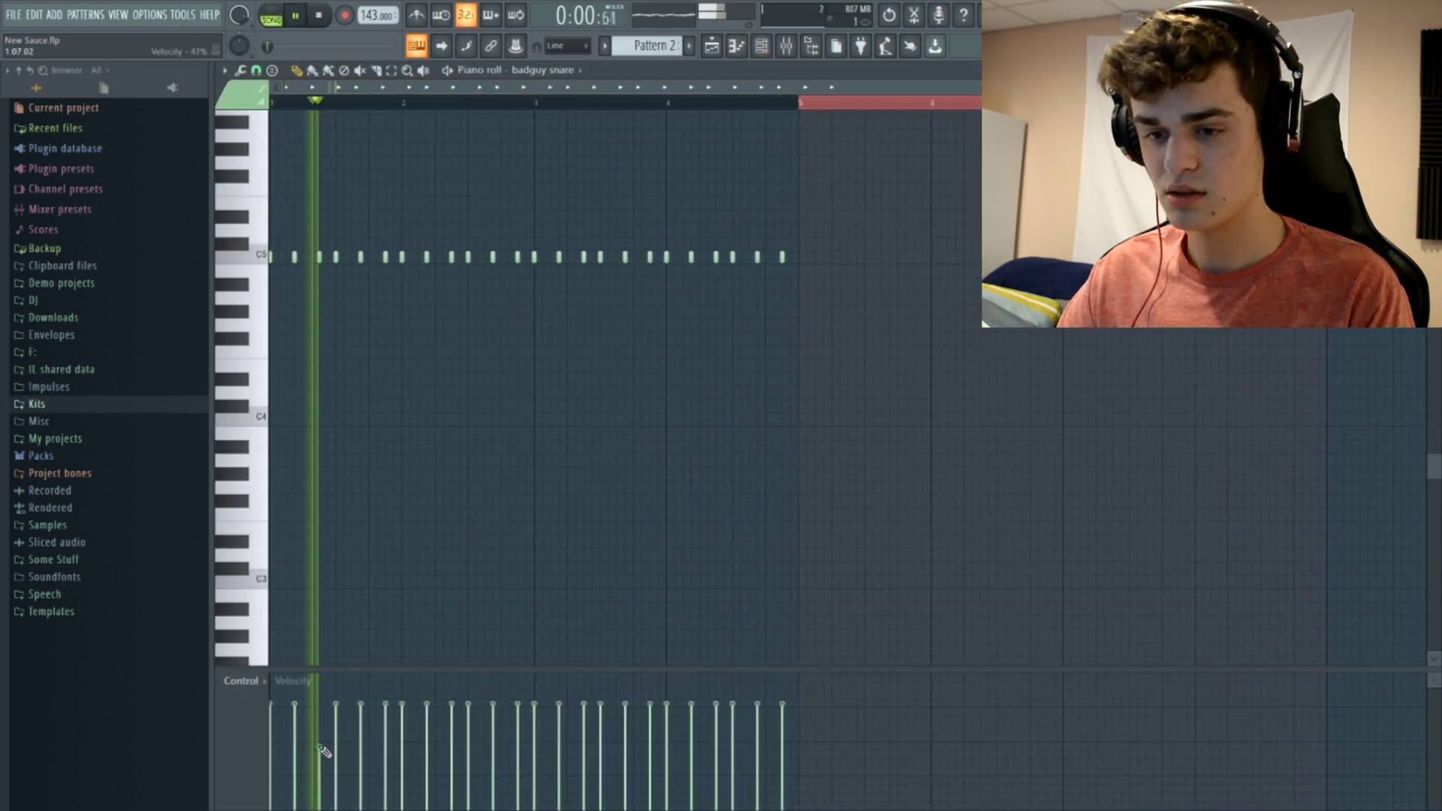
left_click(517, 744)
left_click(584, 748)
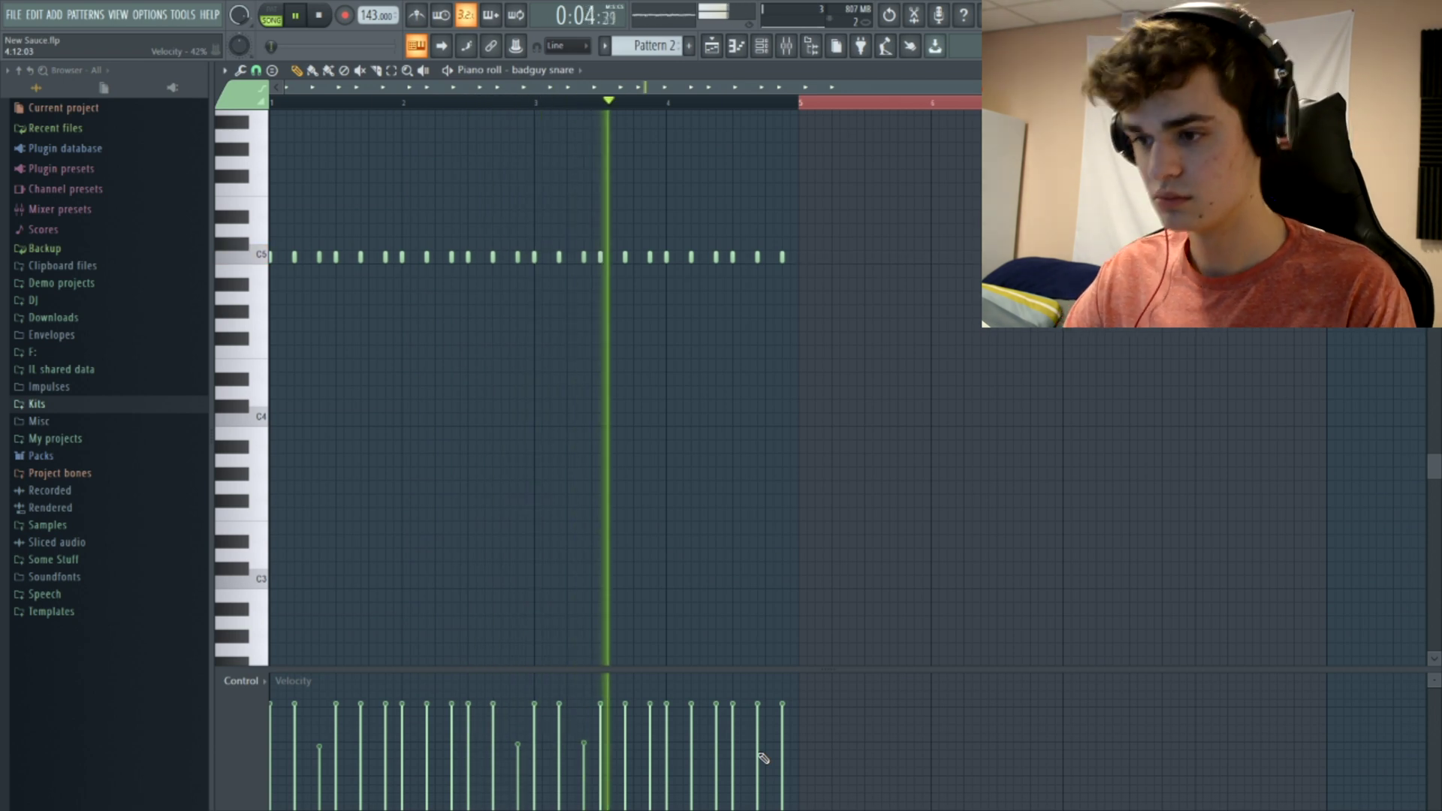
left_click(781, 744)
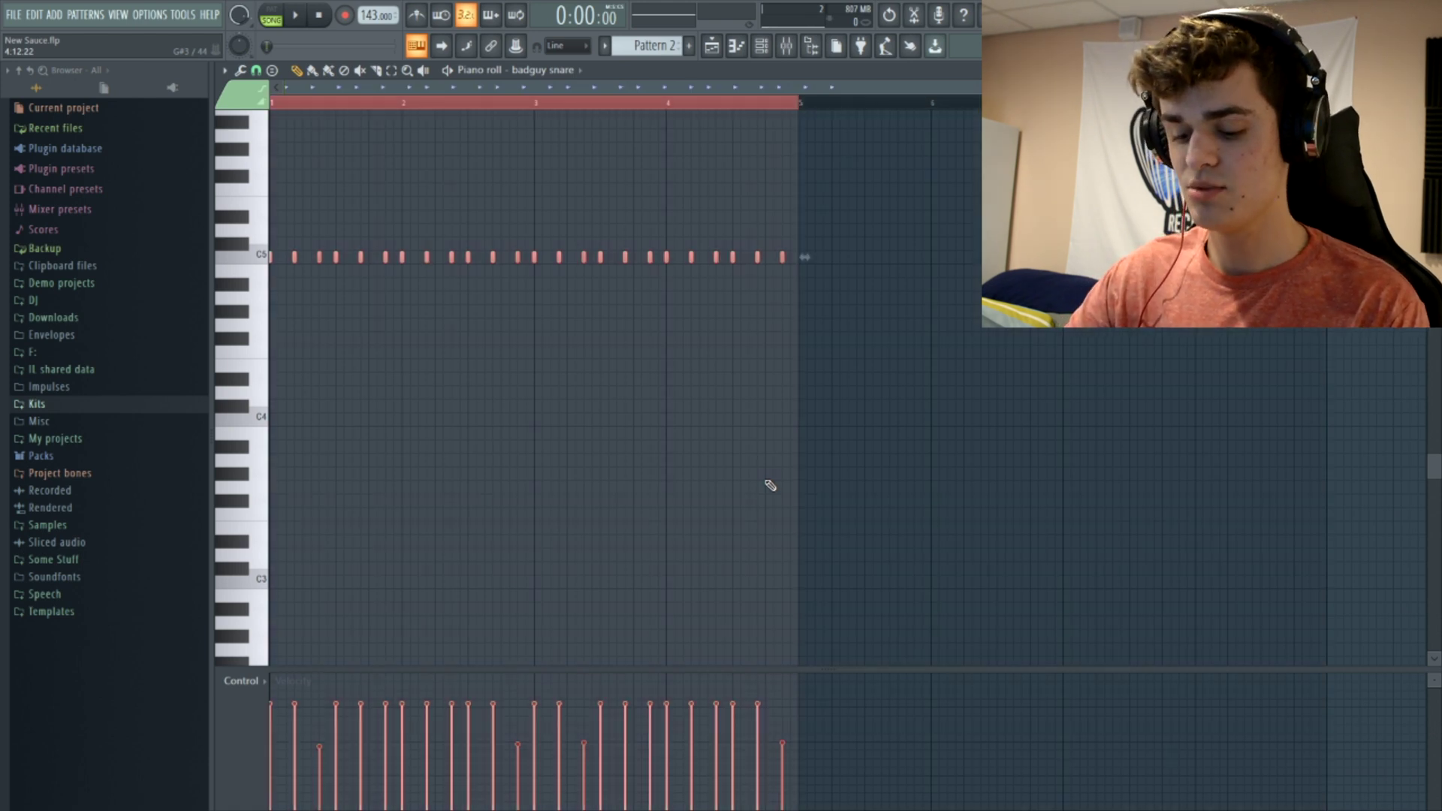
Duplicate the four-bar badguy snare sequence into bars 5 to 8 and play it from the start.
key("ctrl+b")
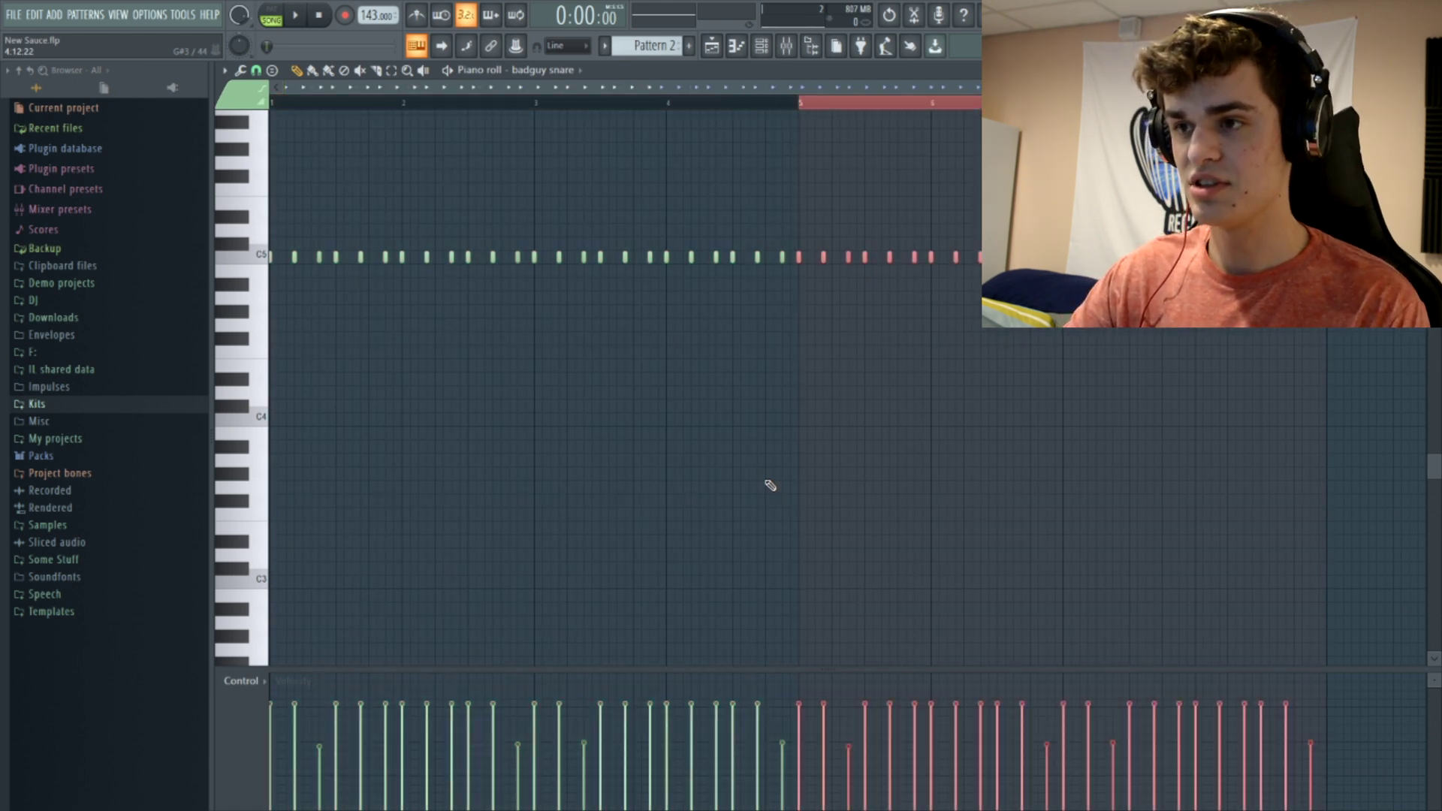
scroll(781, 451, "up", 3)
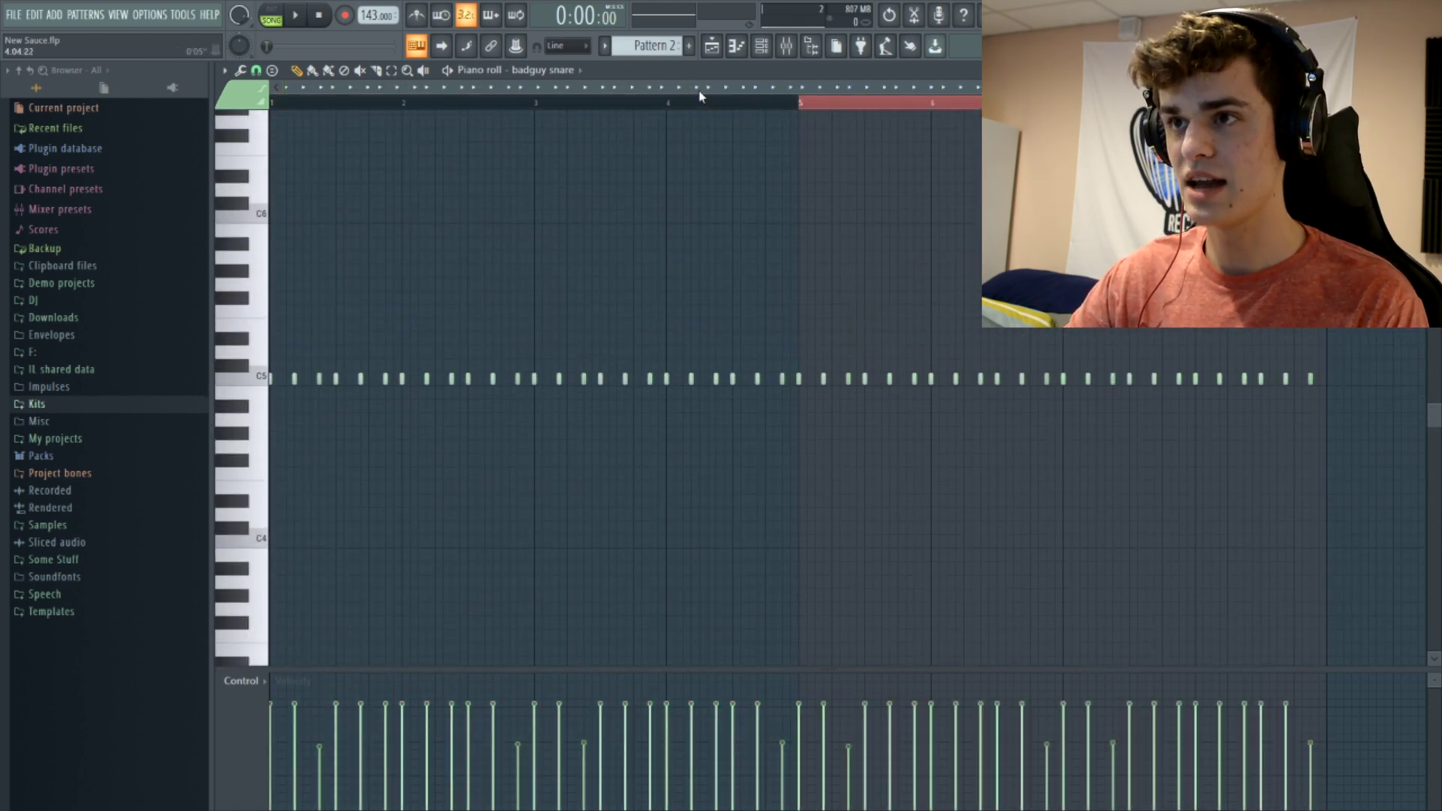
left_click_drag(700, 95, 862, 122)
key("space")
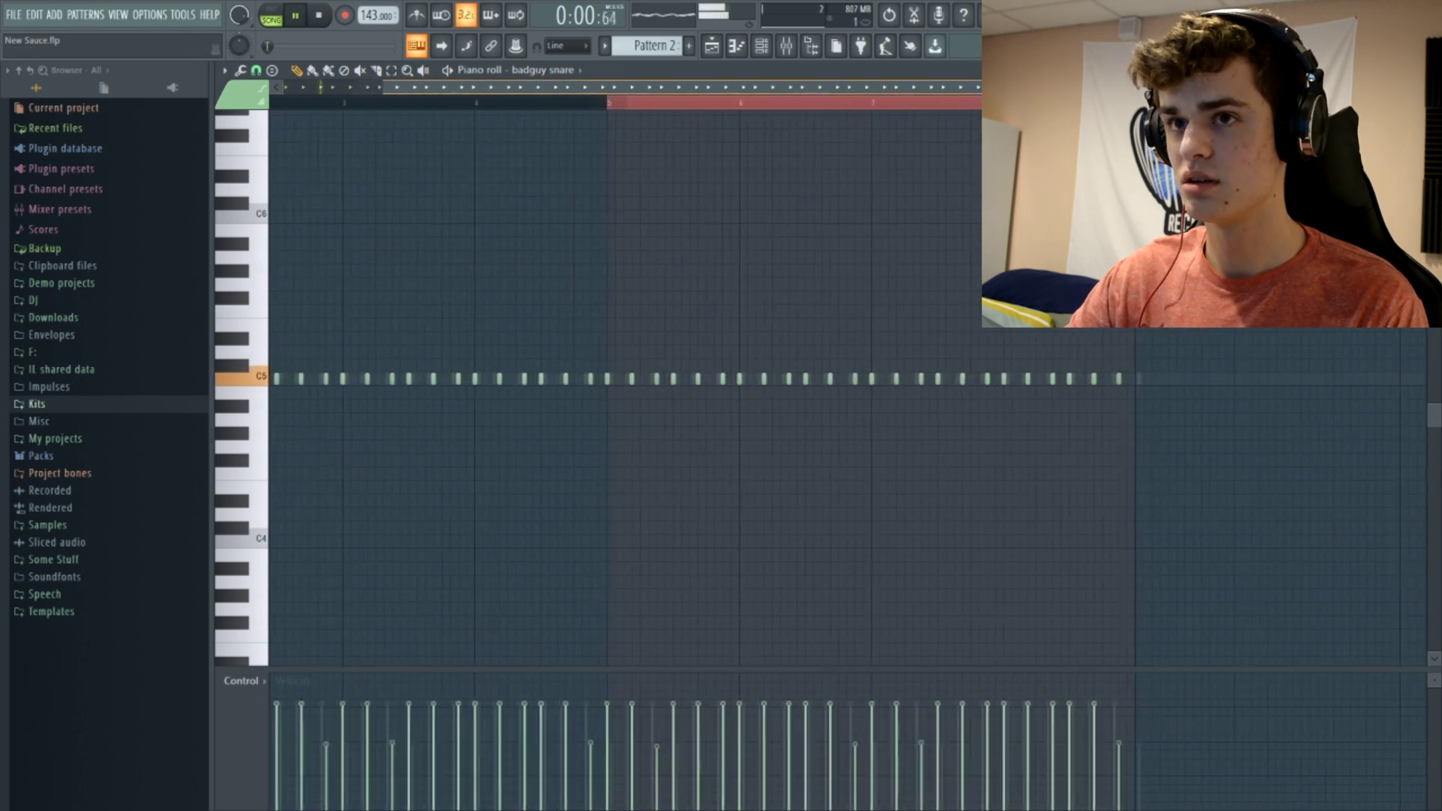
Add a quieter C5 badguy snare hit in bar 4 between the hits on steps 7 and 9.
scroll(766, 361, "up", 2)
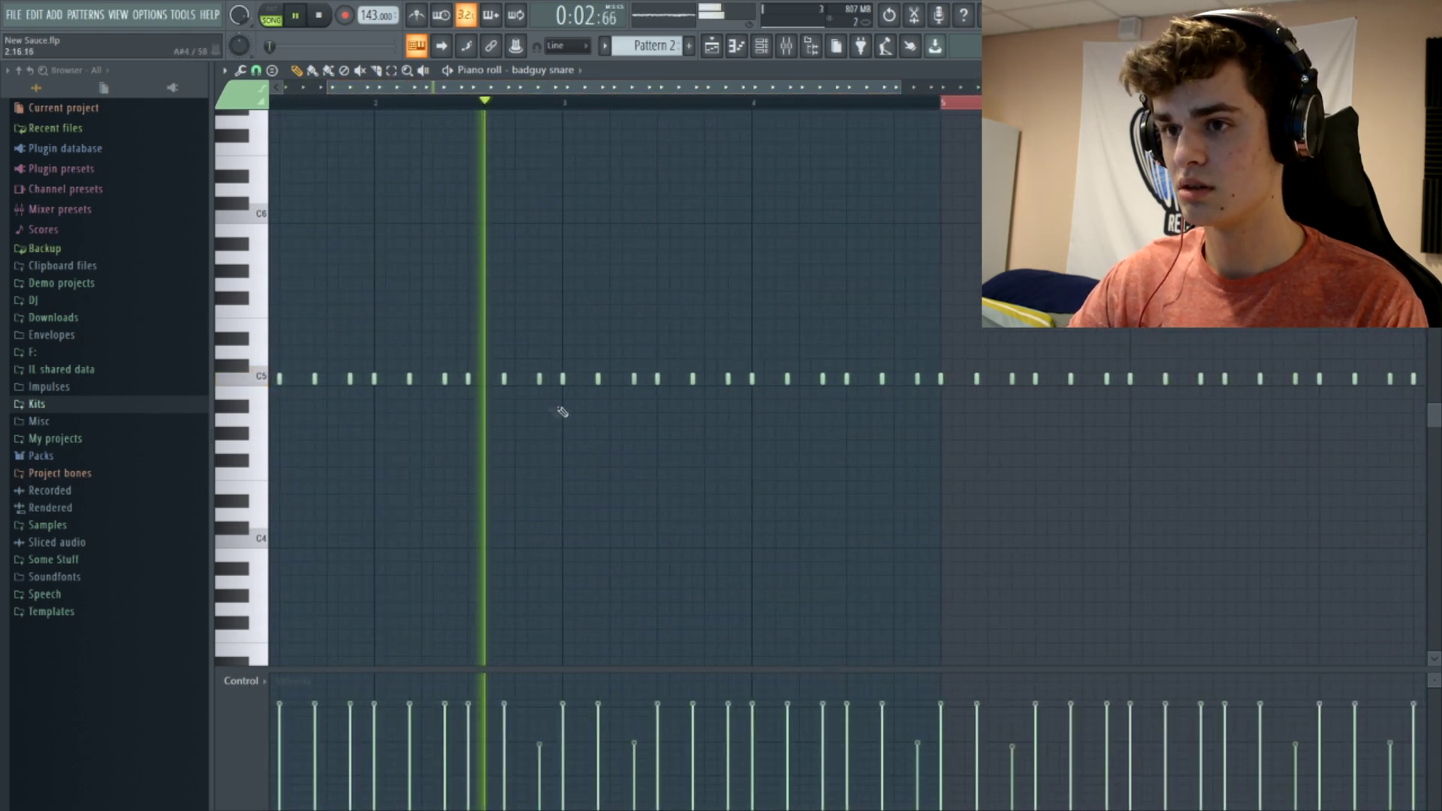
left_click(829, 379)
left_click_drag(828, 387, 834, 388)
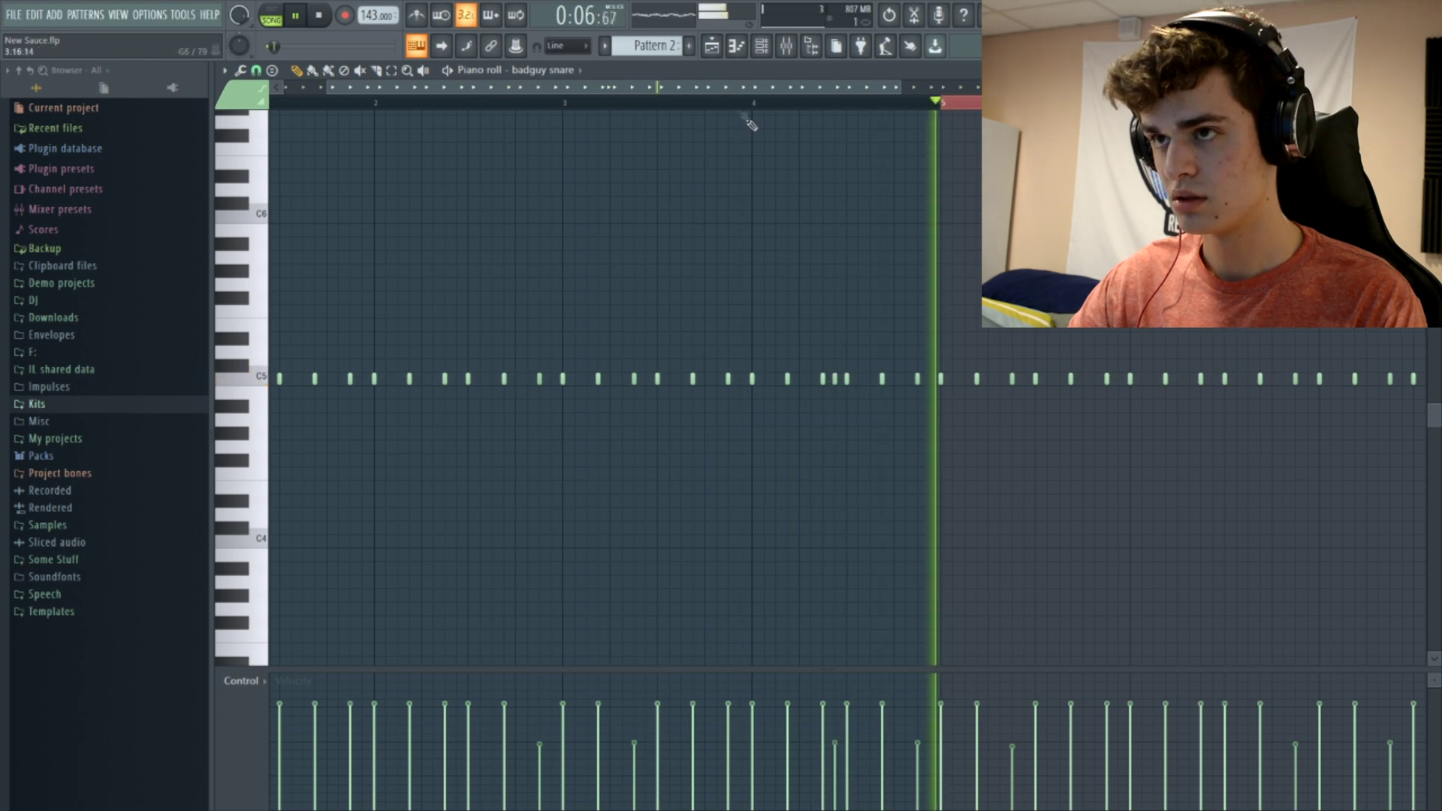
Add a fast C5 snare roll at the end of bar 4 with velocities falling from hit to hit.
left_click(681, 94)
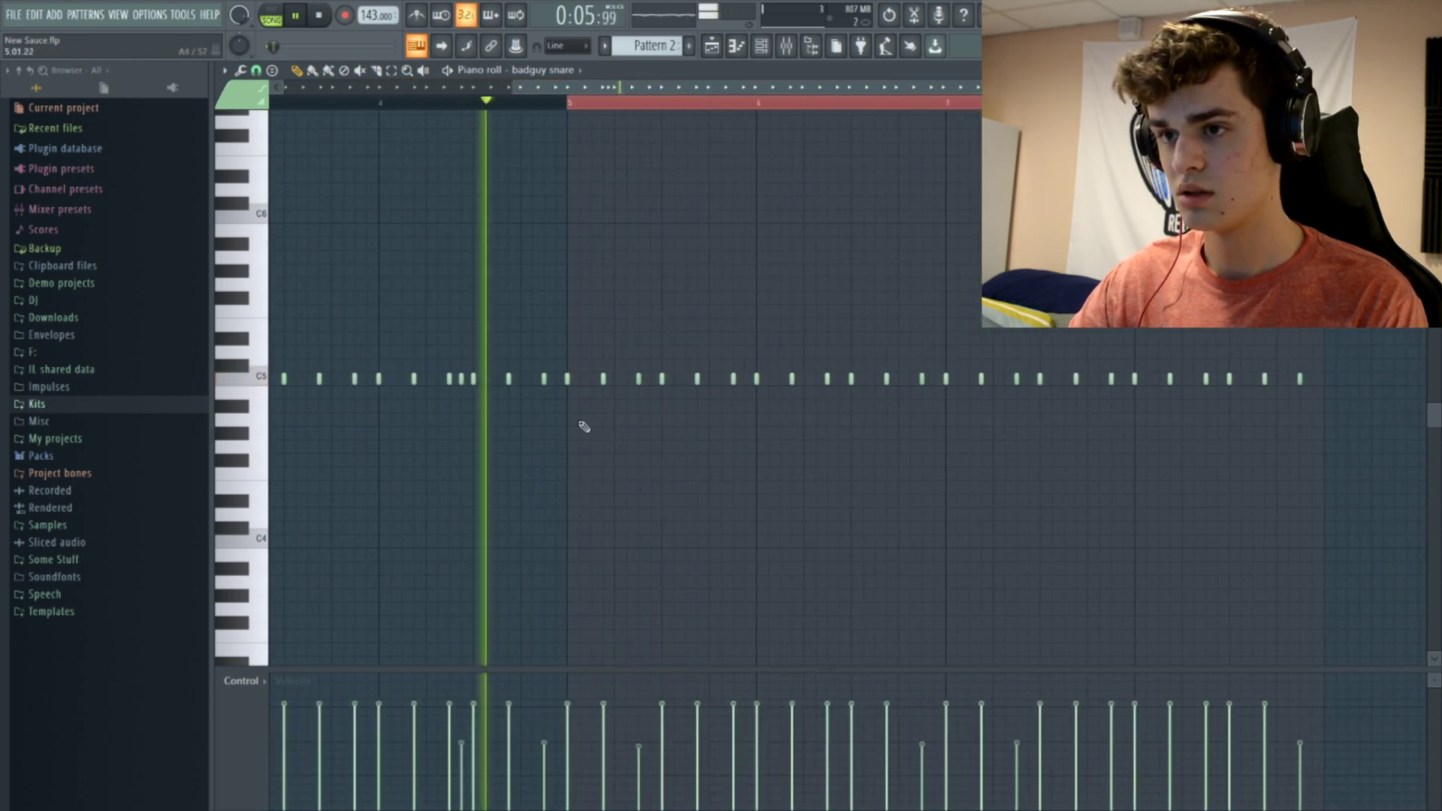
left_click(549, 378)
left_click(555, 379)
left_click(560, 378)
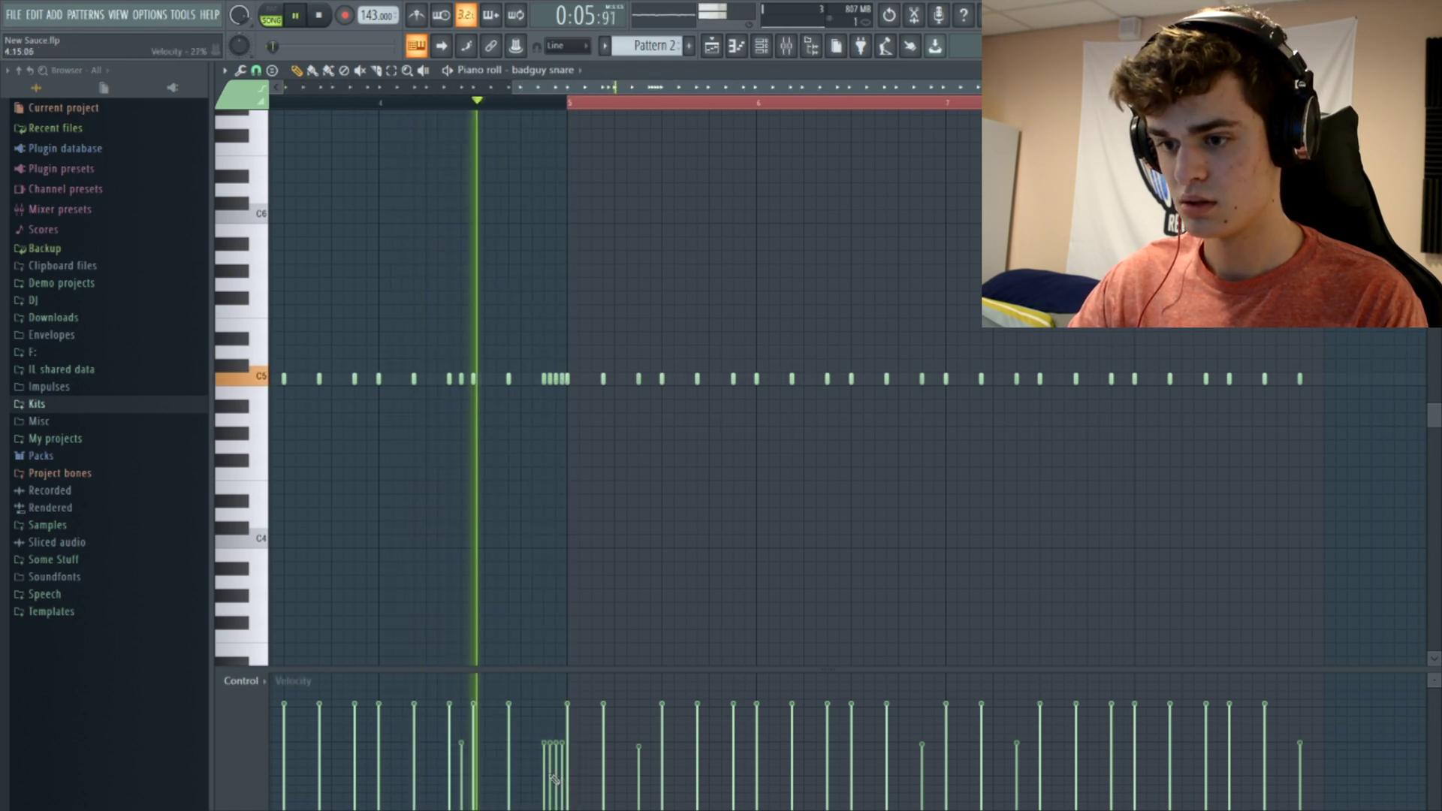
left_click_drag(543, 752, 564, 785)
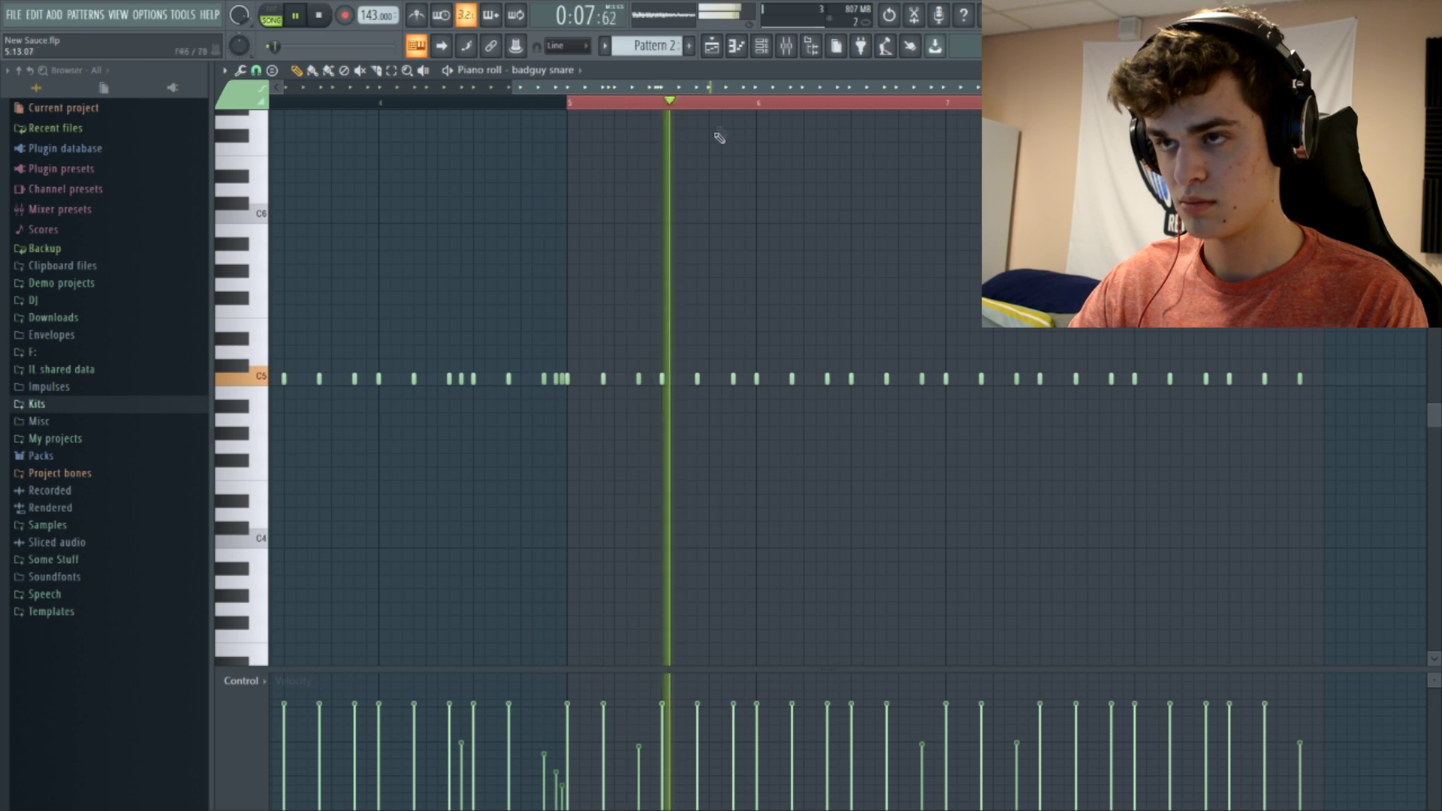
Add three rapid D#5 snare notes from step 9 of bar 8 and an extra C5 hit on the bar's last step.
scroll(796, 300, "right", 3)
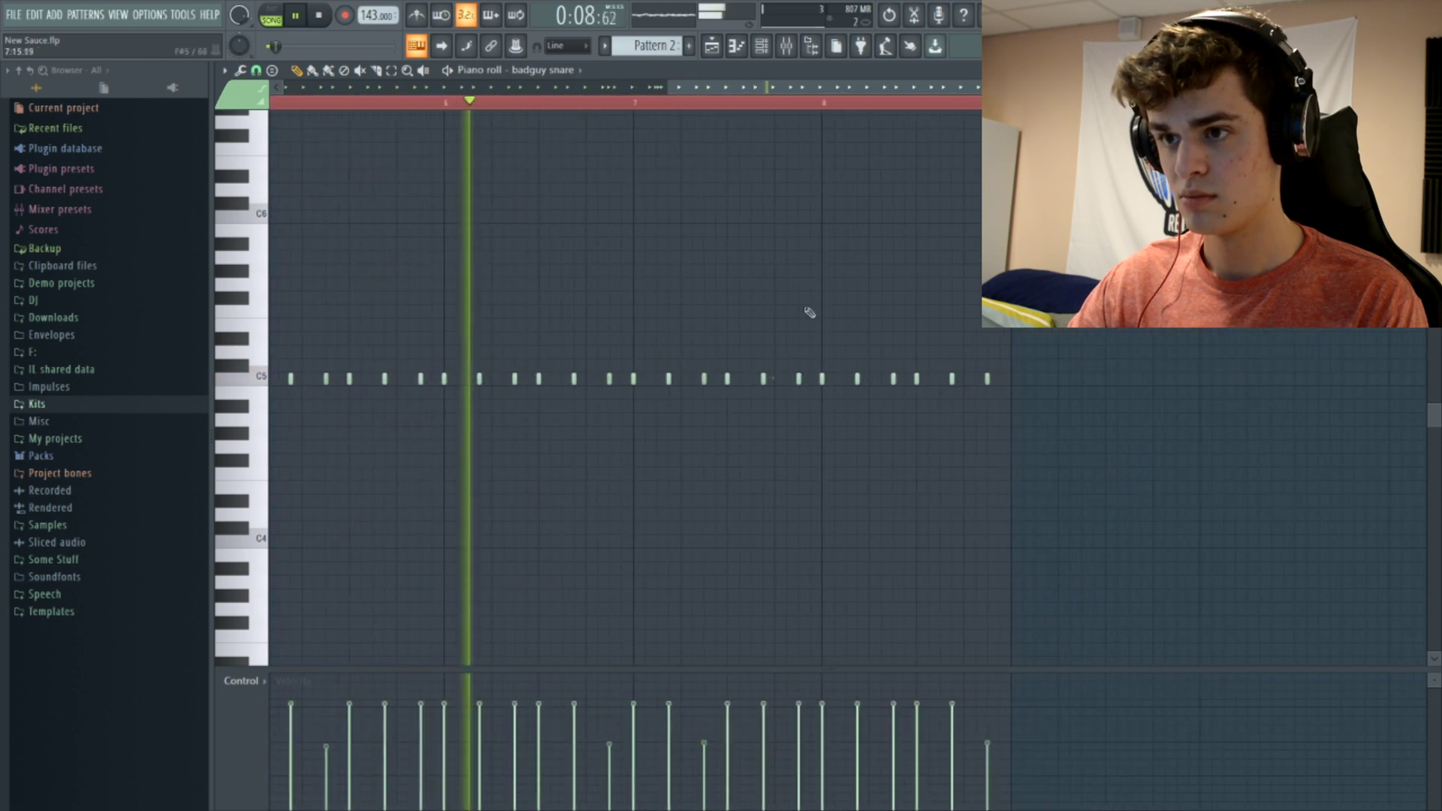
left_click(918, 339)
left_click(922, 339)
left_click(928, 339)
left_click(999, 379)
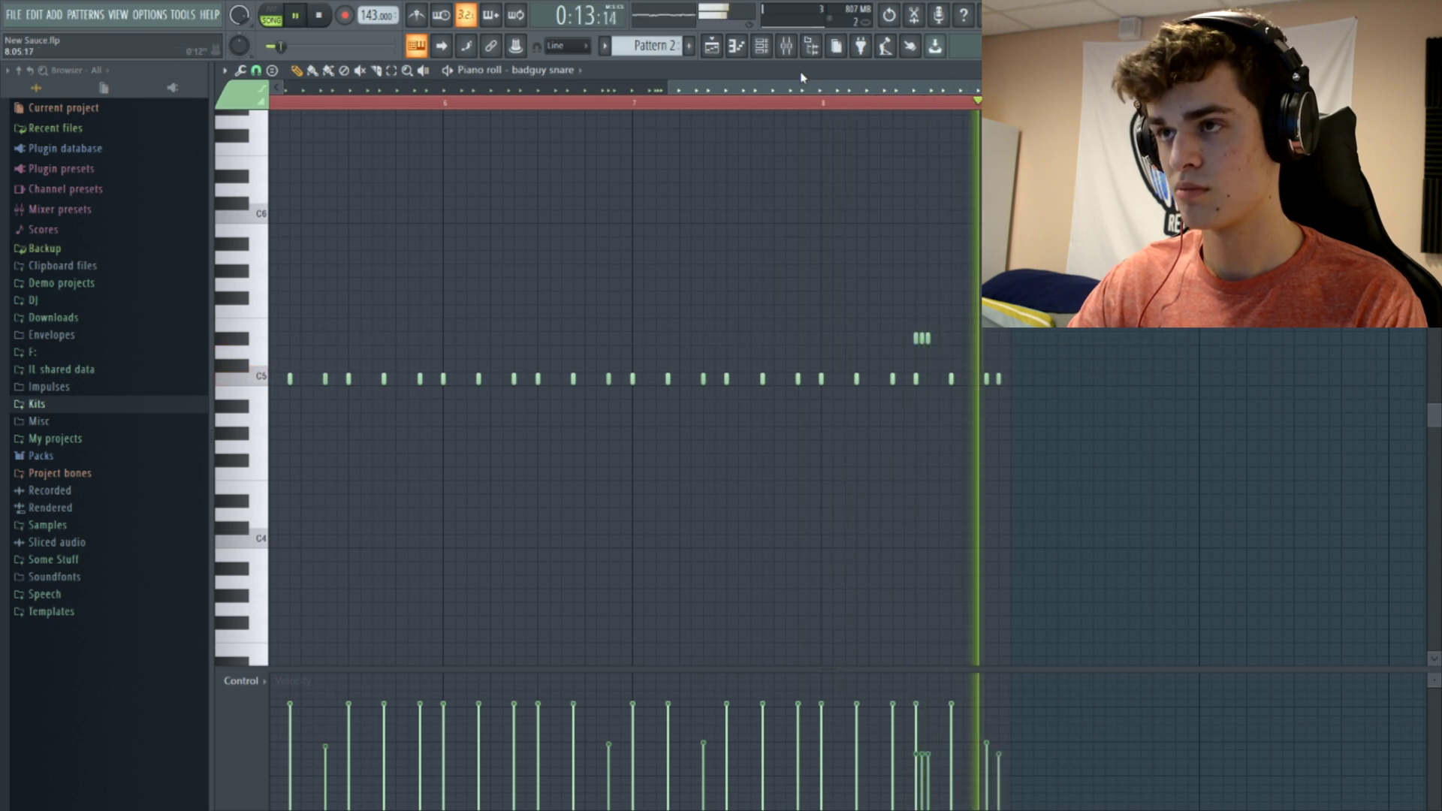
Add C5 SS - Snare 6 [Mazza] hits on steps 11, 13 and 15 of bar 8, with a lower velocity on the last hit.
left_click(710, 48)
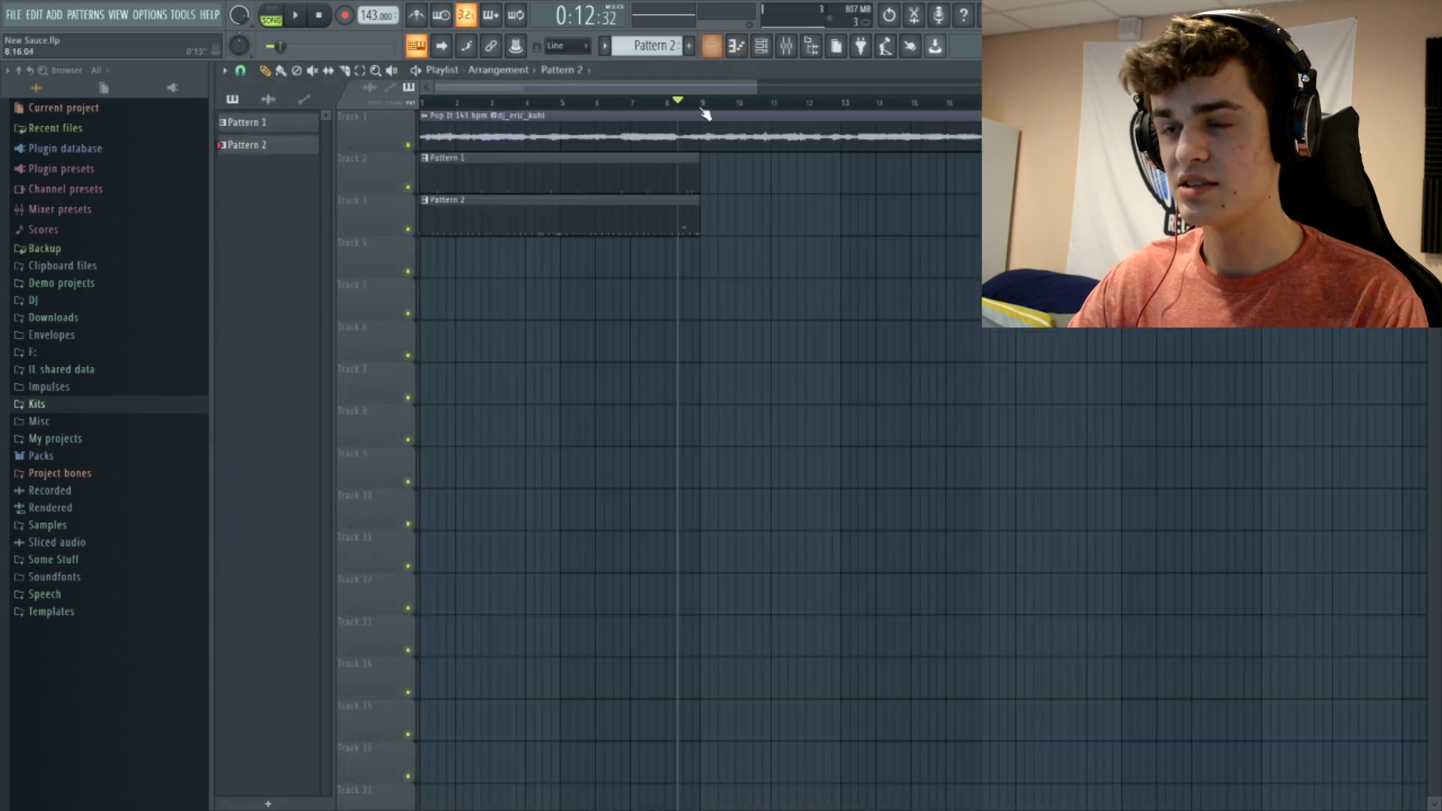
left_click(762, 48)
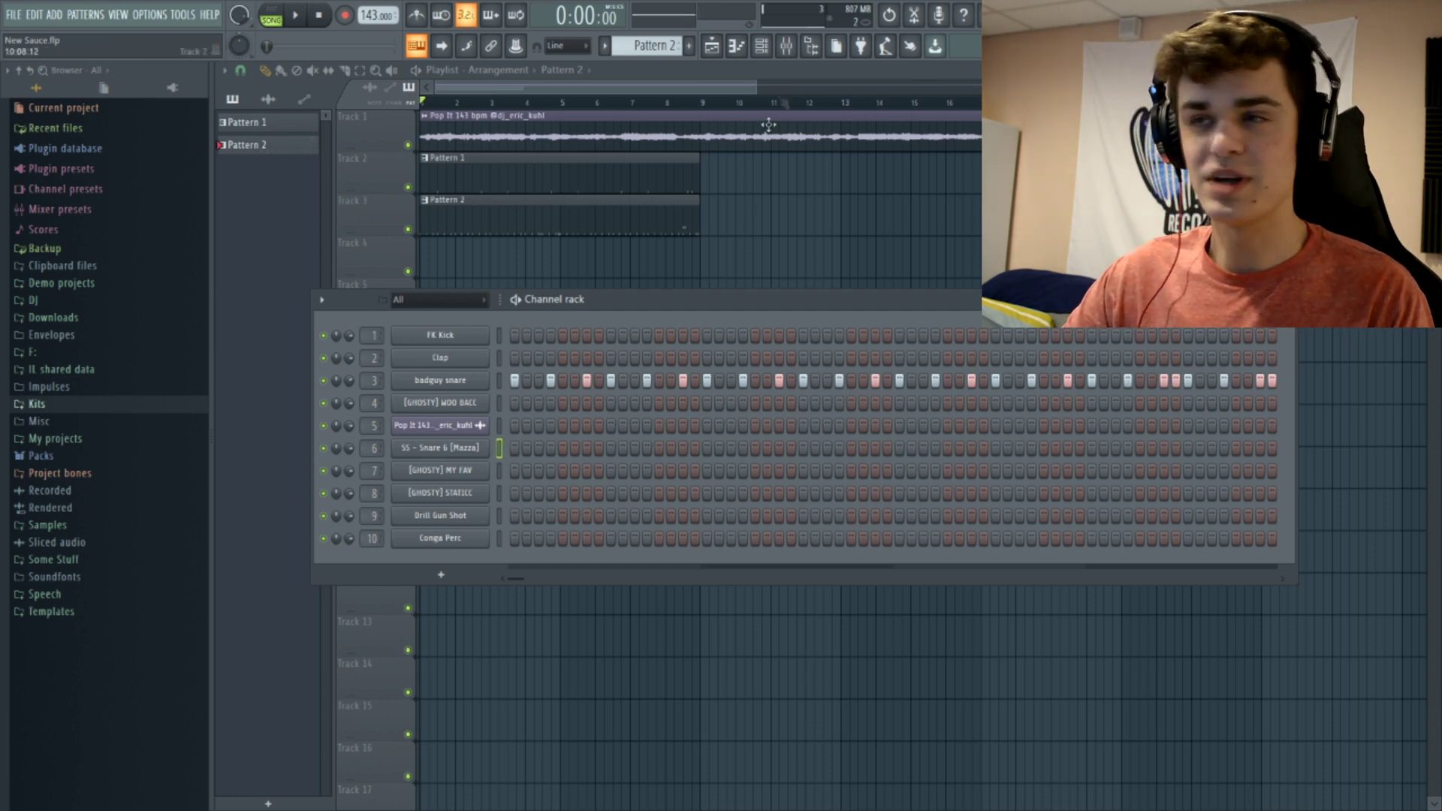
left_click(735, 48)
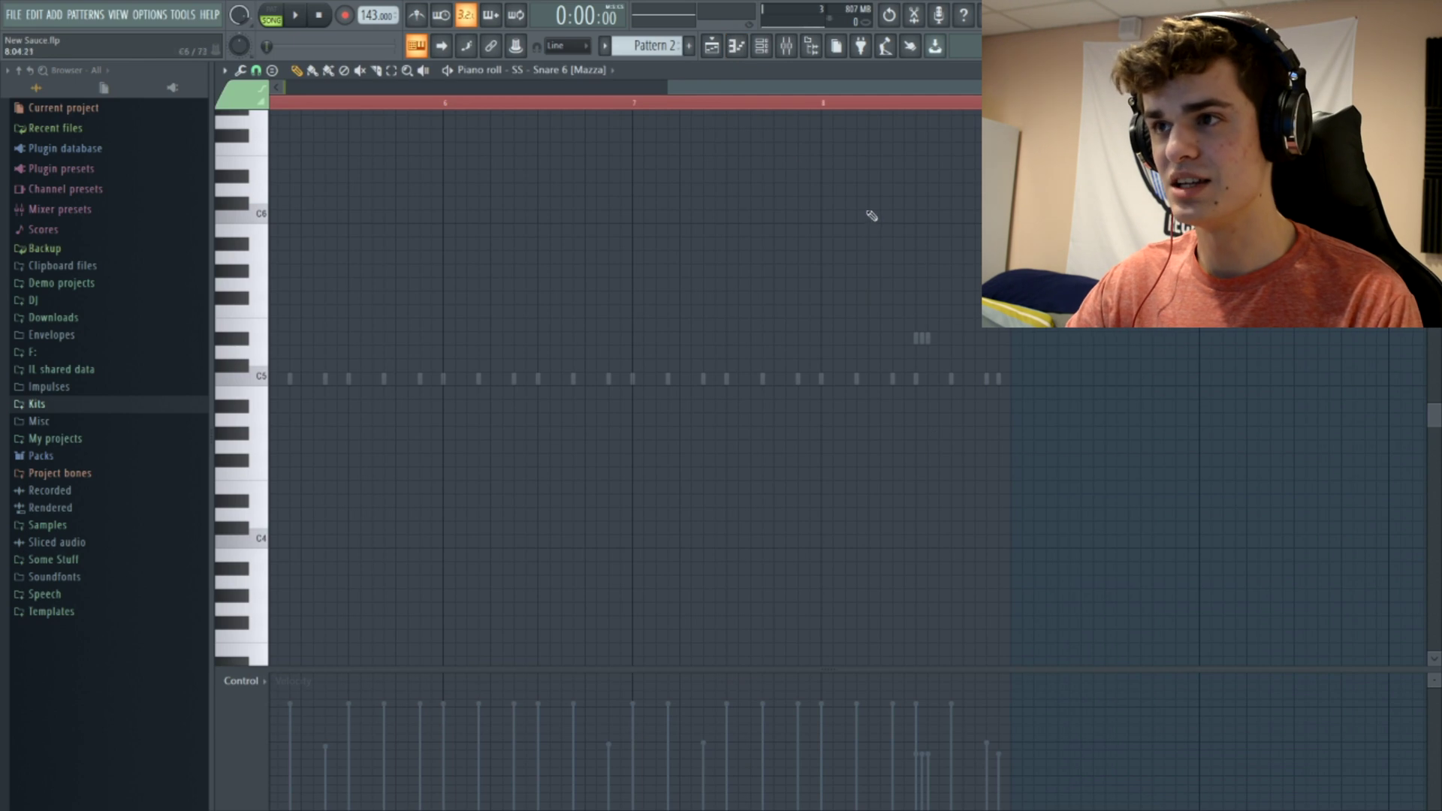
scroll(871, 216, "up", 2)
left_click_drag(711, 110, 876, 531)
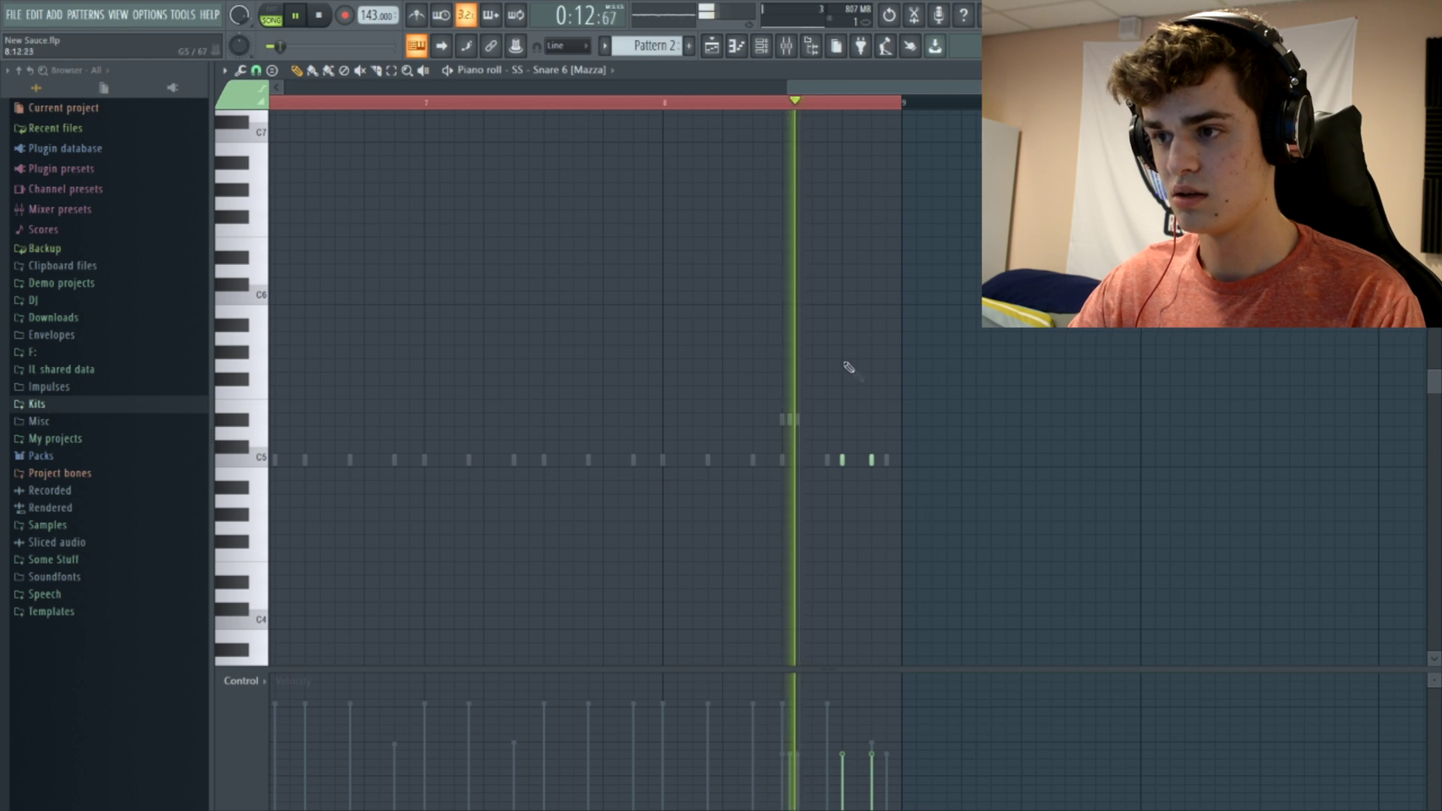
key("space")
key("space")
left_click(812, 460)
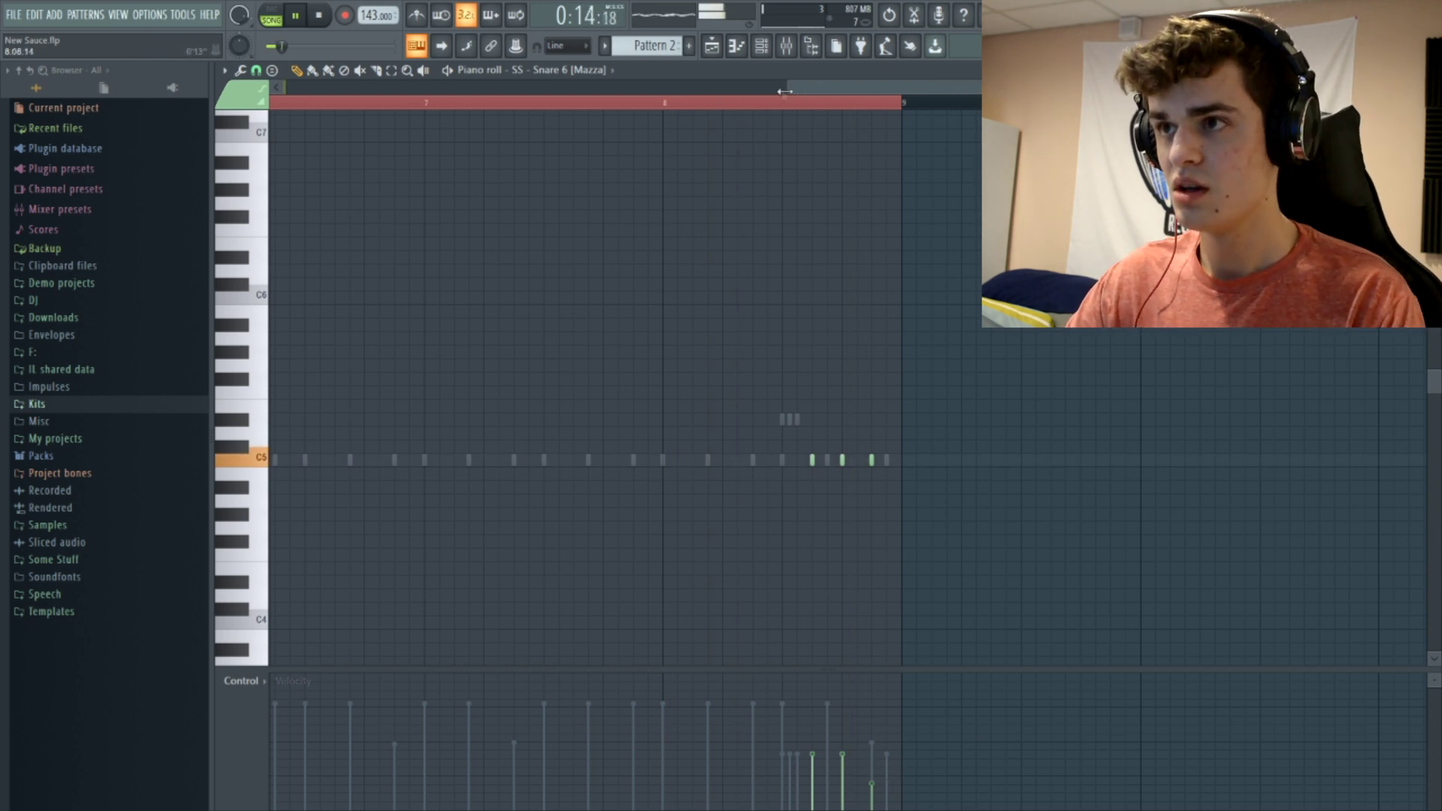
scroll(793, 97, "down", 3)
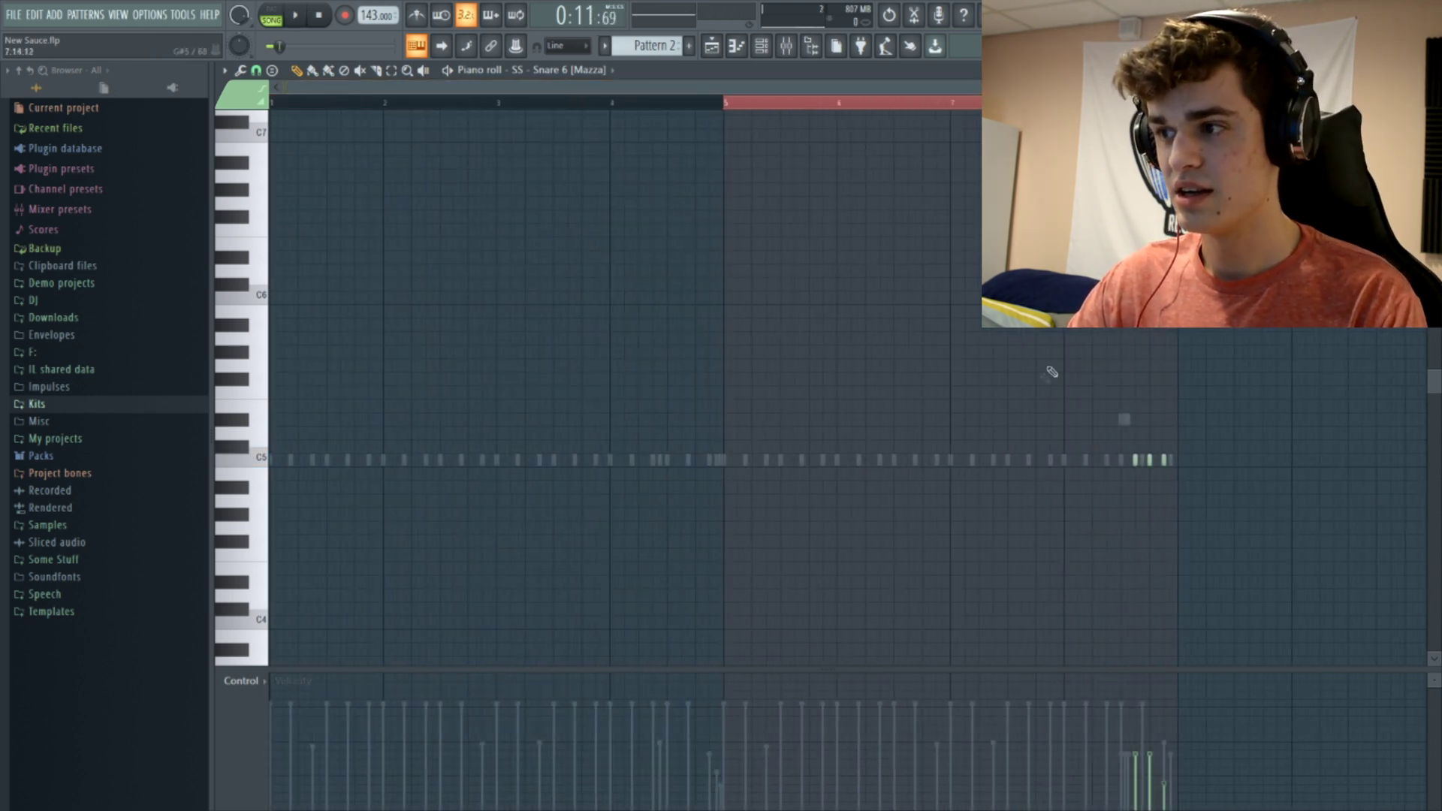
Program C5 Conga Perc hits on step 7 of bars 2 and 6 and step 5 of bars 4 and 8.
left_click(611, 69)
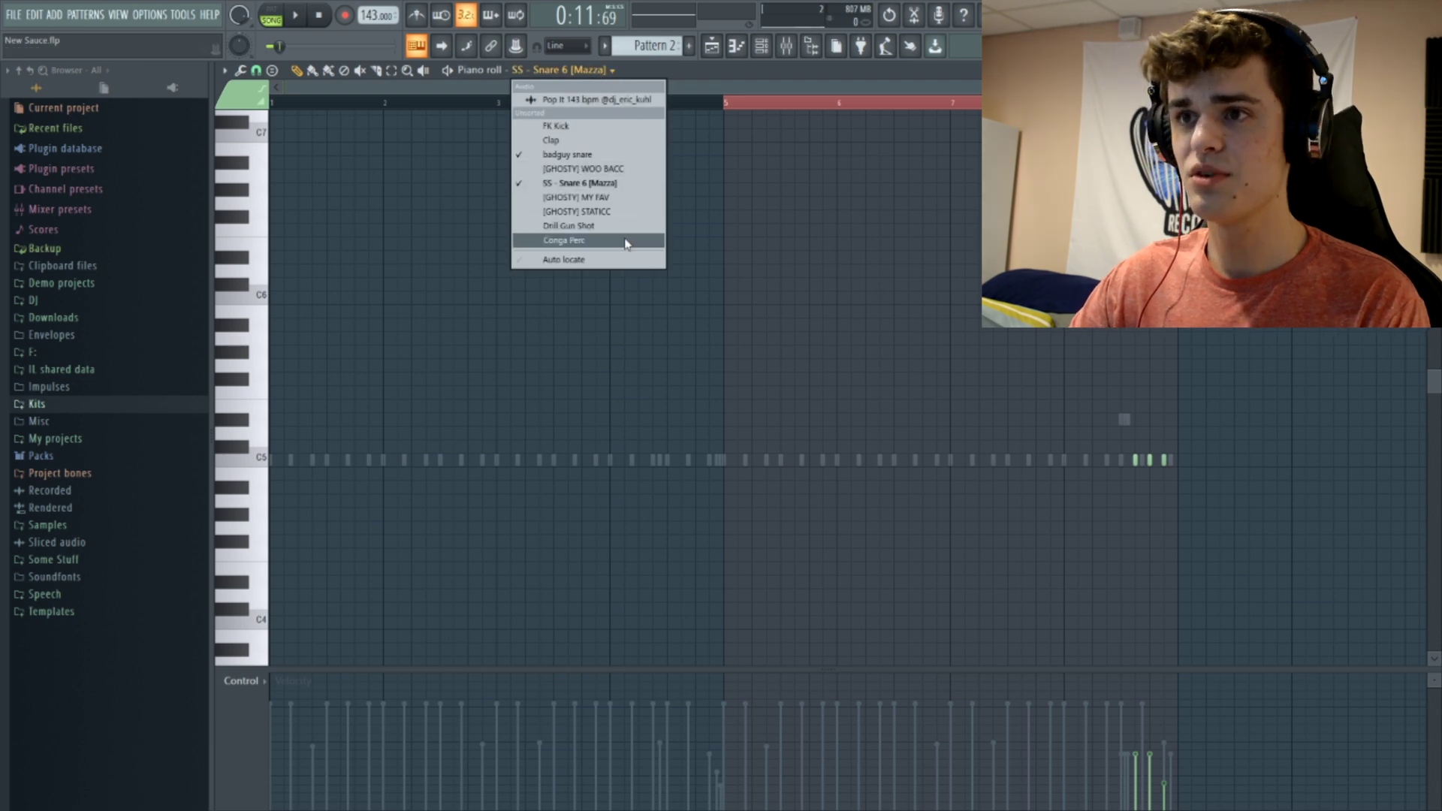
left_click(626, 243)
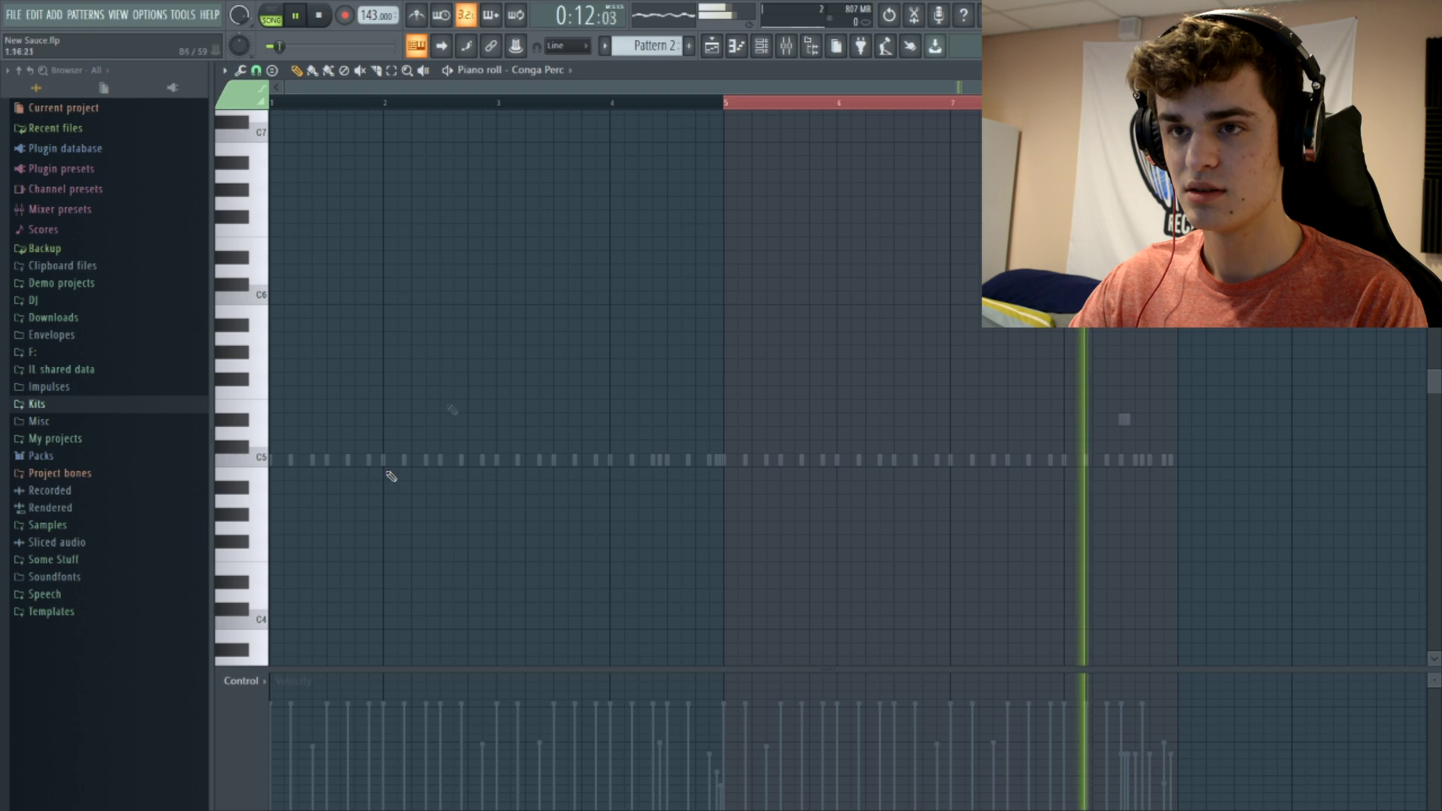
left_click(308, 105)
key("space")
scroll(515, 476, "up", 2)
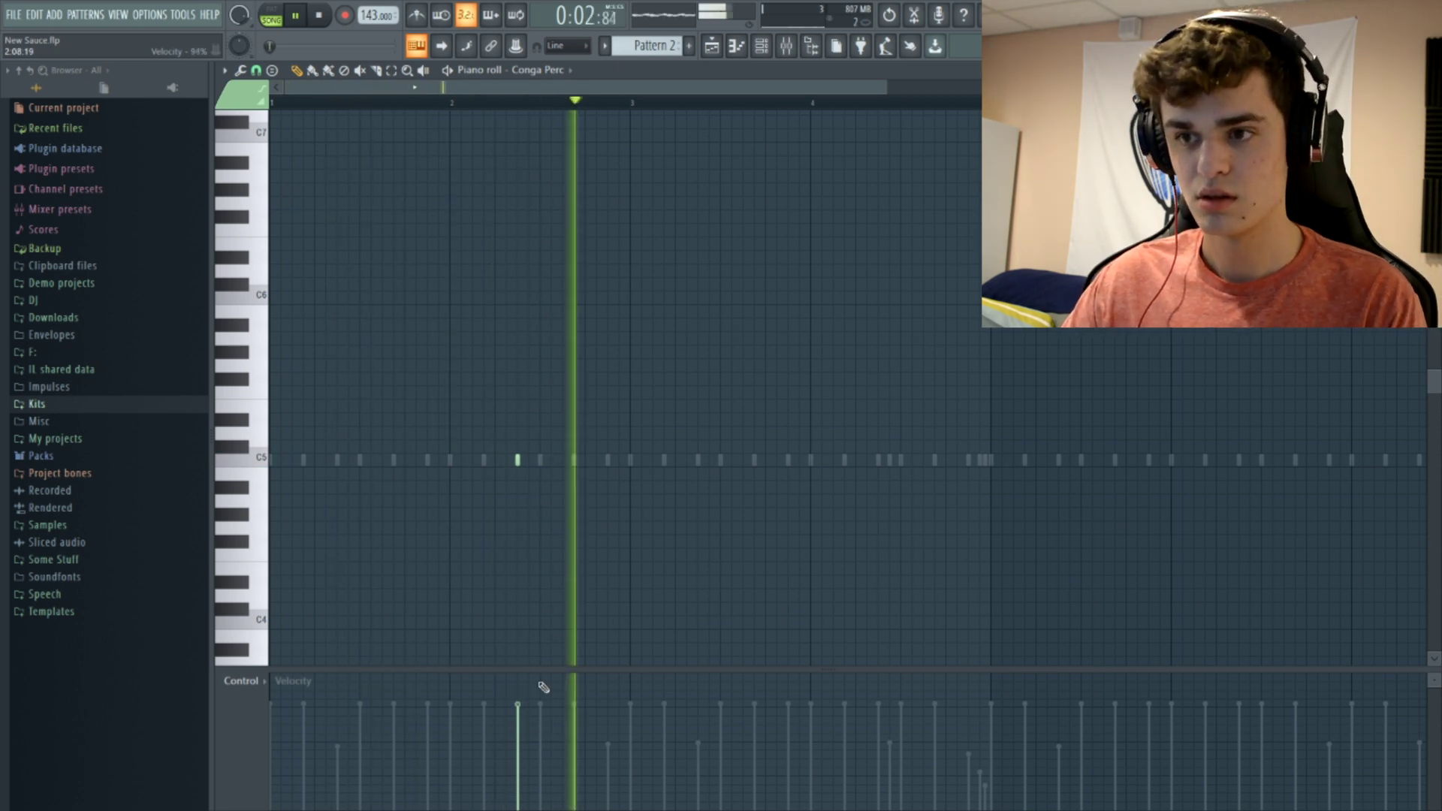
left_click(855, 460)
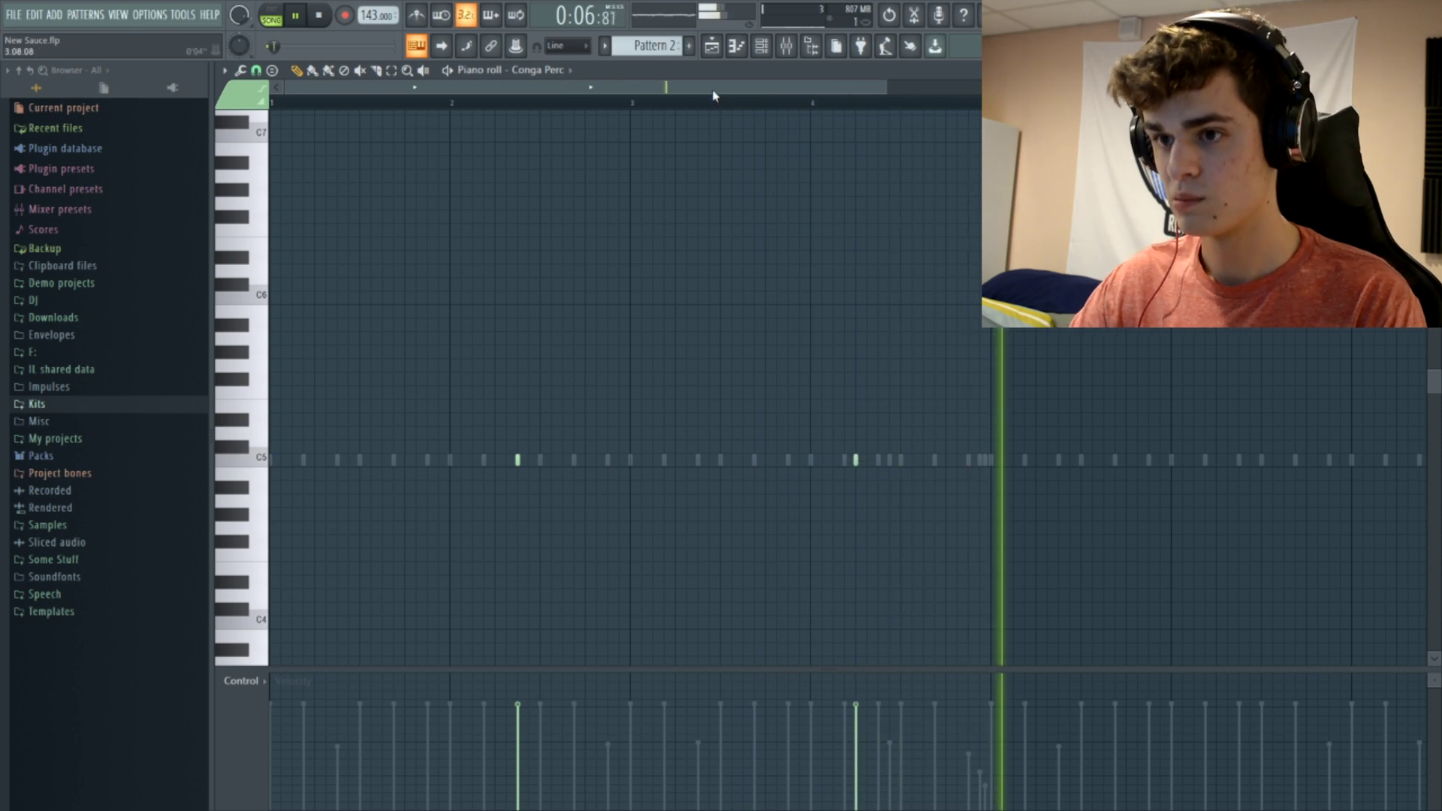
left_click(982, 461)
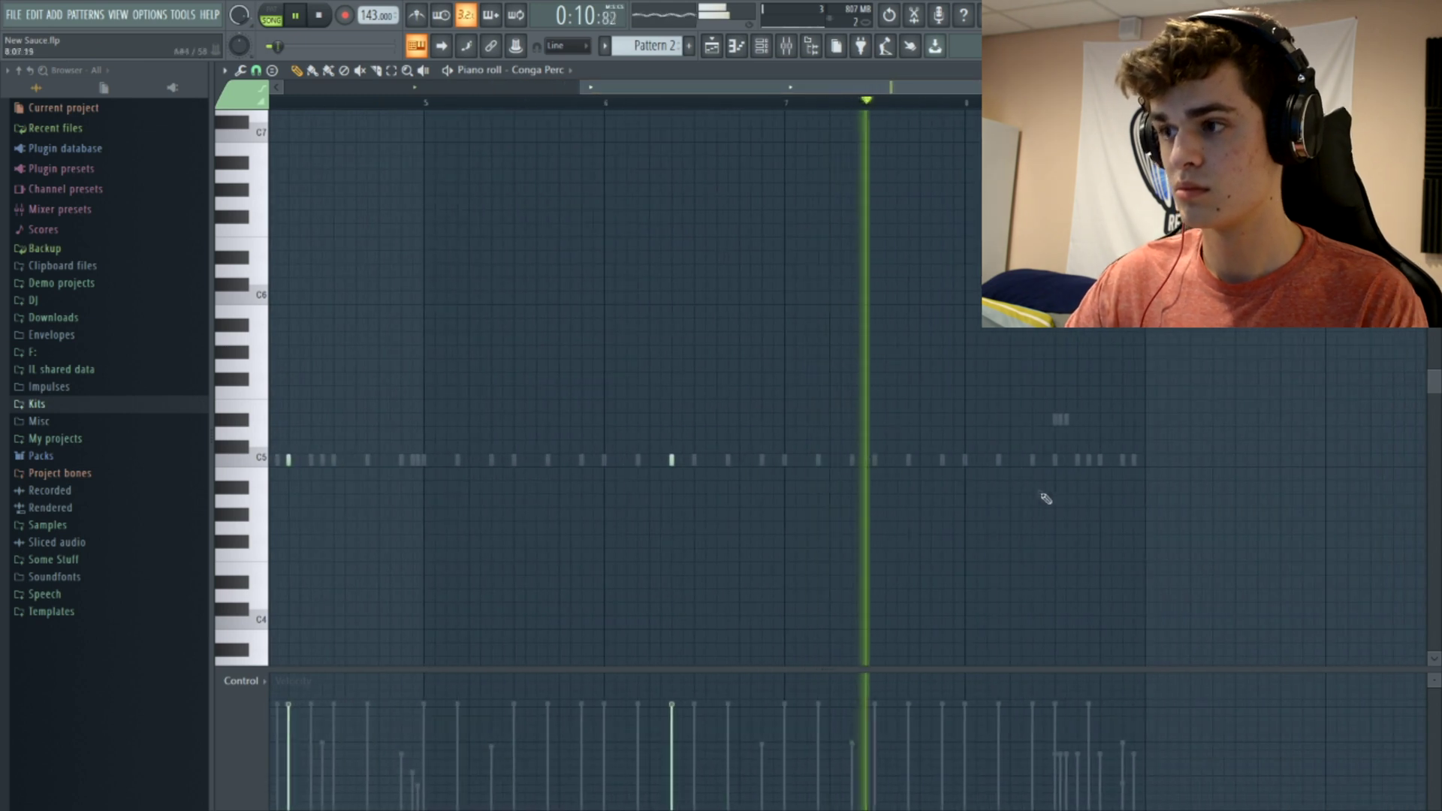
left_click(1008, 460)
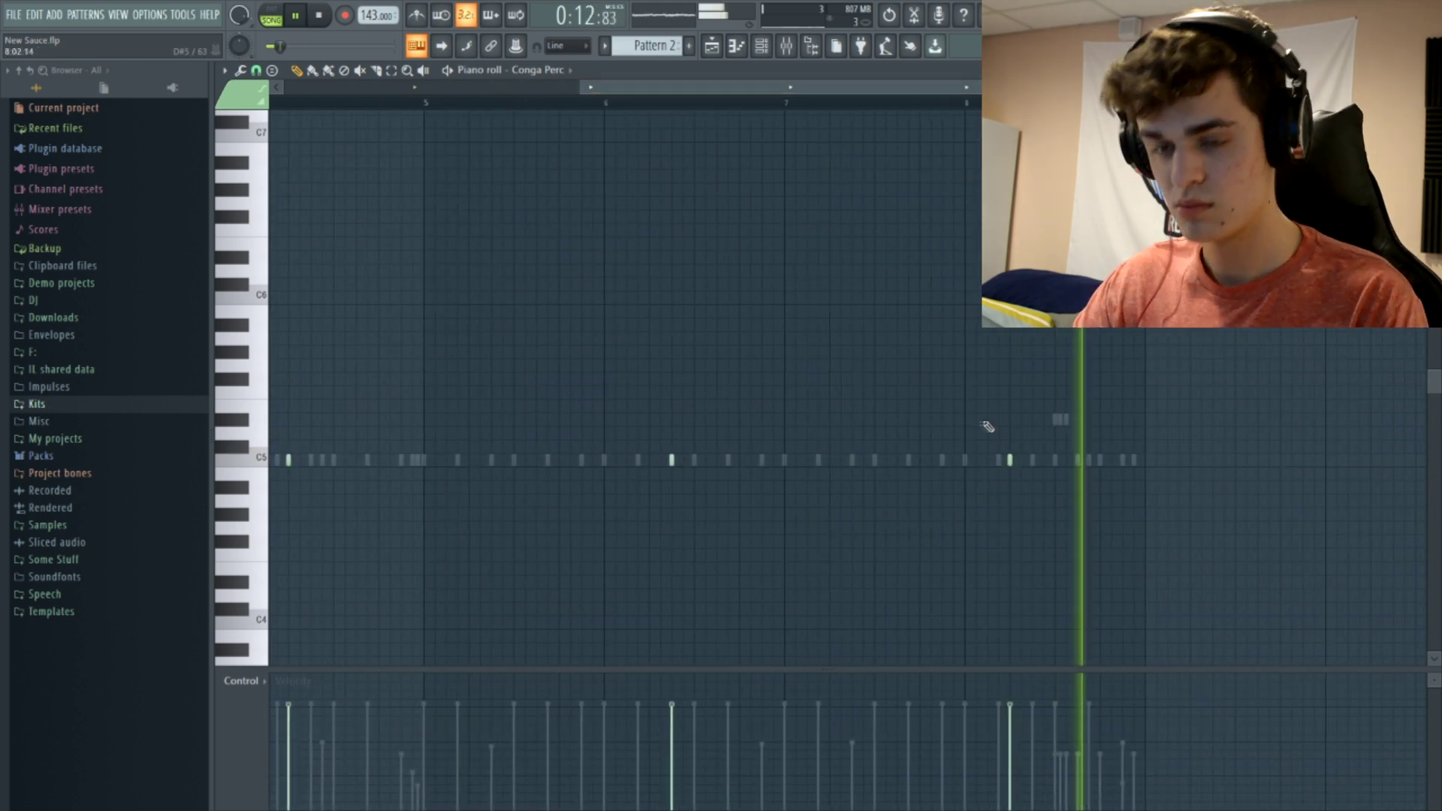
key("space")
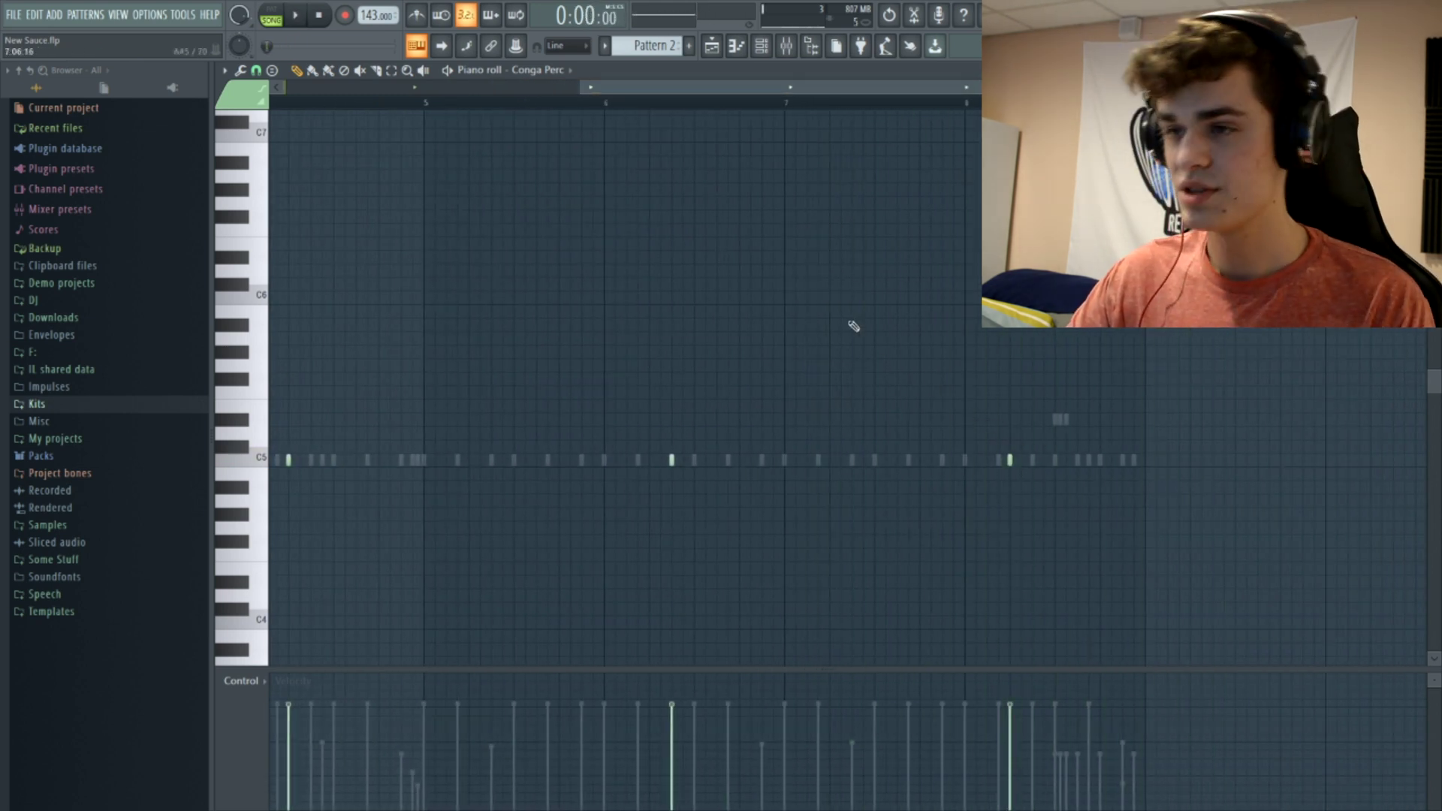
Split Pattern 2 by channel and place the badguy snare, SS - Snare 6 and Conga Perc patterns at bar 1 on tracks 3 to 5.
left_click(711, 46)
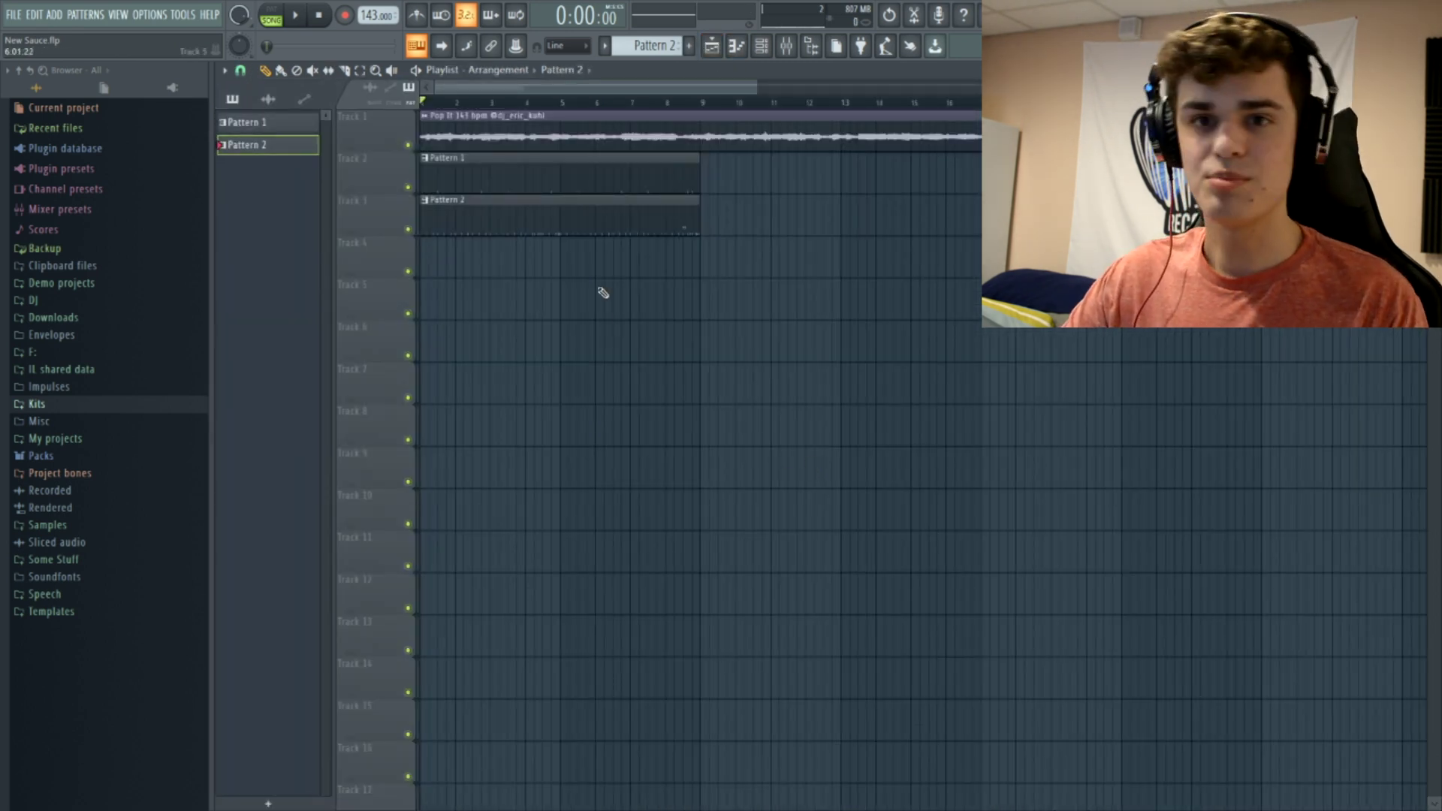
right_click(260, 153)
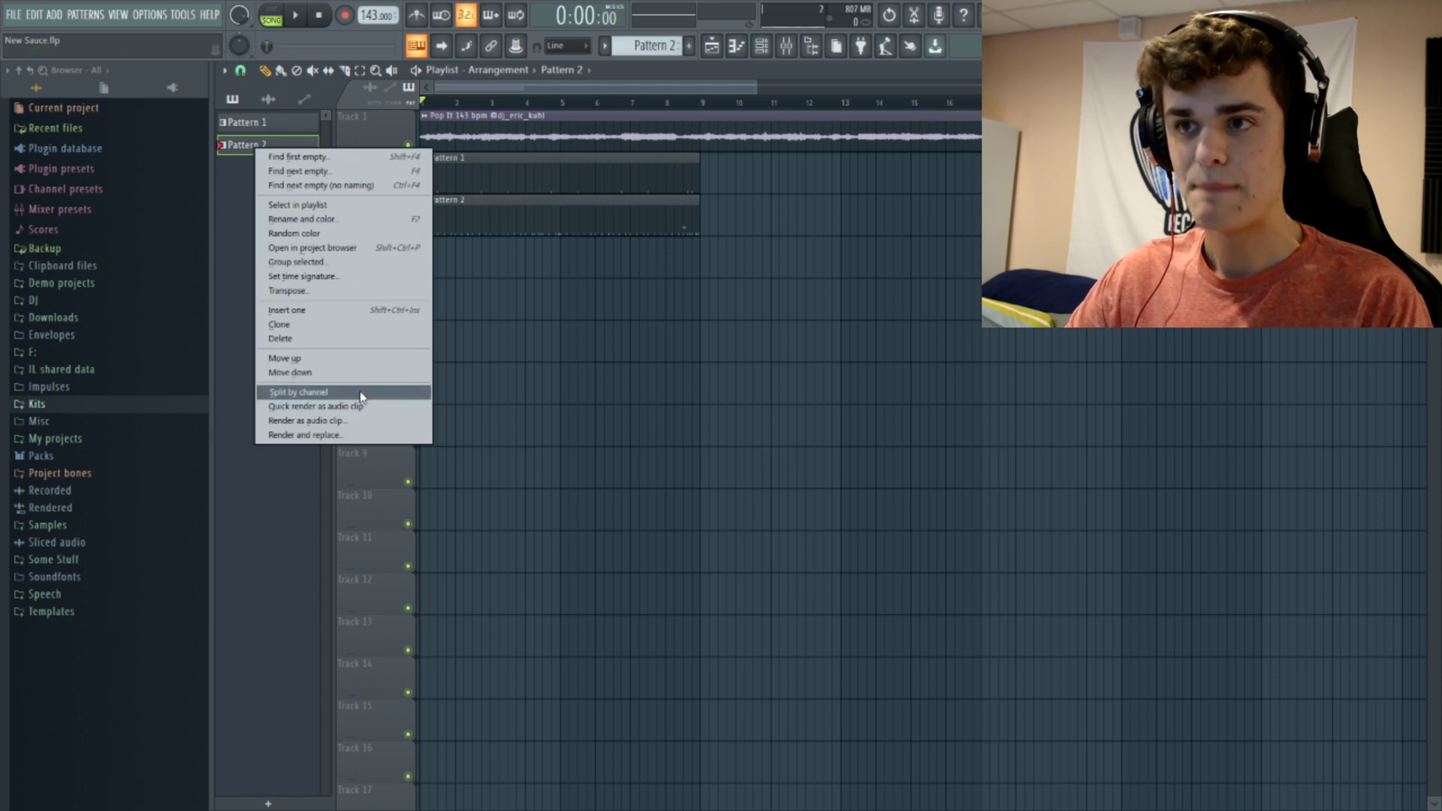
left_click(360, 392)
right_click(473, 214)
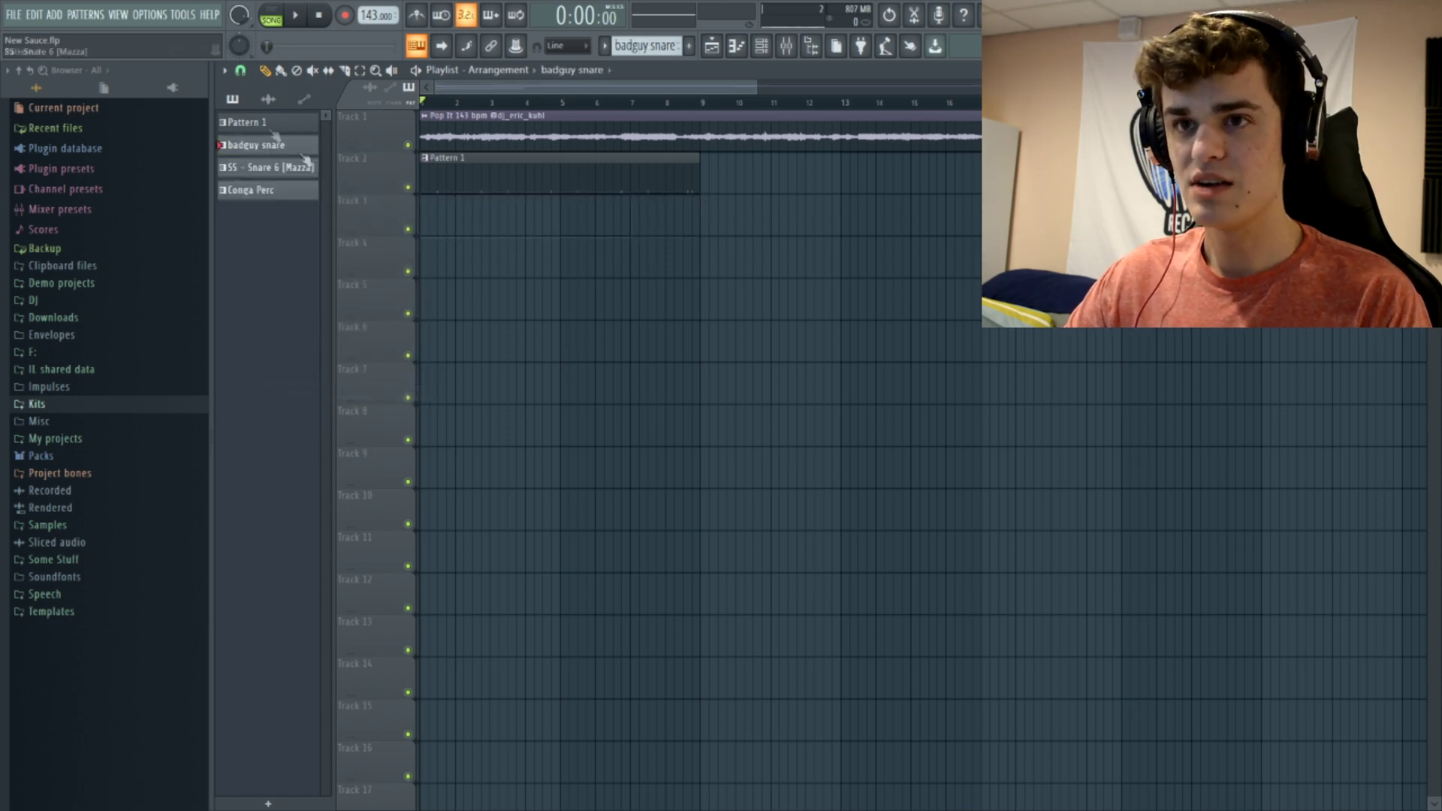
left_click_drag(282, 159, 425, 232)
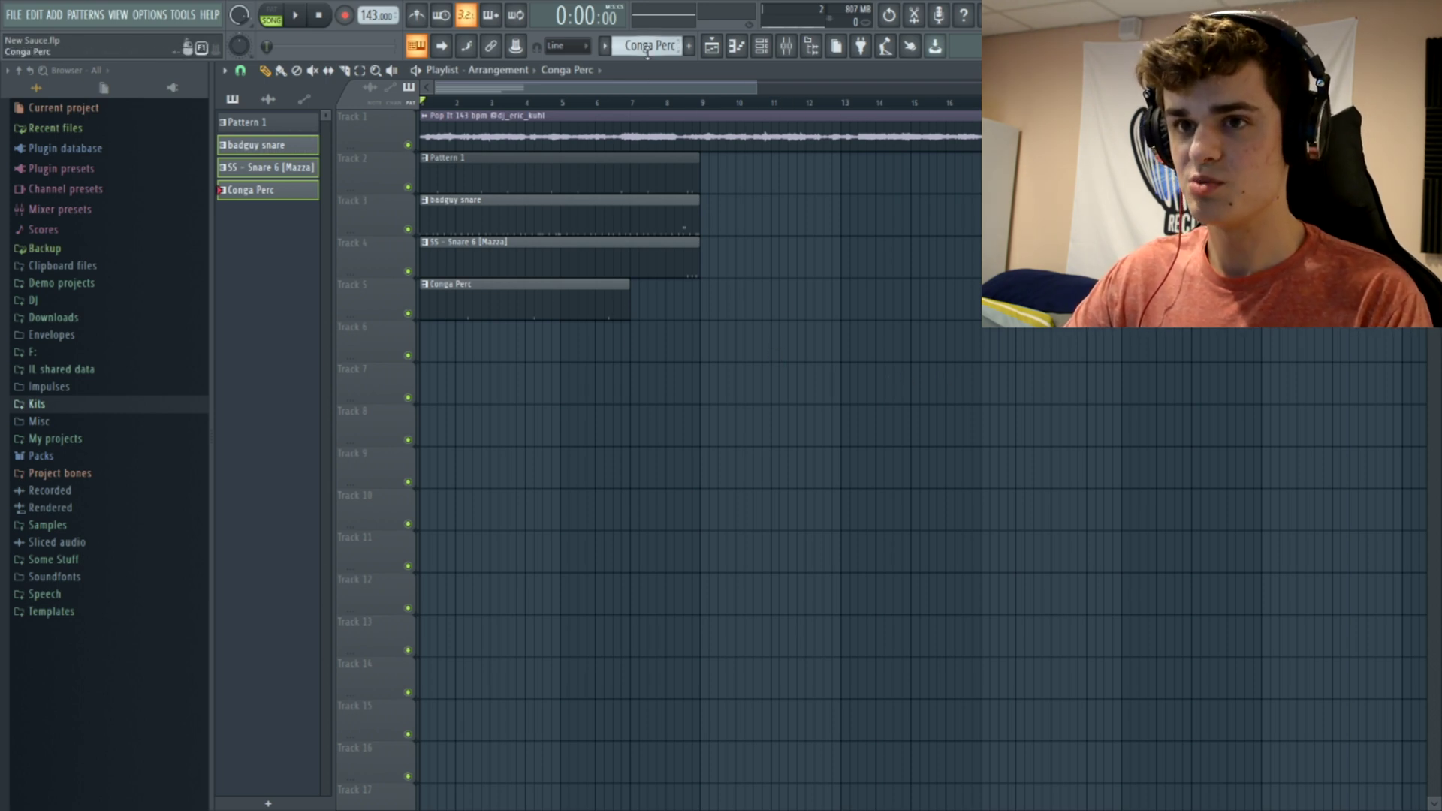
Create an empty Pattern 5, place it at the start of track 6, and open its piano roll for [GHOSTY] MY FAV.
key("F4")
key("F6")
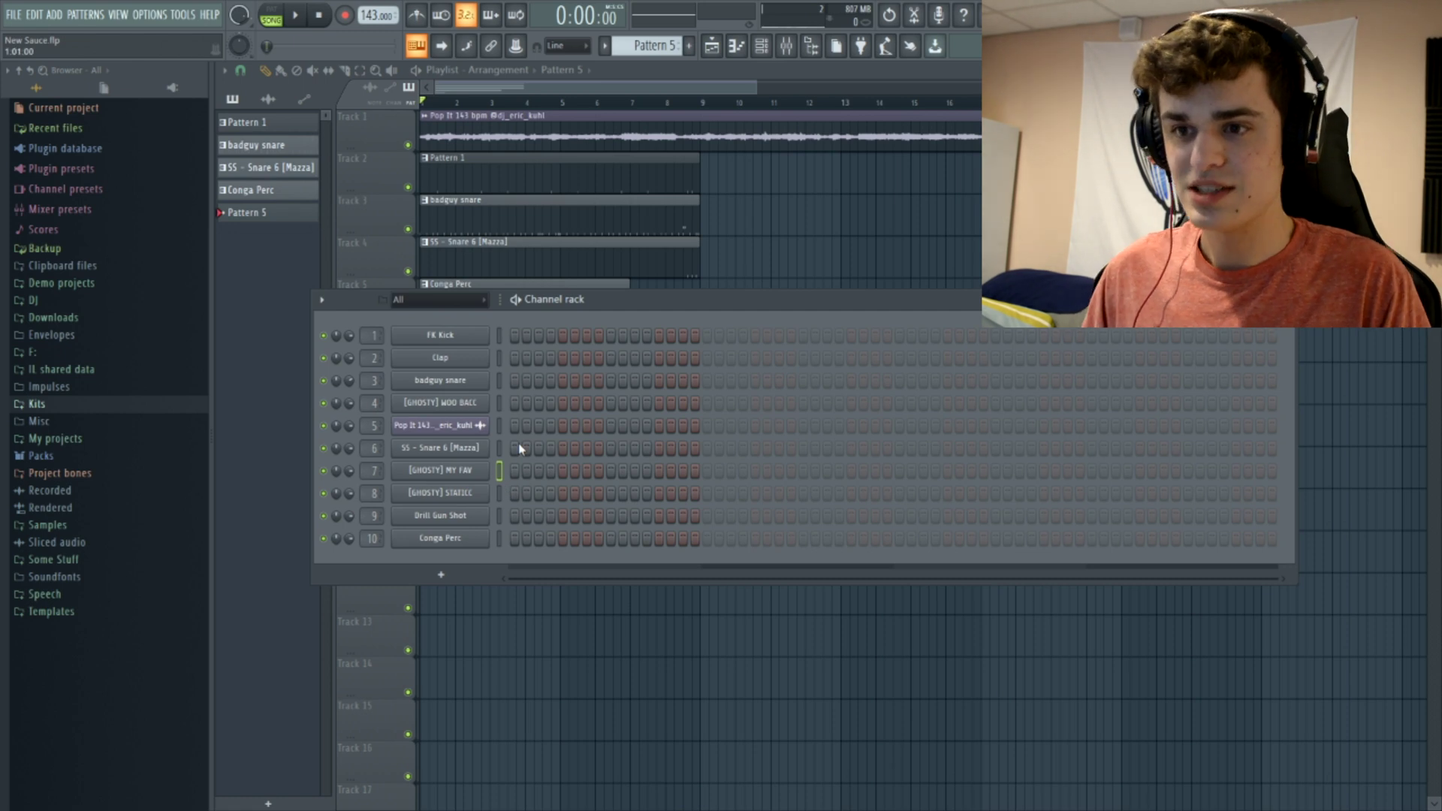
left_click(499, 493)
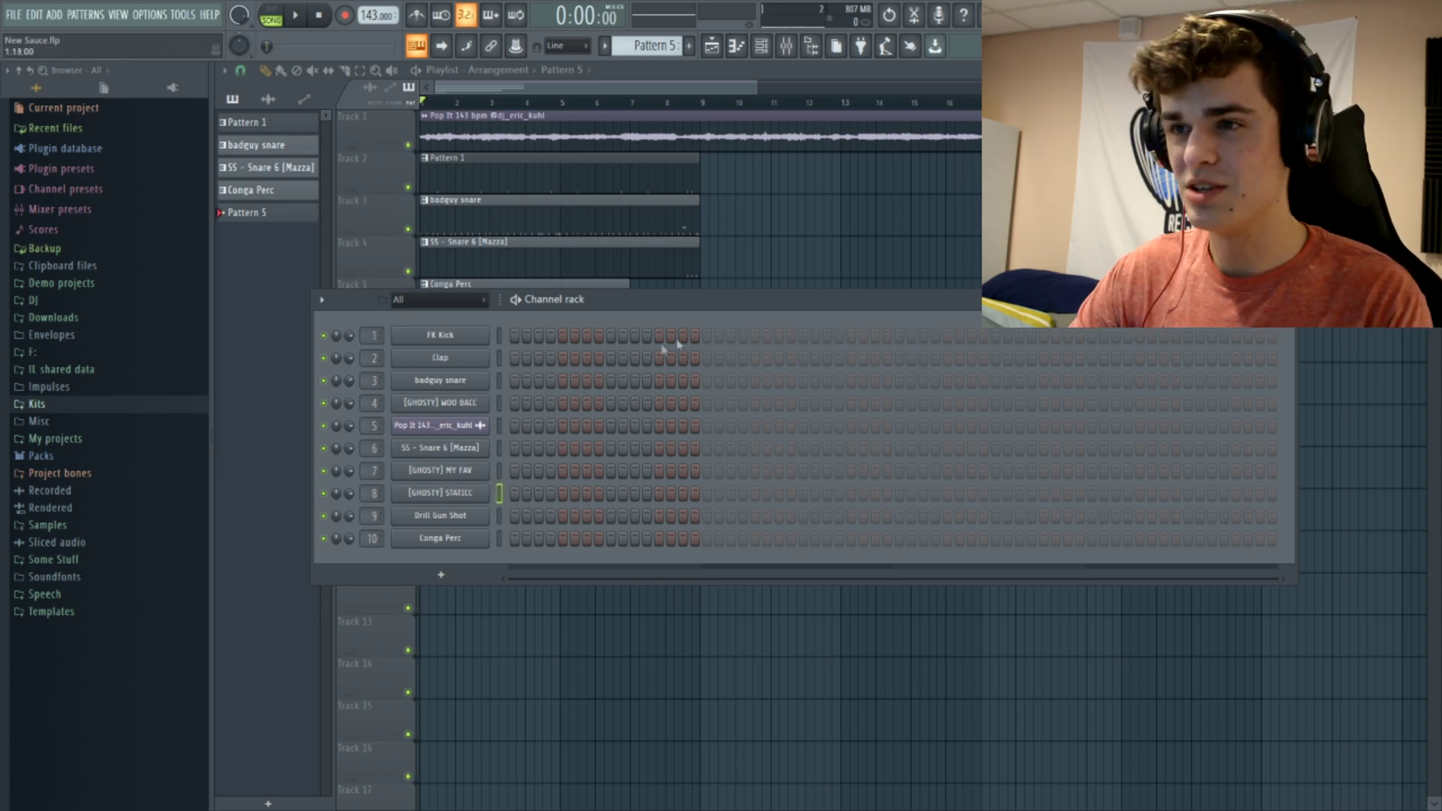
key("F6")
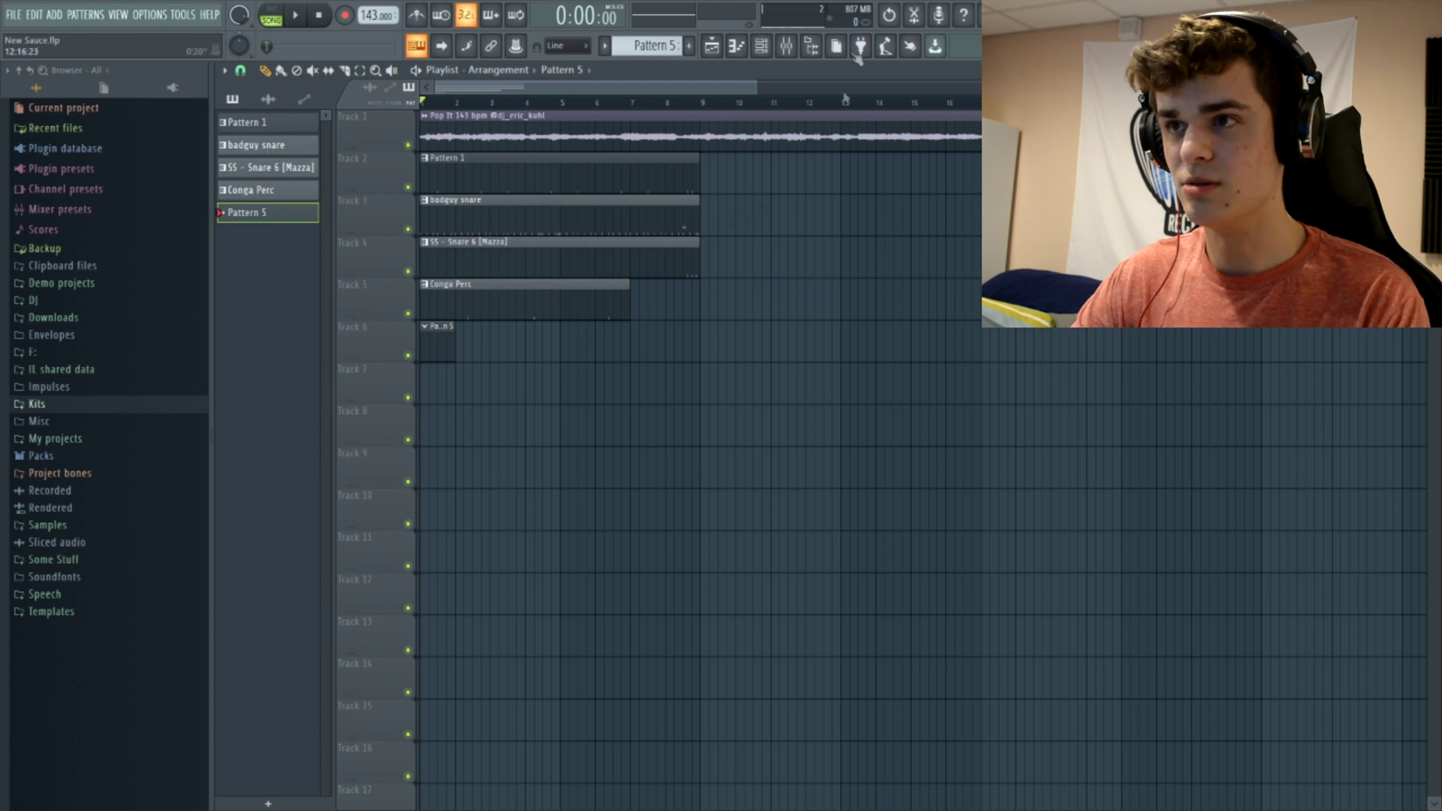
left_click(736, 46)
left_click(556, 69)
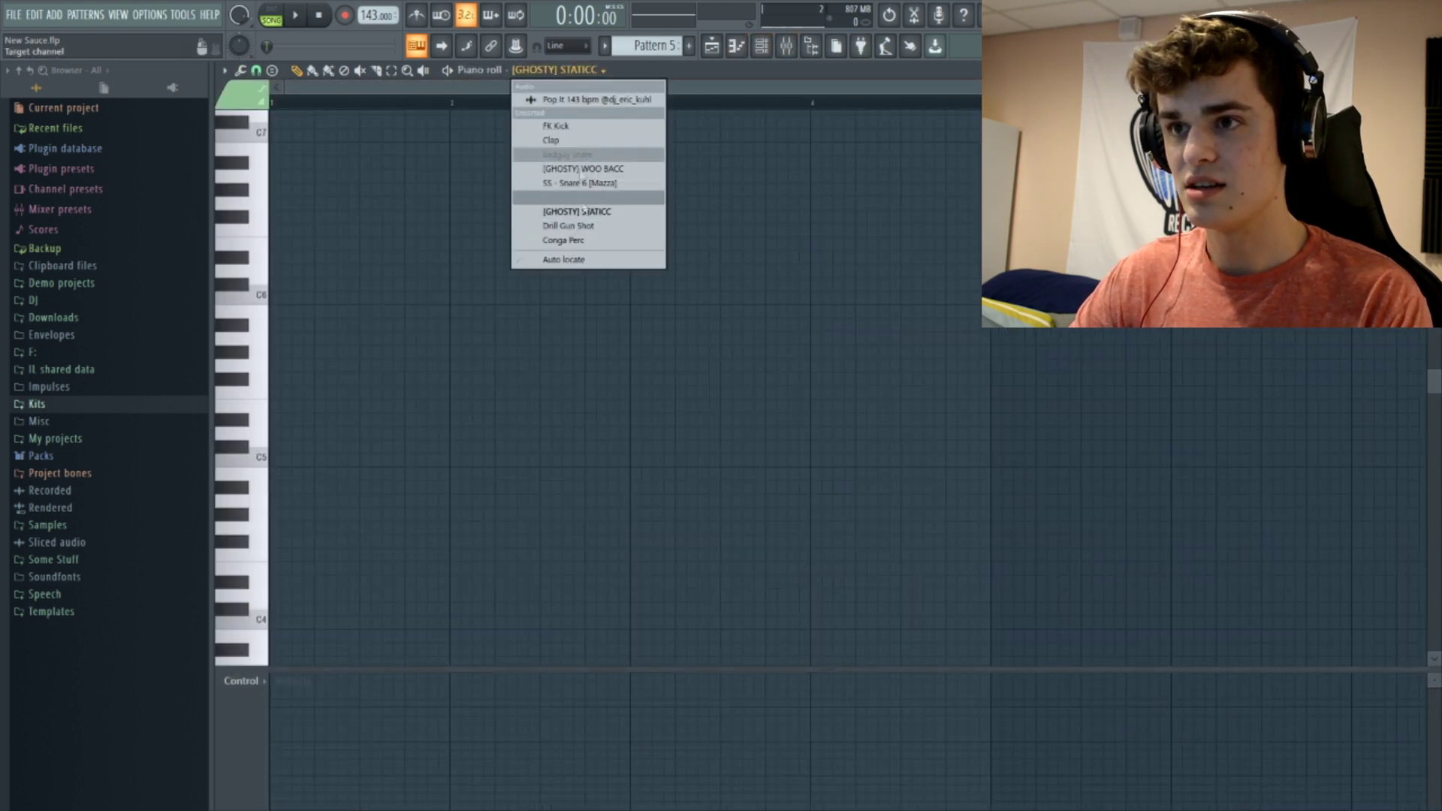
left_click(584, 196)
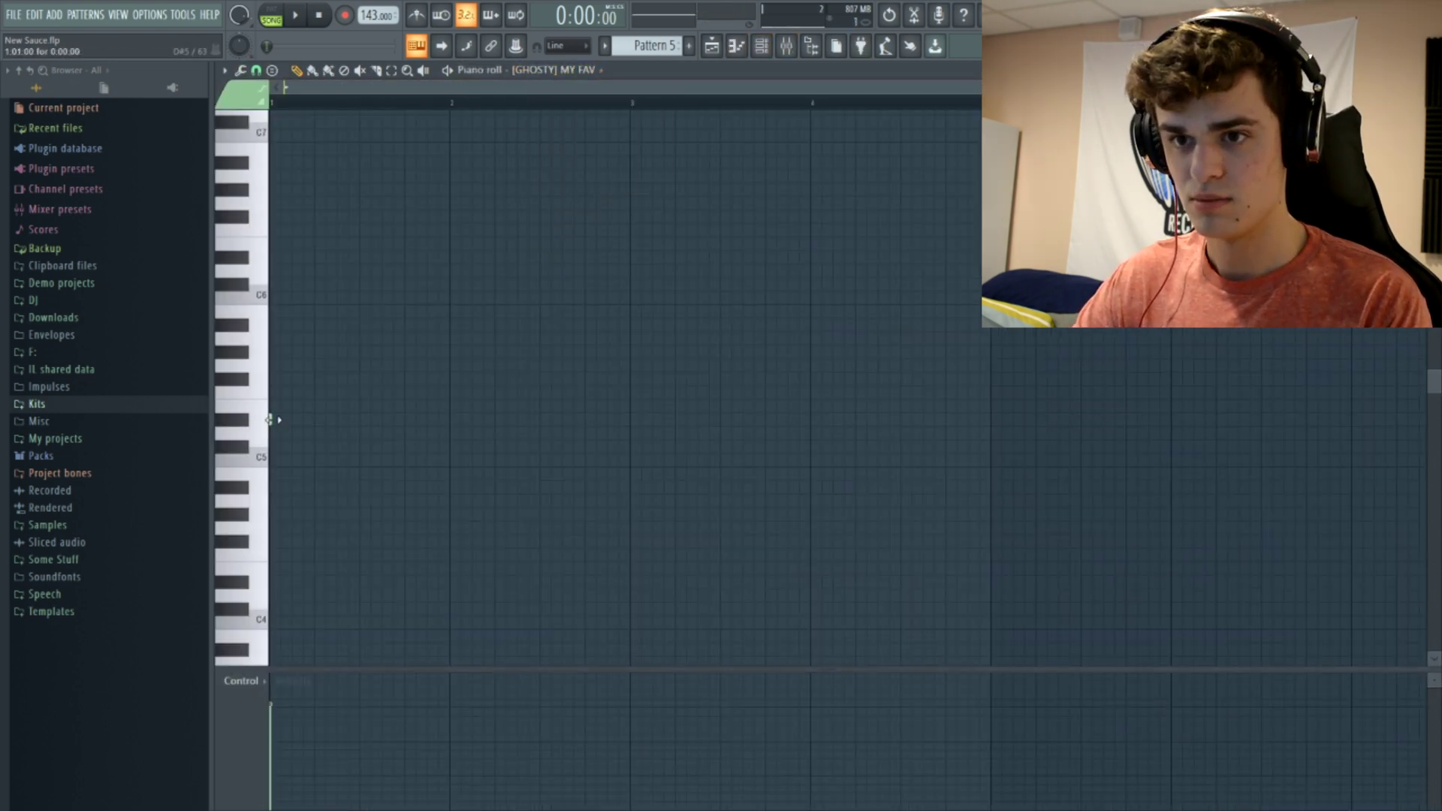
Add half-bar D#5 notes at the start of bar 1, on step 9 of bar 2 and at the start of bar 3.
left_click(269, 420)
key("space")
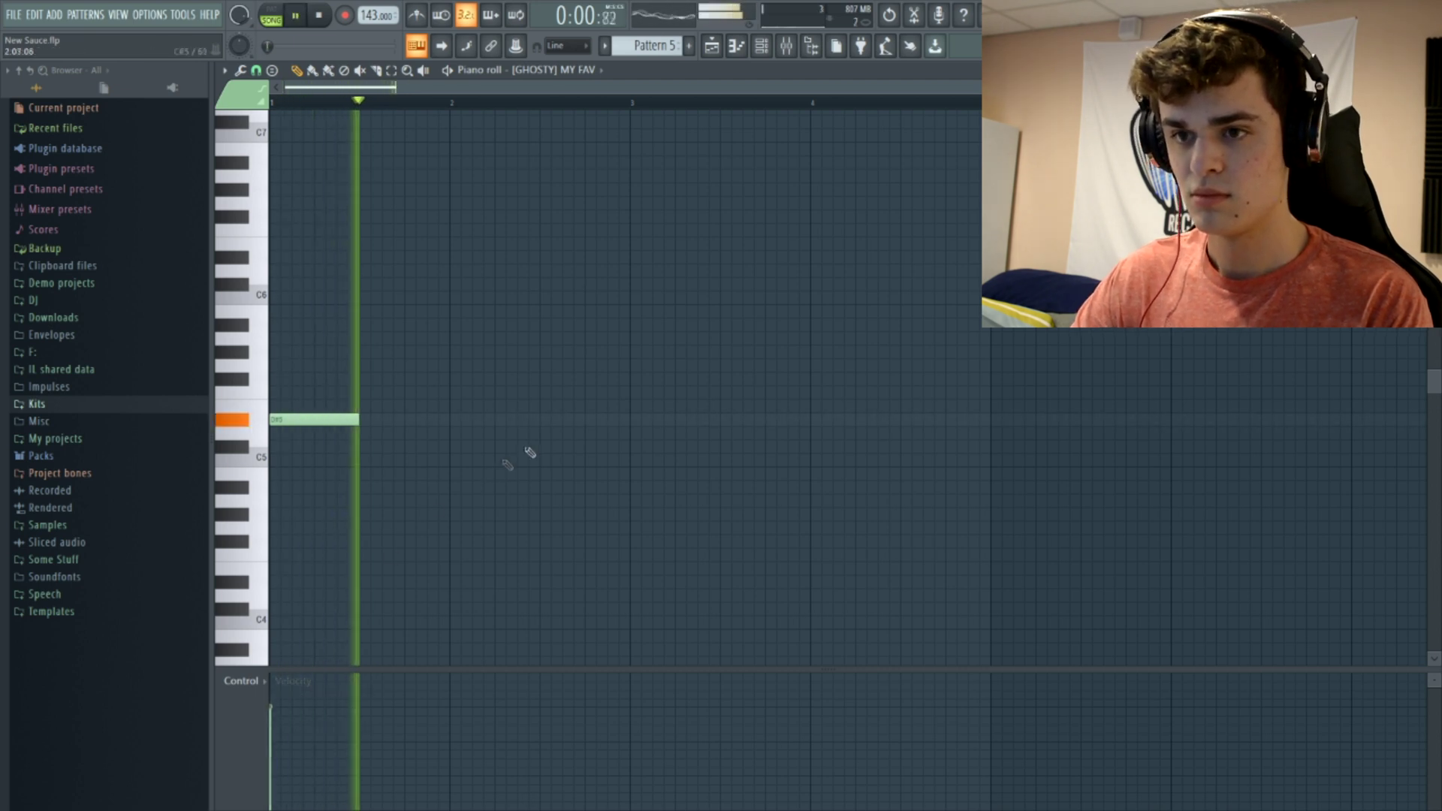
left_click(545, 420)
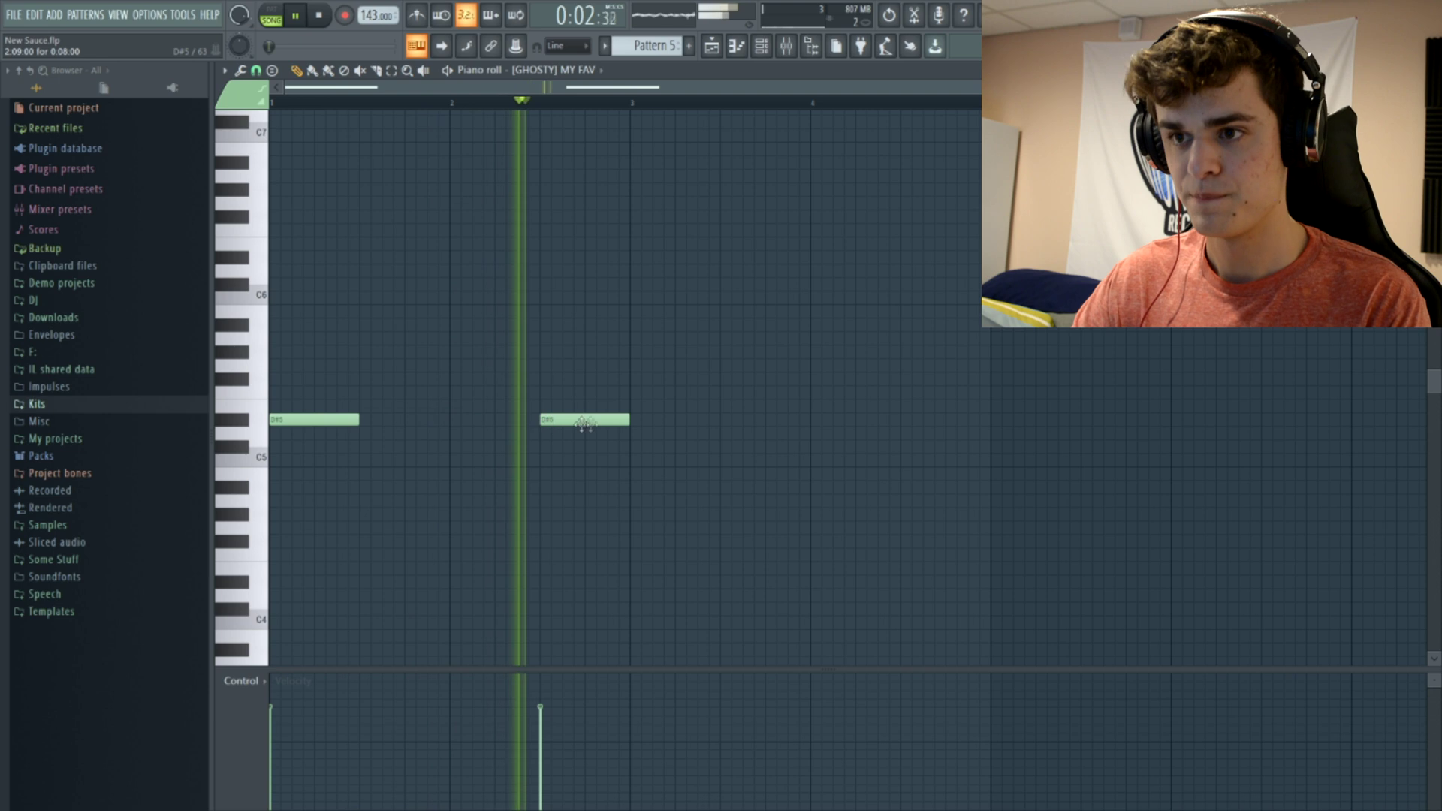
left_click(639, 422)
Rework bar 2 into two-step D#5 notes on steps 7 and 9 and a four-step D#5 note on step 13.
left_click_drag(628, 420, 568, 432)
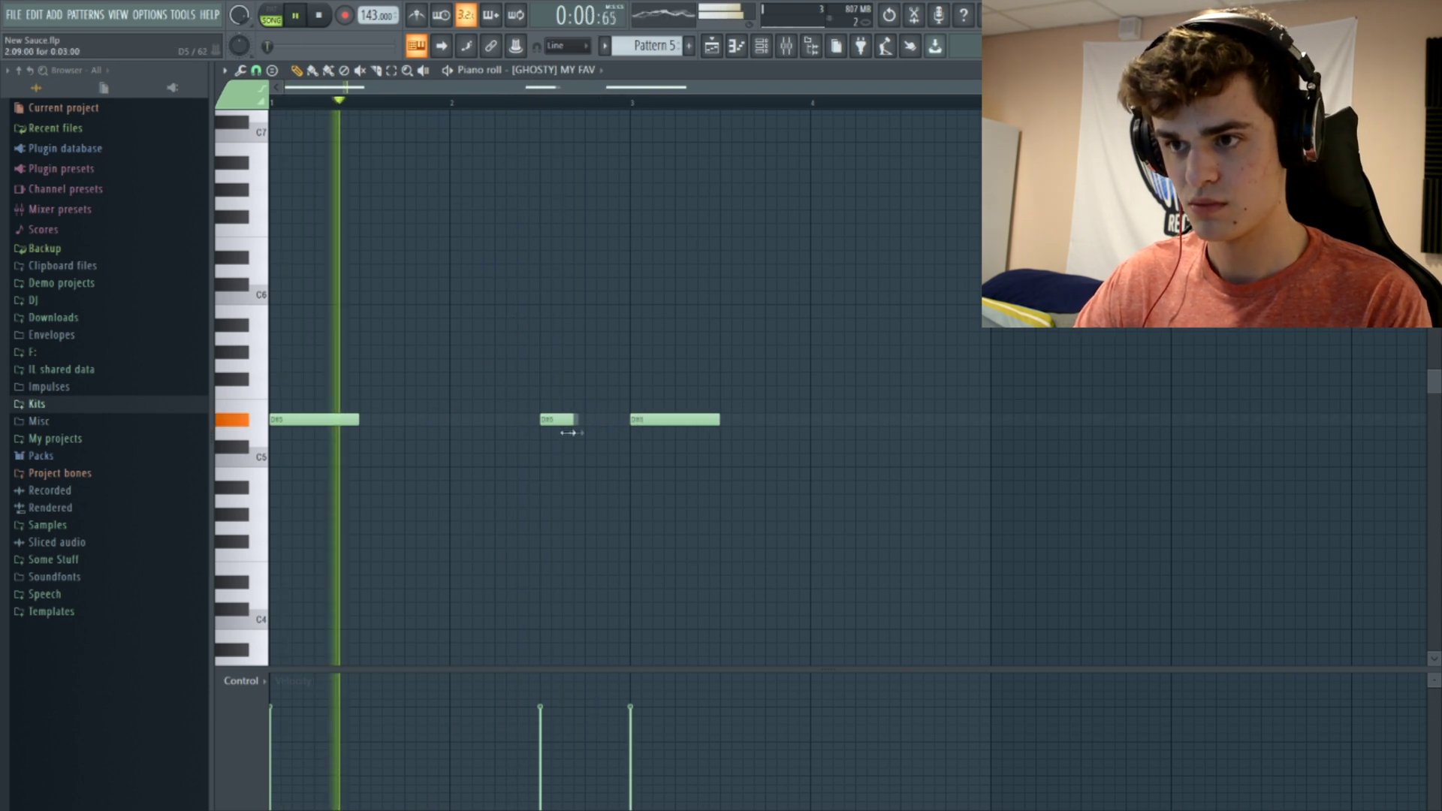
left_click(562, 419)
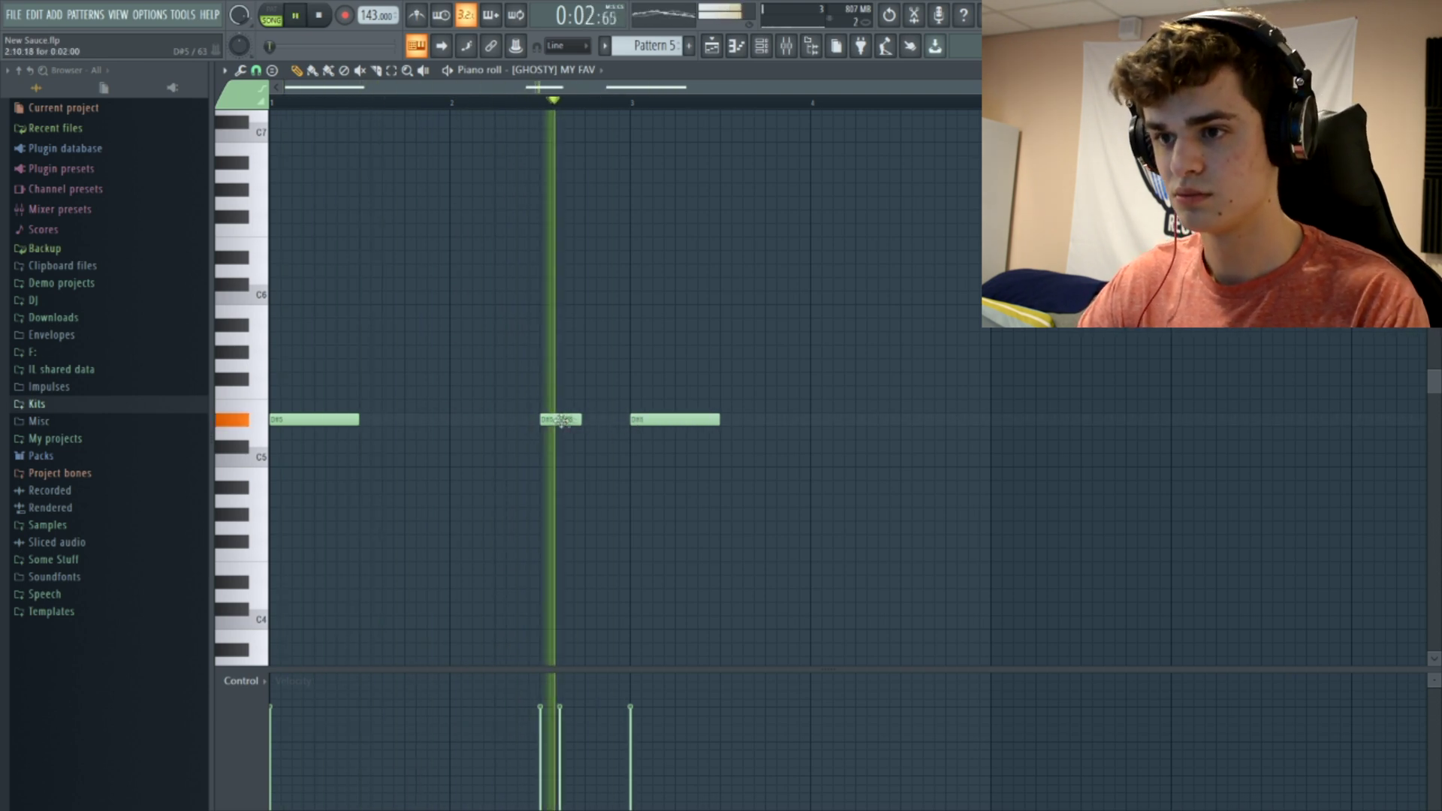
left_click(518, 421)
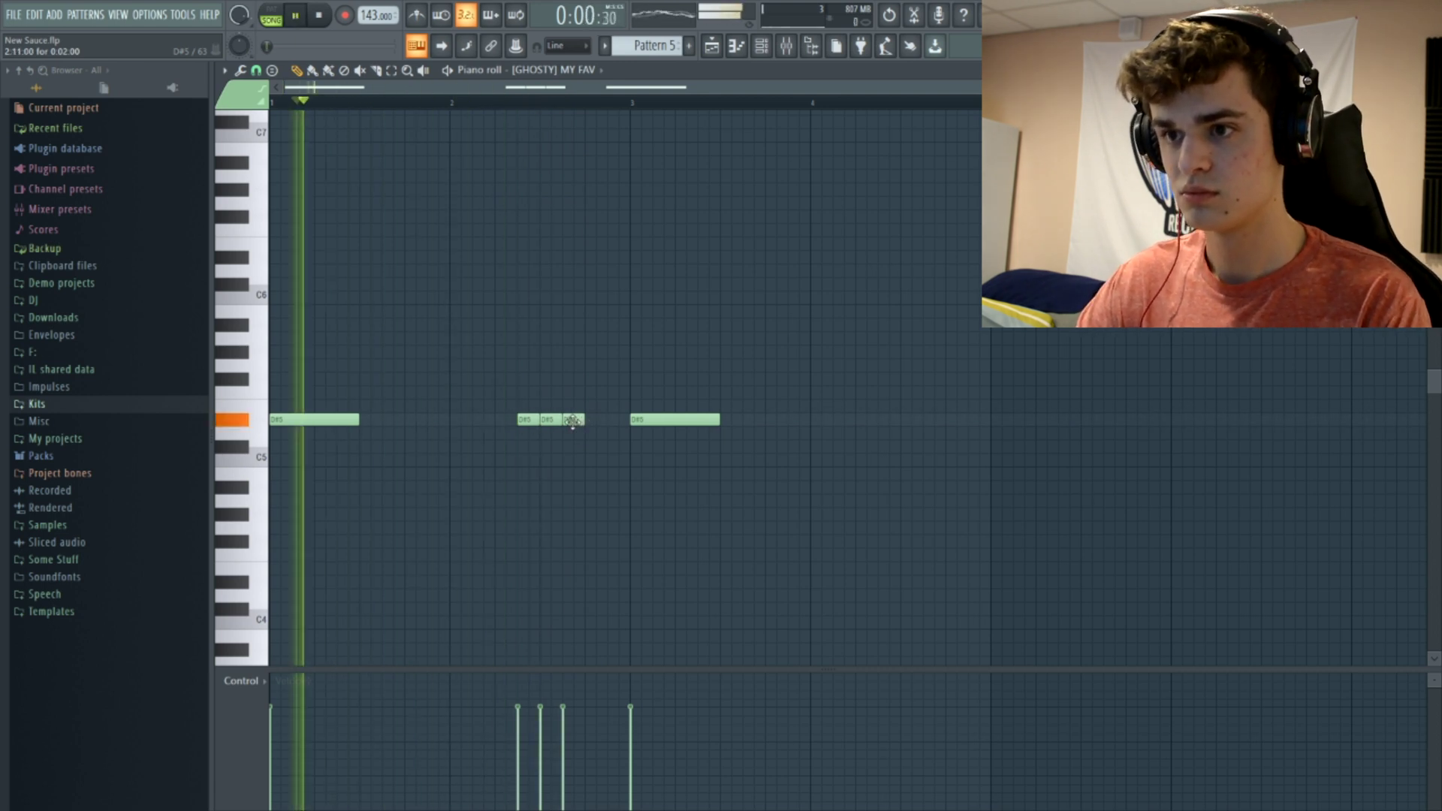
left_click_drag(572, 421, 625, 423)
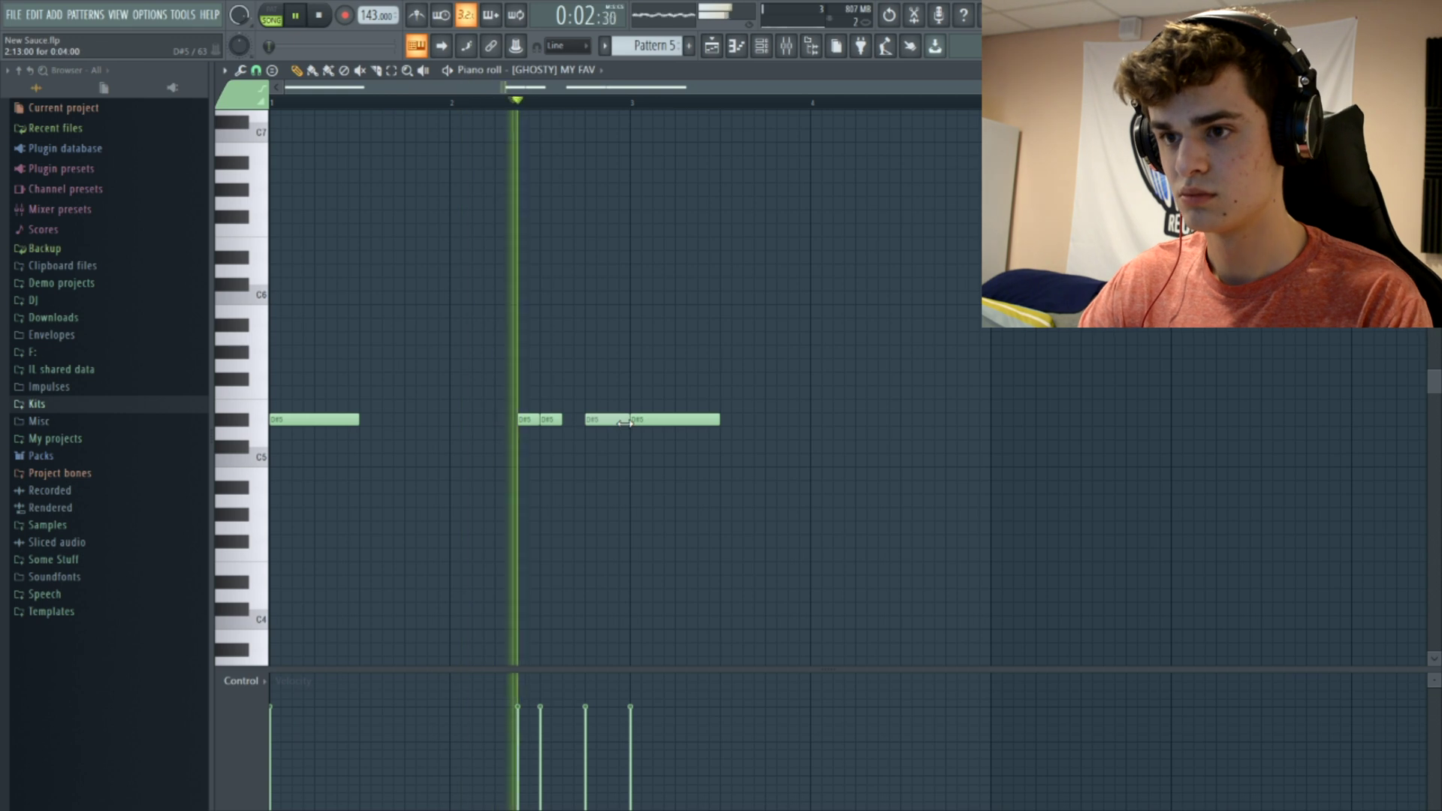
Add a very short D#6 slide note on step 7 of bar 2 and play the pattern back.
left_click(516, 259)
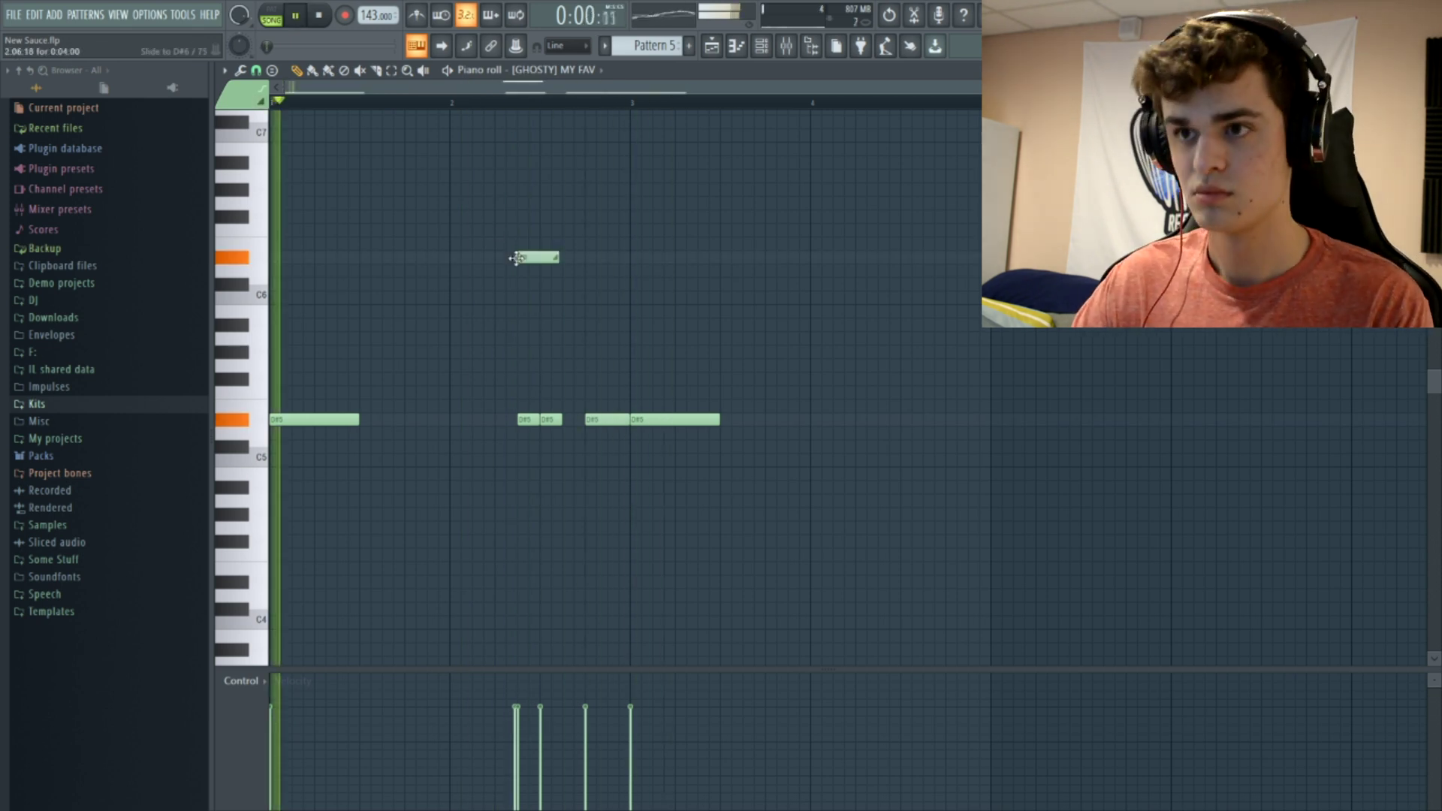
right_click(516, 258)
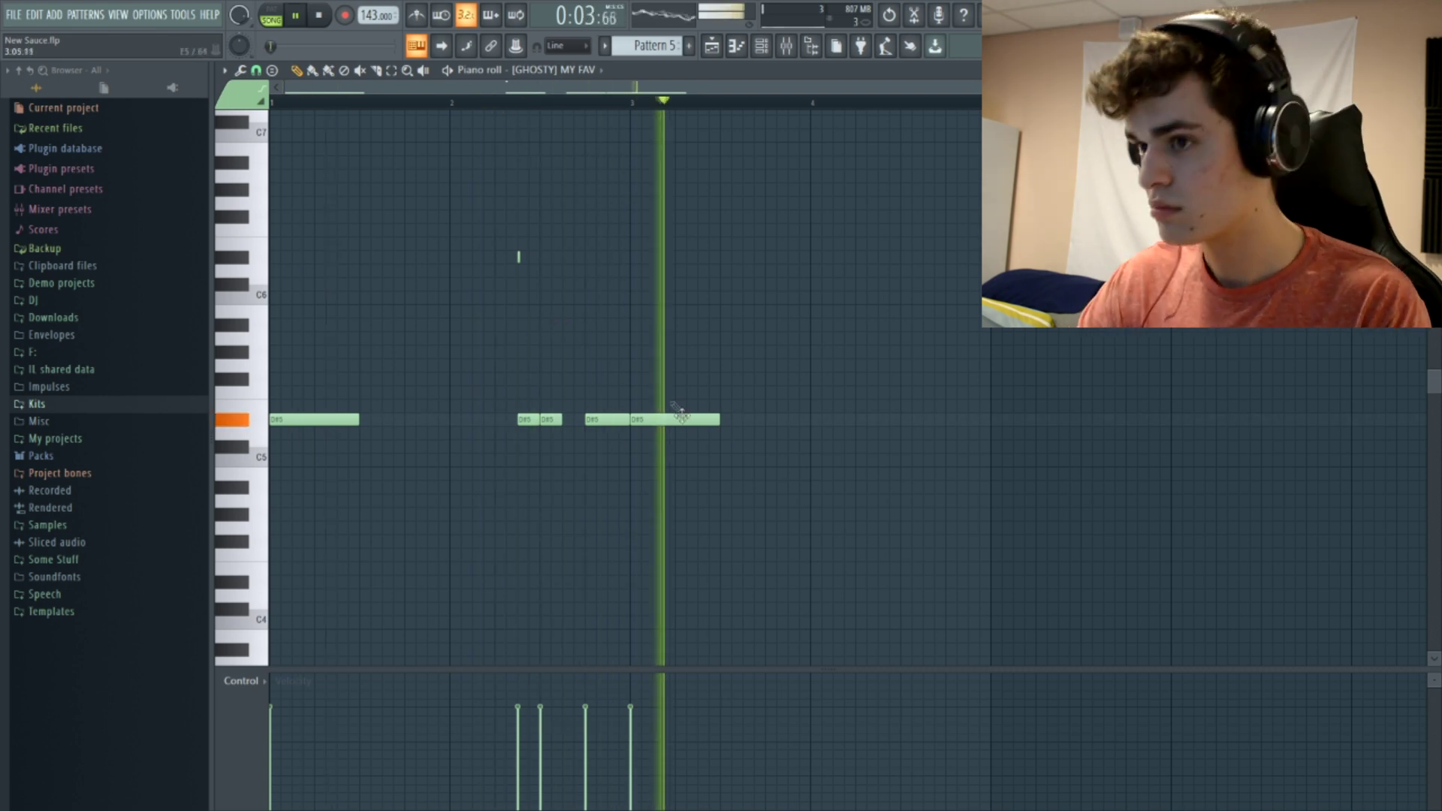
scroll(679, 412, "up", 3)
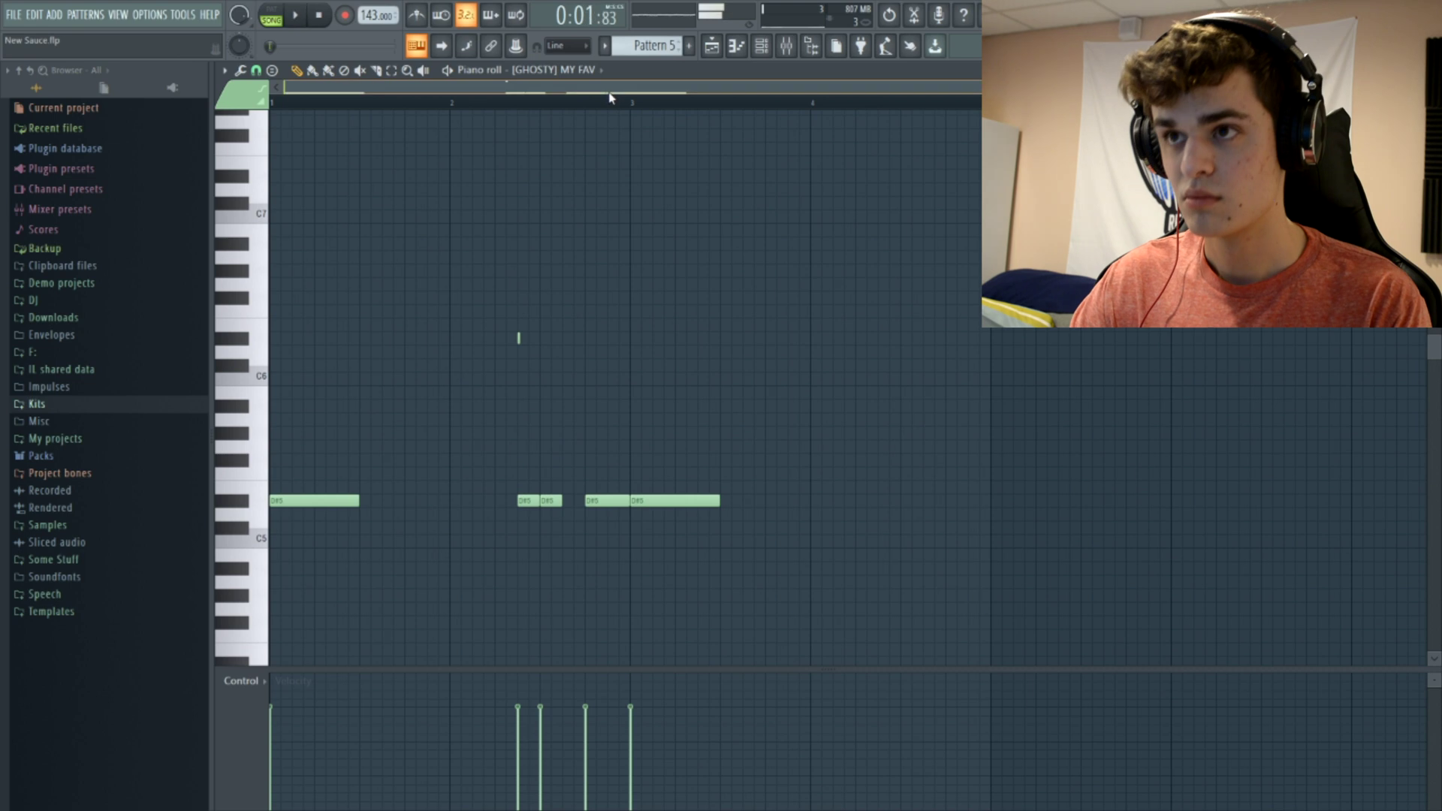
key("space")
Add two-step D#5 notes on steps 5, 7 and 9 of bar 4 with D#7, F7 and D#7 slides, plus a four-step note on step 13.
left_click(756, 500)
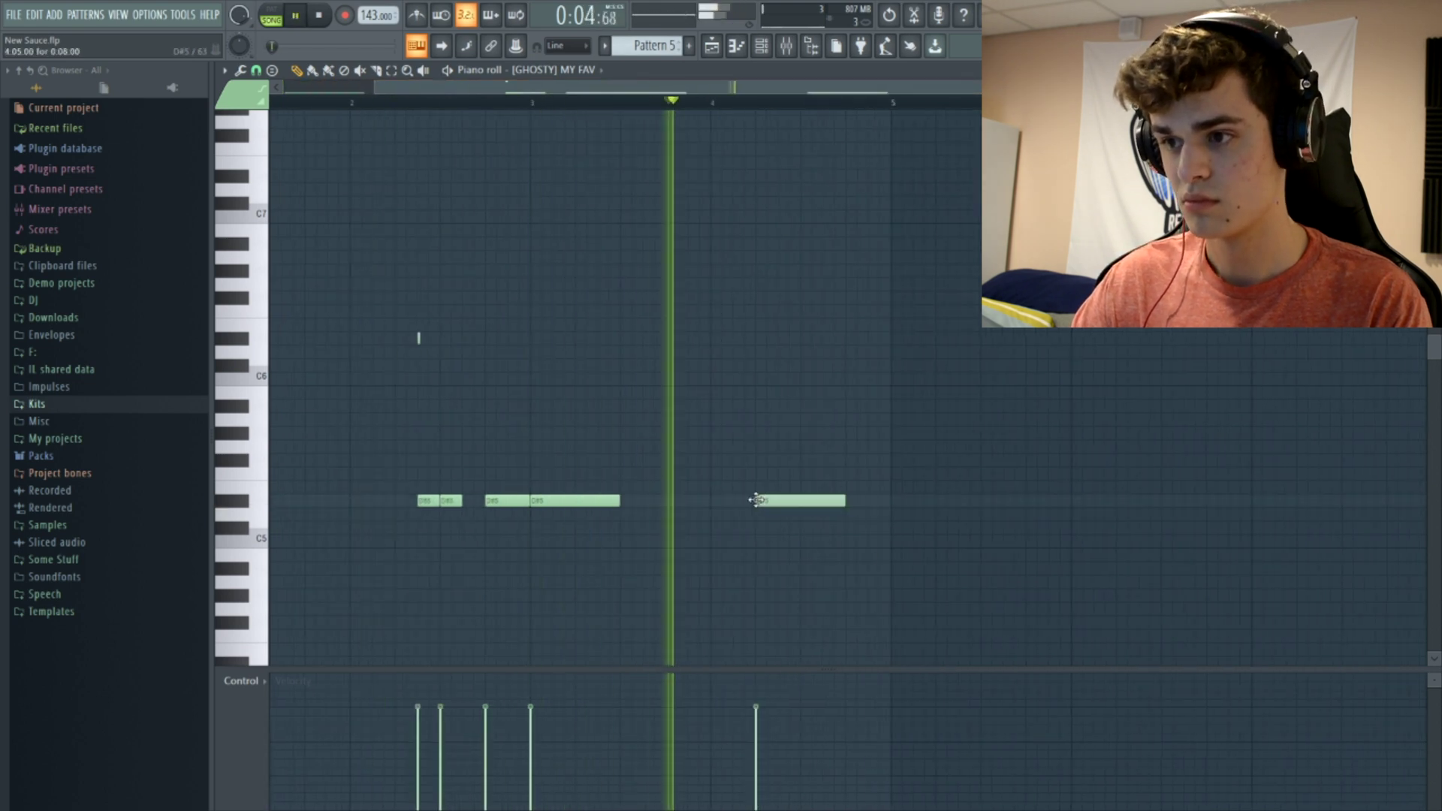
left_click_drag(843, 500, 775, 502)
left_click(784, 501)
left_click(802, 501)
left_click(846, 502)
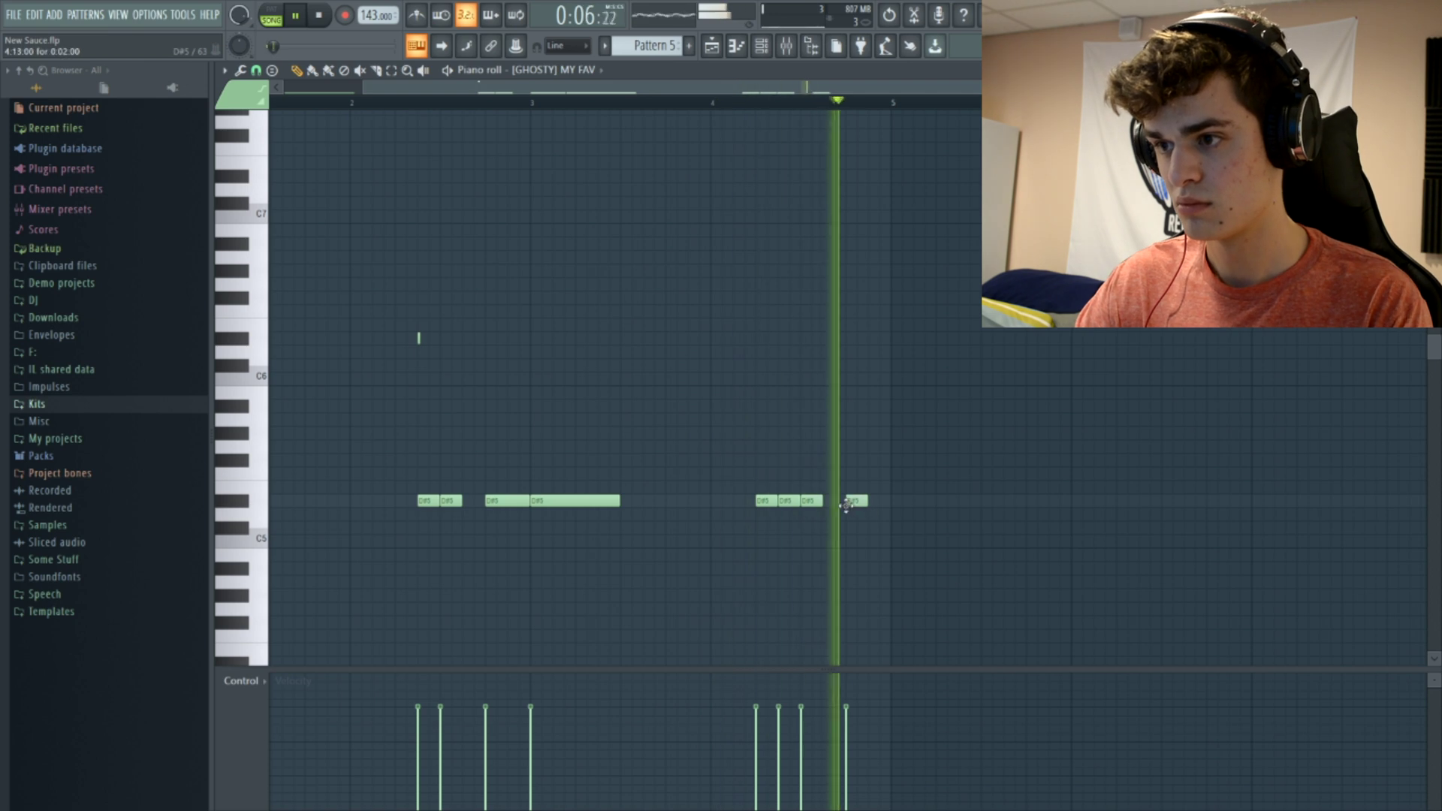
left_click_drag(883, 503, 889, 503)
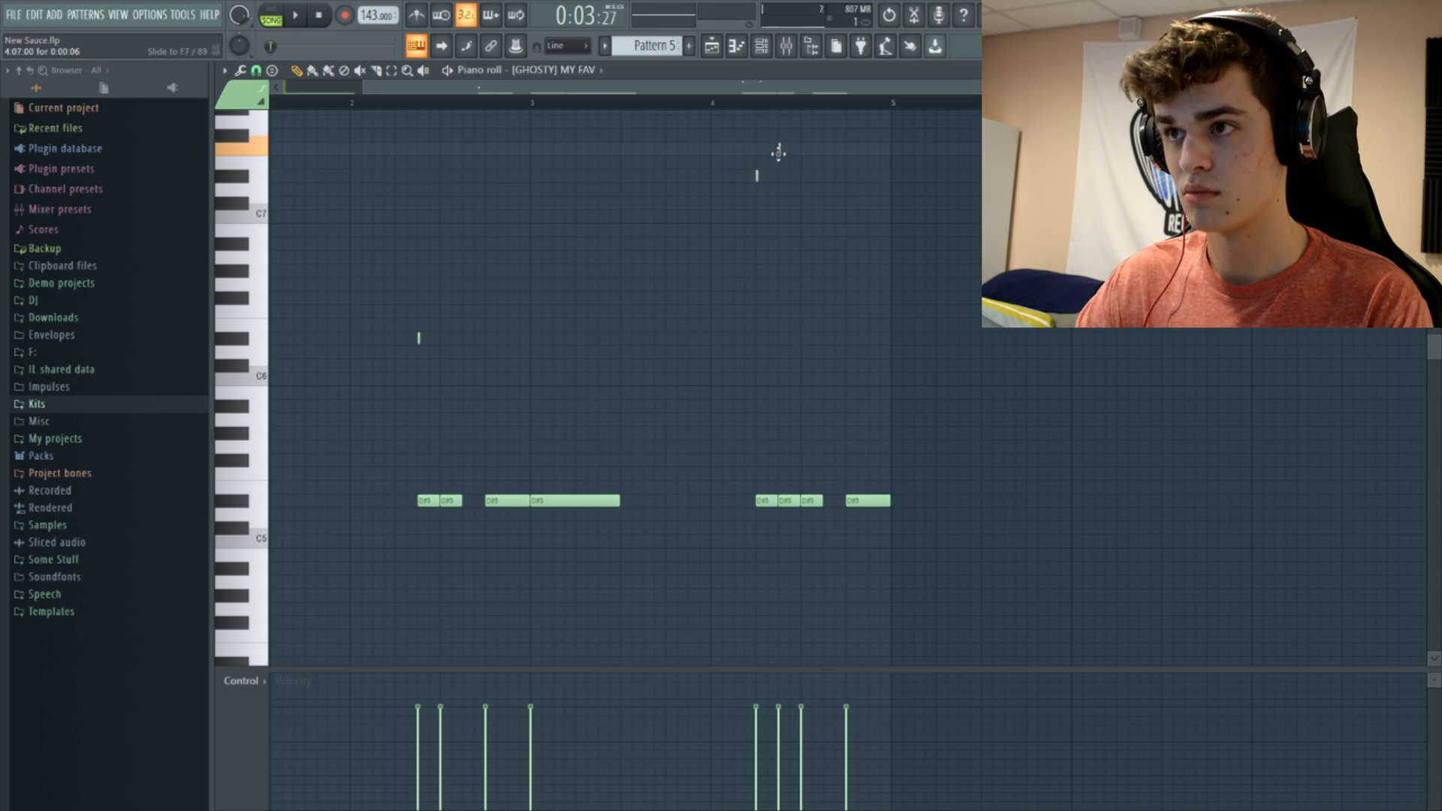
key("space")
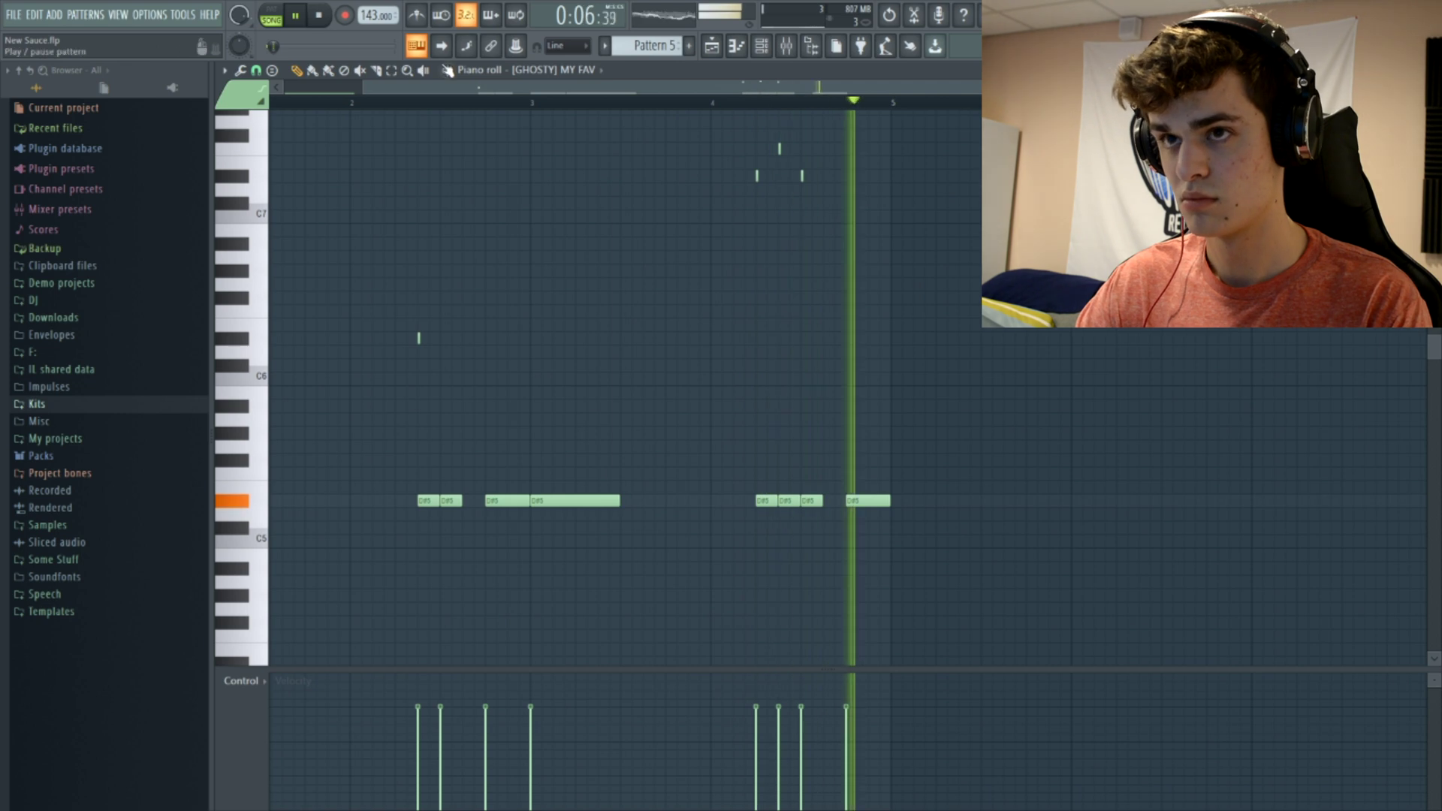
Lower bar 4's three slide notes by an octave to D#6, F6 and D#6 and play the bar back.
left_click(390, 70)
key("space")
left_click_drag(603, 239, 922, 111)
key("space")
key("p")
left_click(712, 103)
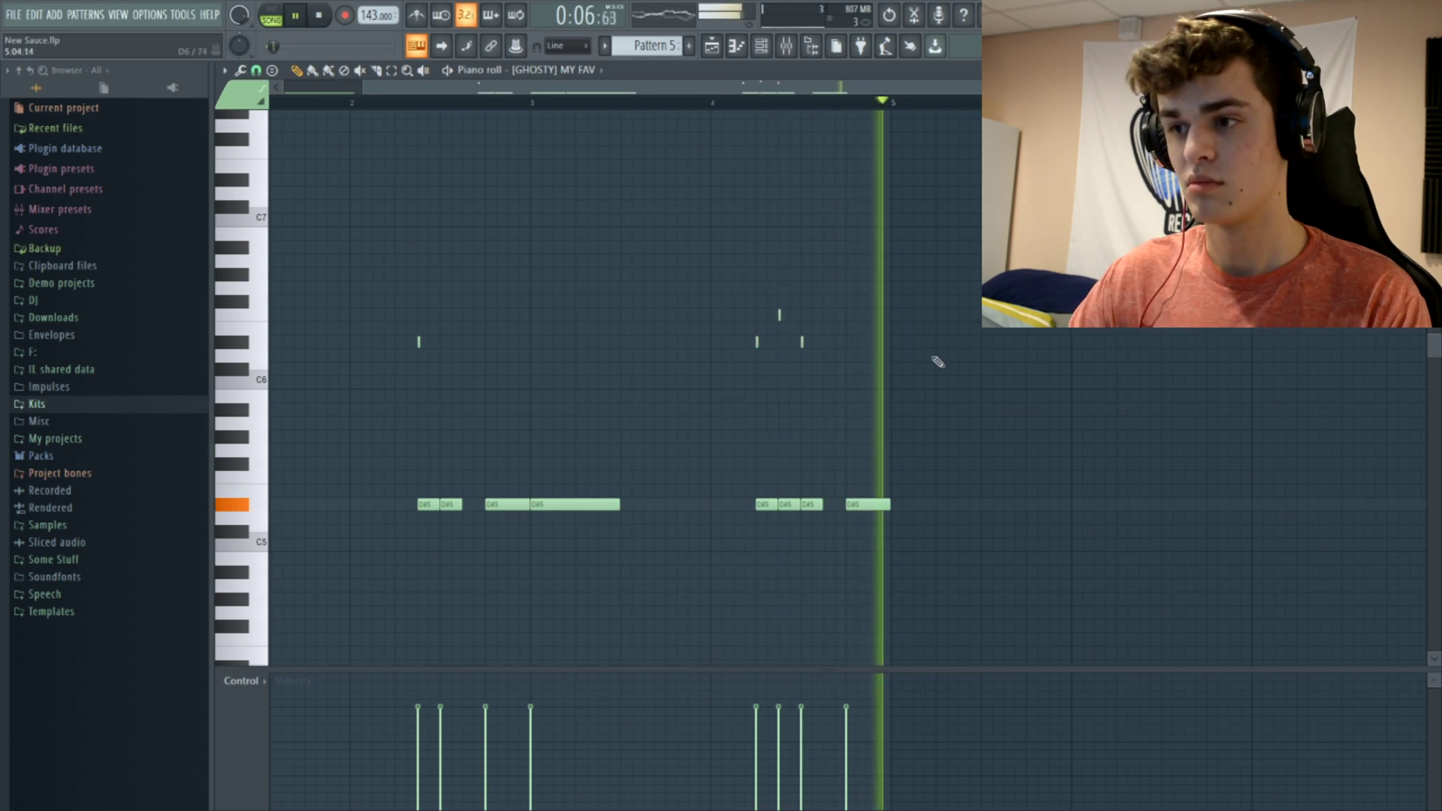
key("space")
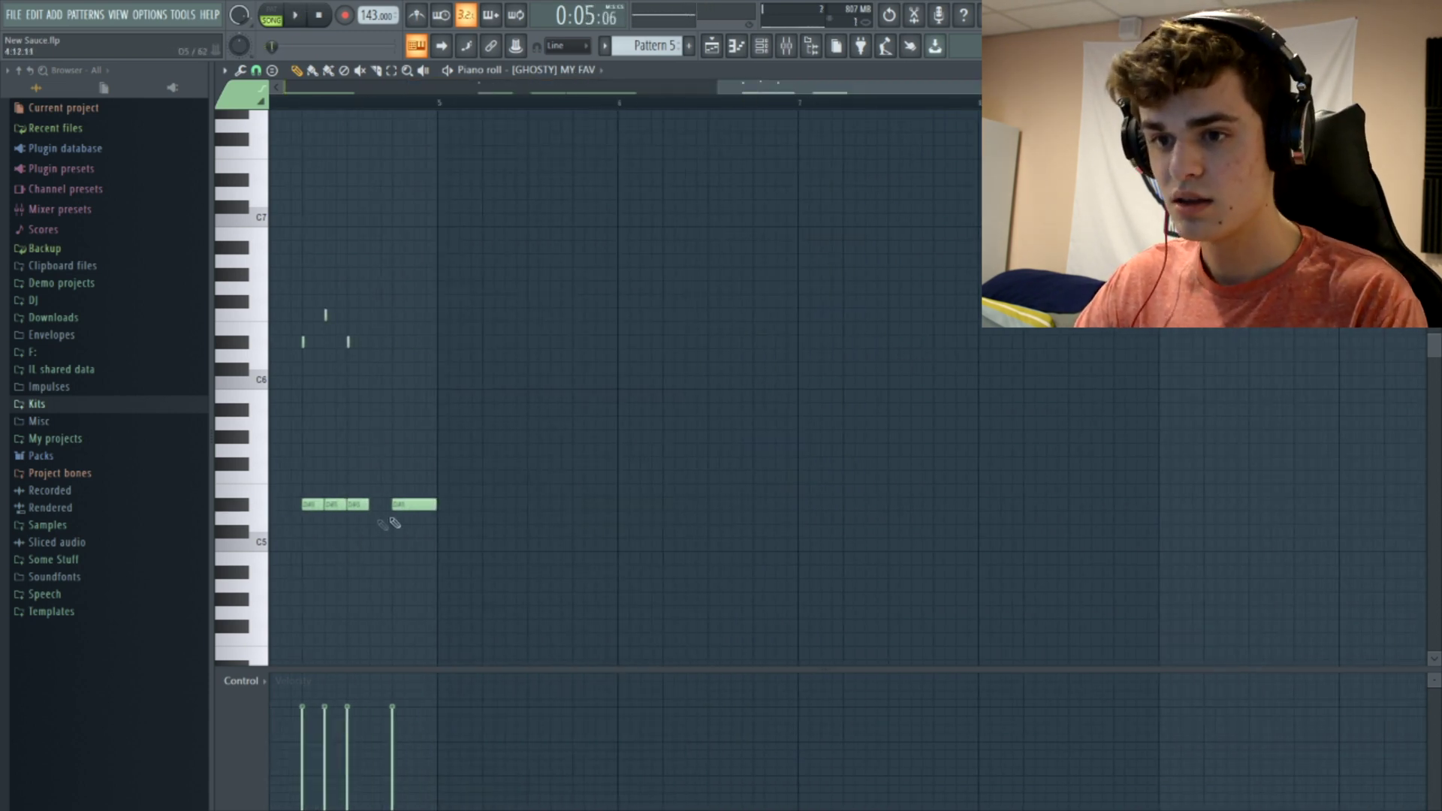
Add a half-bar A#4 note at the start of bar 5 and play the pattern back.
left_click(449, 410)
left_click_drag(421, 562, 447, 575)
right_click(458, 573)
left_click_drag(472, 403, 477, 568)
right_click(483, 571)
left_click(477, 572)
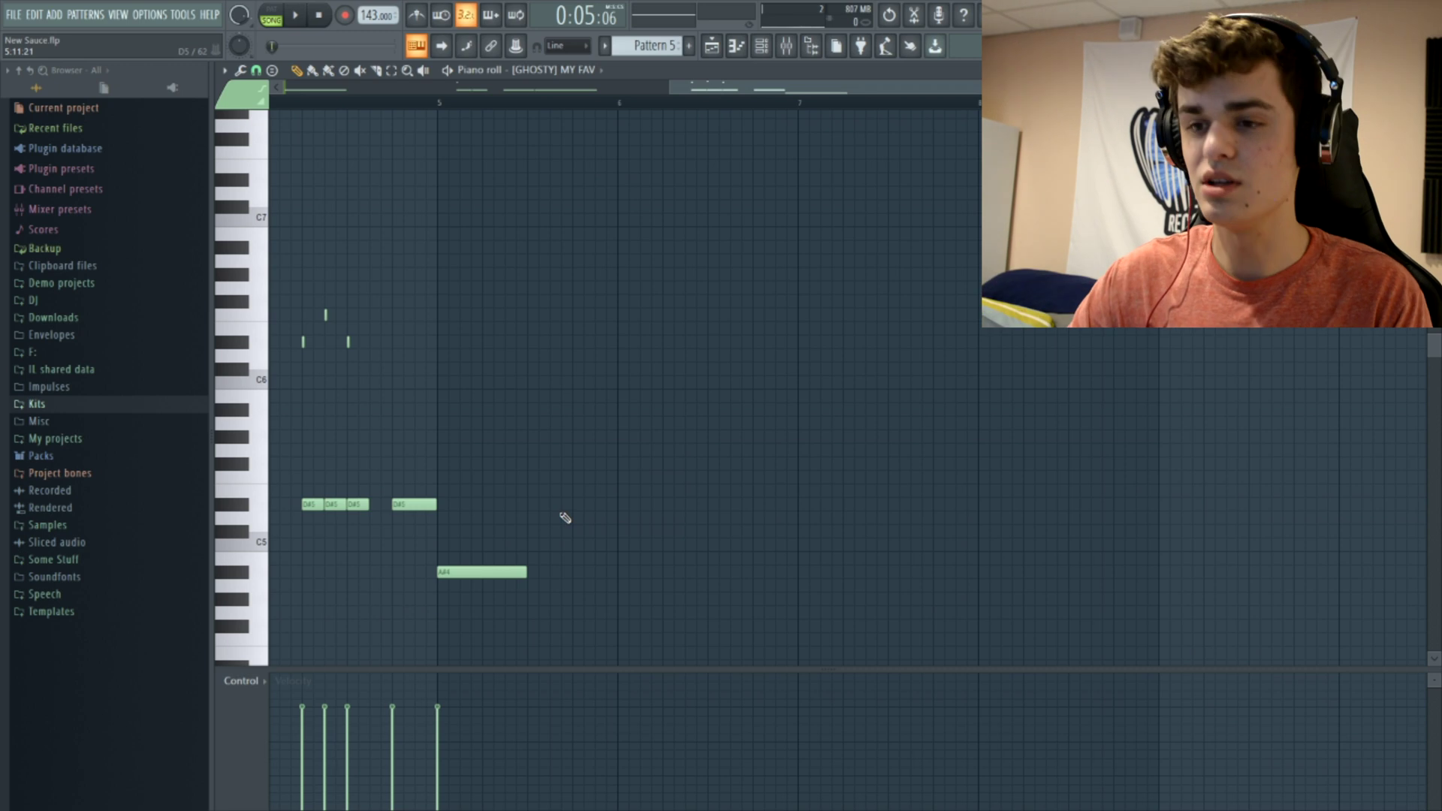
key("space")
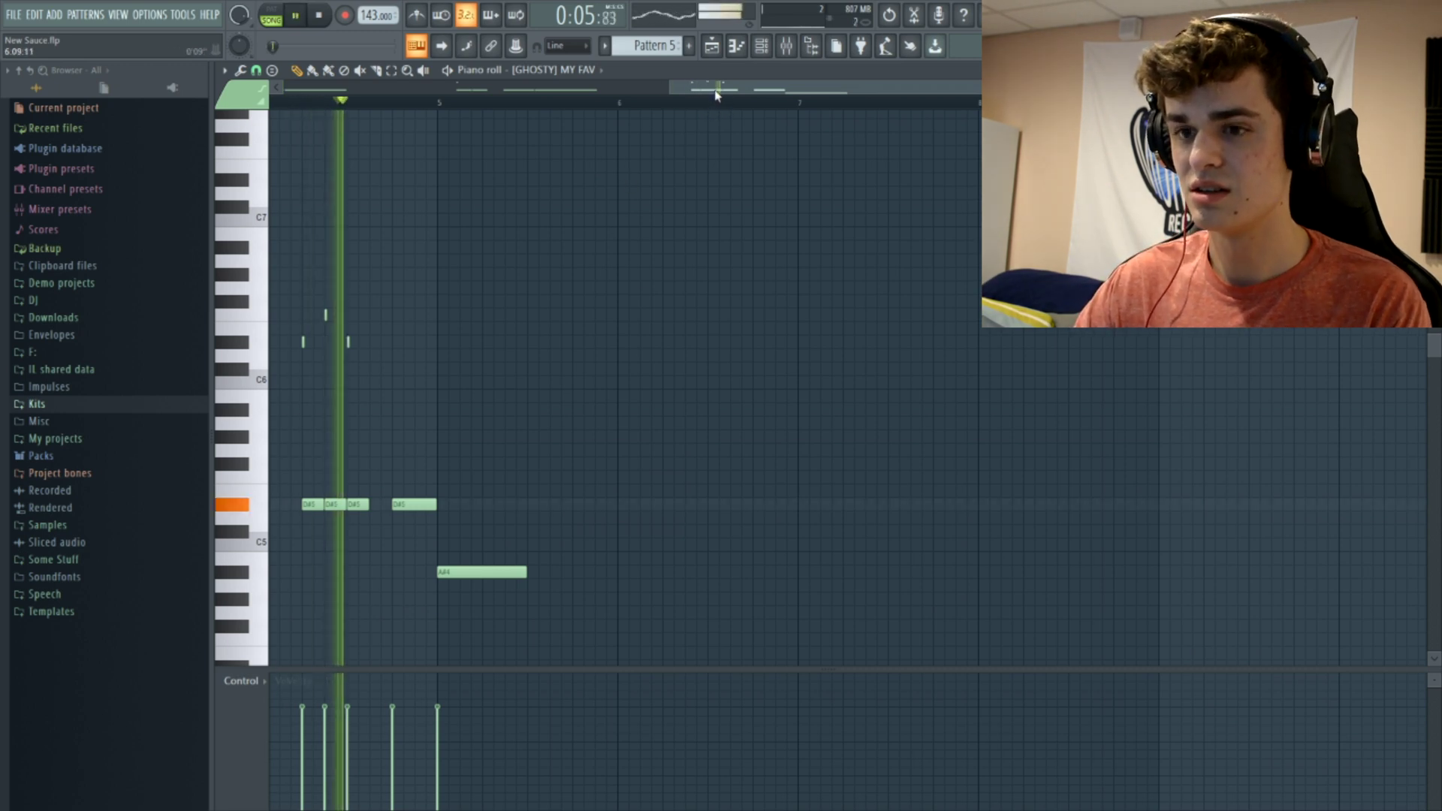
Add two-step A#4 notes on steps 7 and 9 of bar 6 and audition them.
left_click(784, 572)
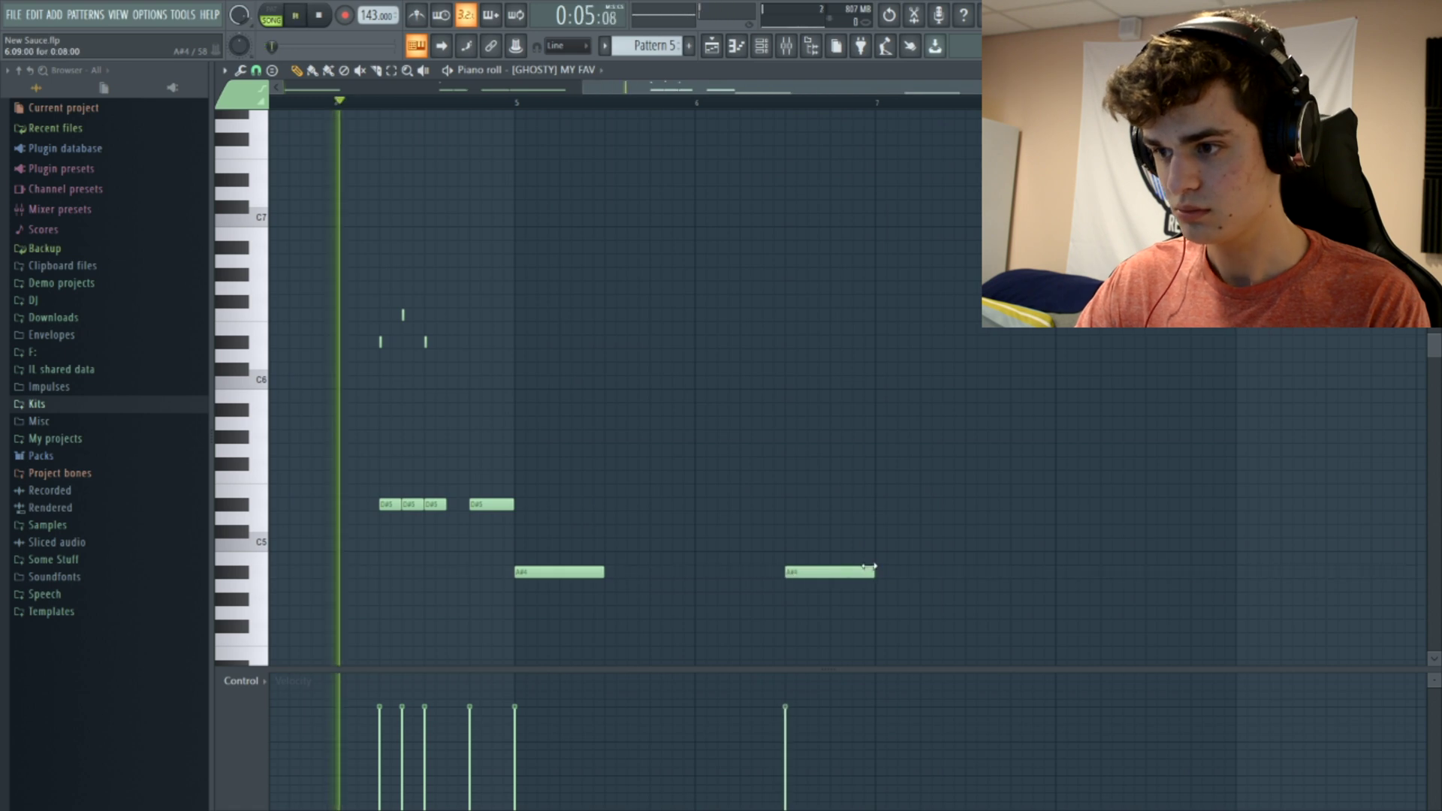
left_click_drag(874, 572, 807, 573)
left_click(763, 572)
key("space")
Add a two-step D#5 note on step 11 of bar 4 with a very short A#5 slide.
left_click(441, 502)
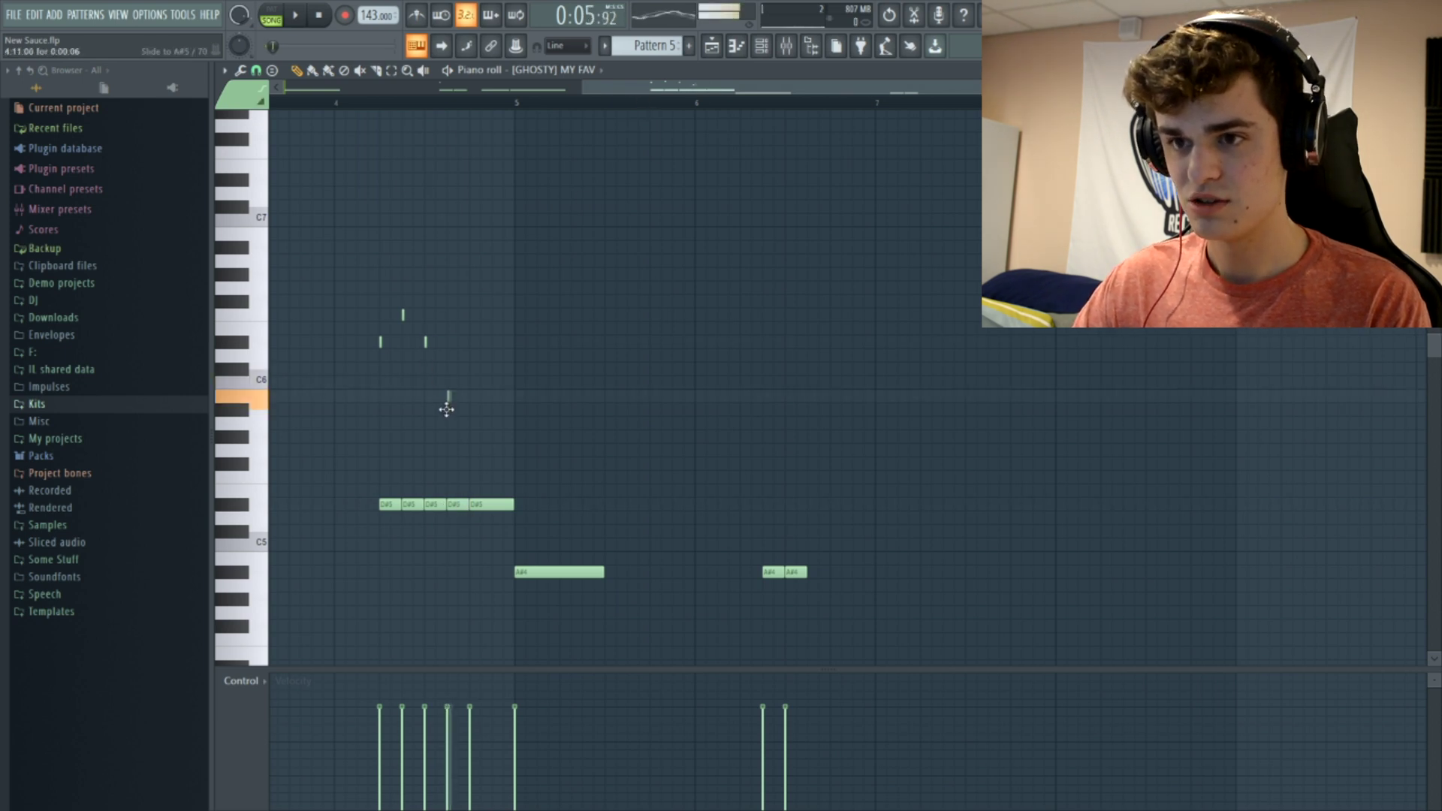
left_click_drag(452, 414, 448, 412)
key("space")
Play from bar 4 and add a four-step A#4 note on step 13 of bar 6.
left_click(374, 102)
left_click_drag(781, 88, 801, 88)
left_click(623, 572)
key("space")
left_click_drag(644, 574, 664, 575)
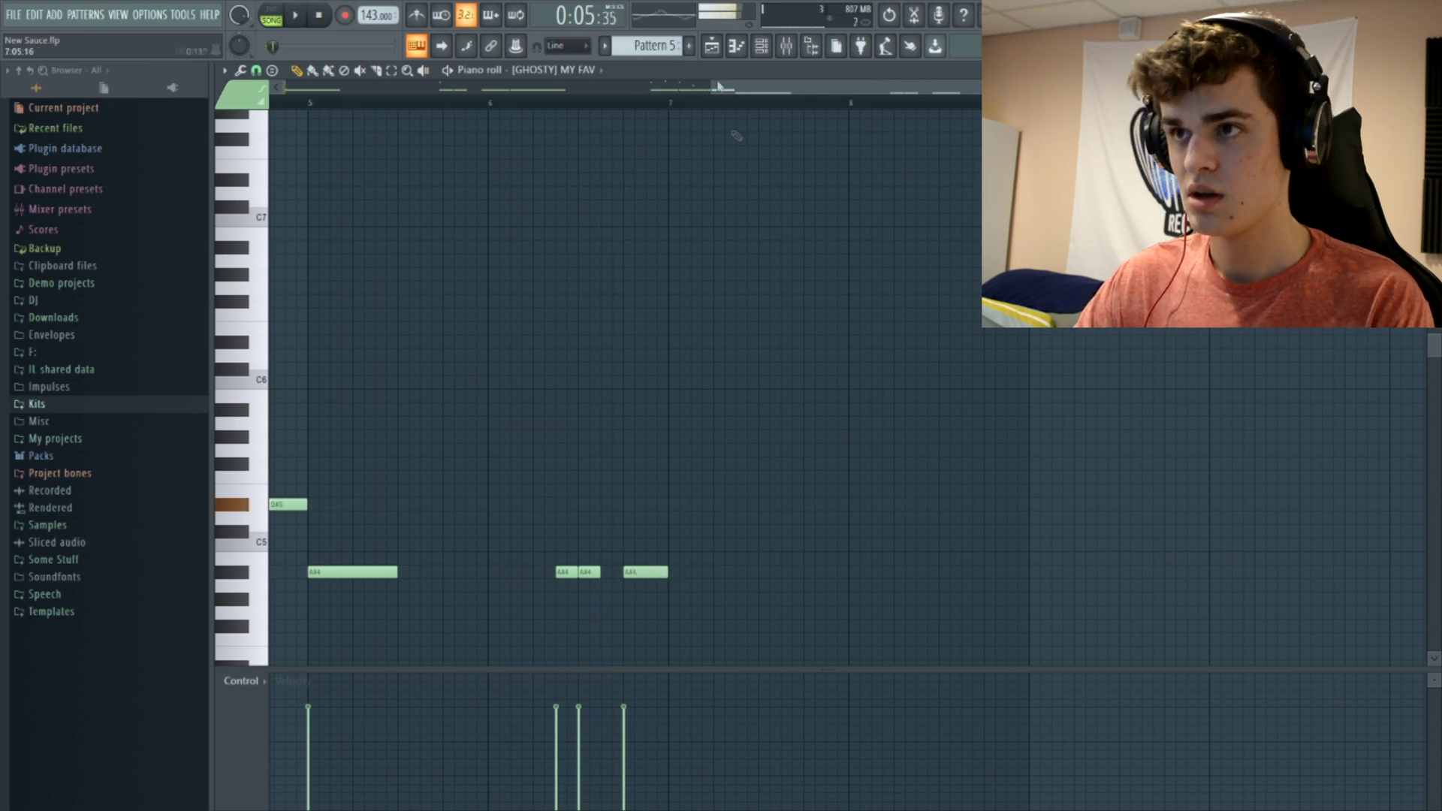
left_click_drag(727, 88, 692, 89)
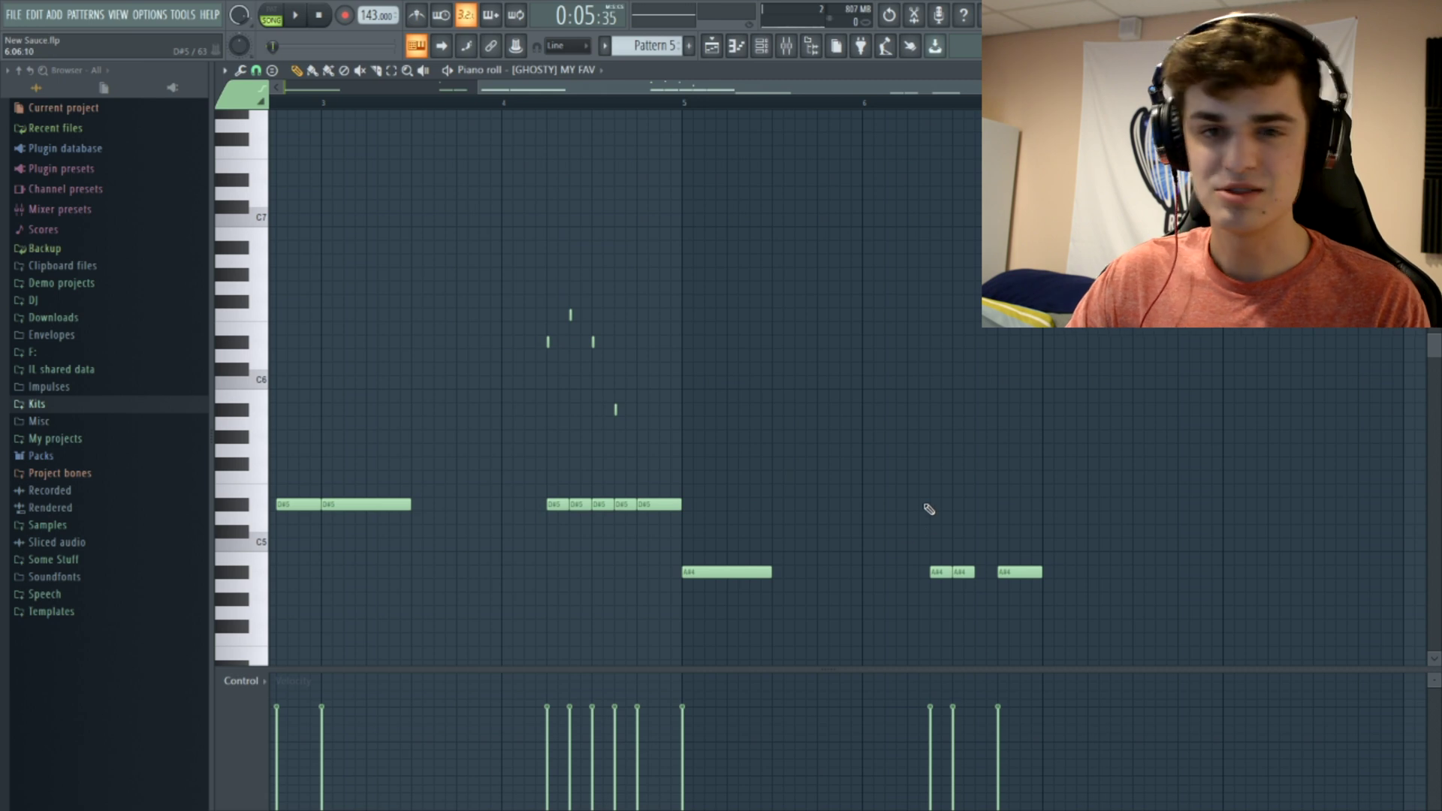
Add a short A#5 slide on step 7 of bar 6 and a half-bar A#4 note at the start of bar 7.
left_click_drag(937, 422, 947, 426)
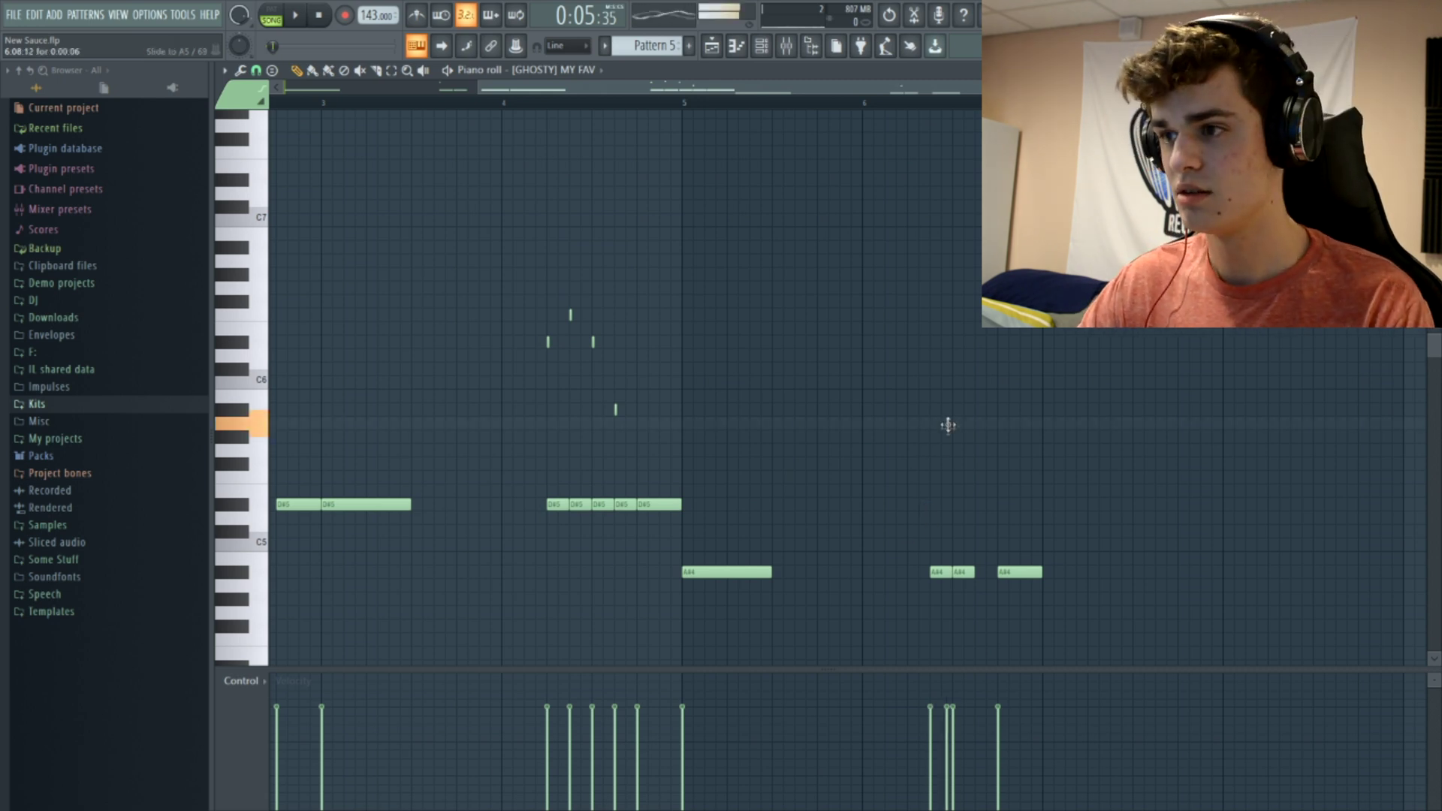
key("space")
left_click(897, 103)
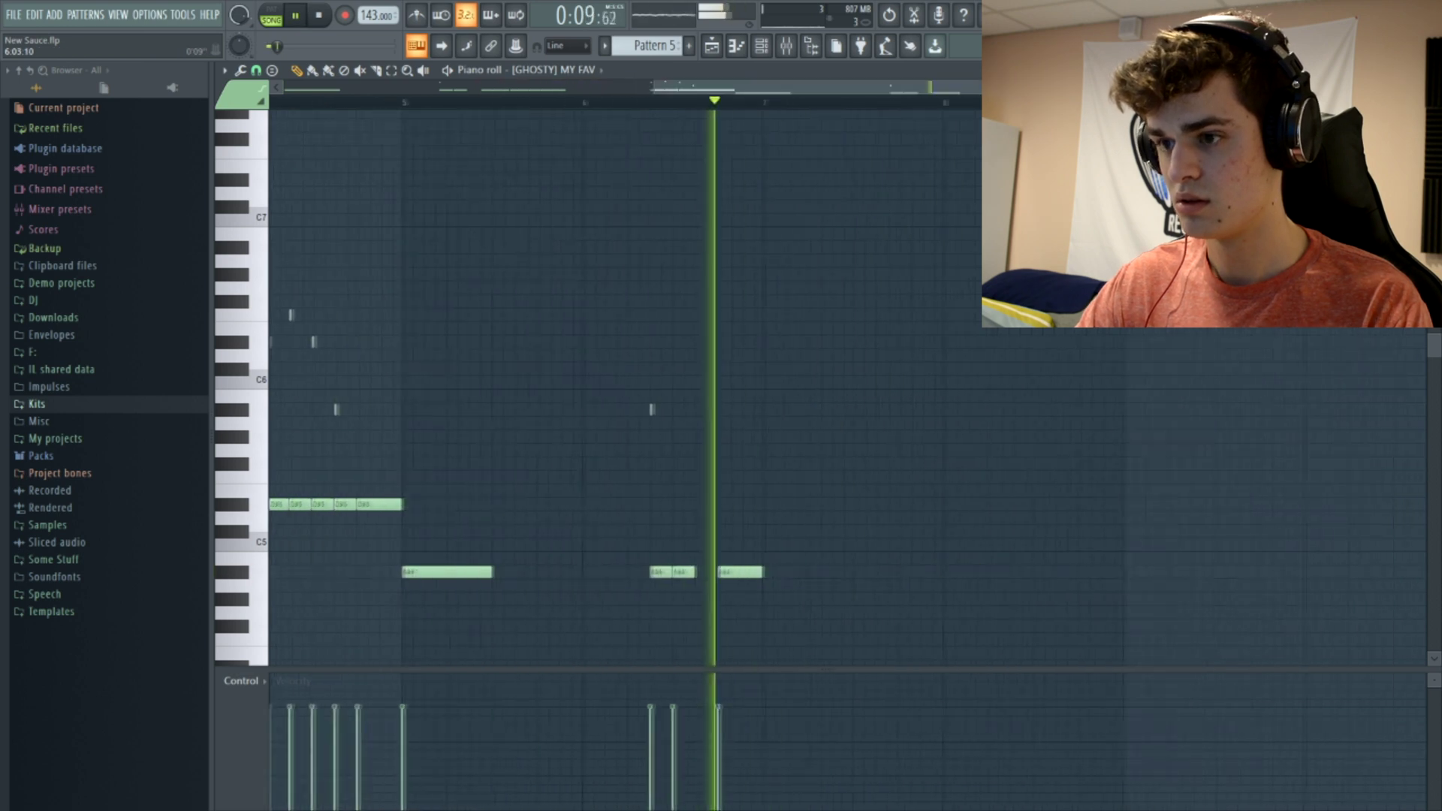
left_click_drag(784, 572, 761, 573)
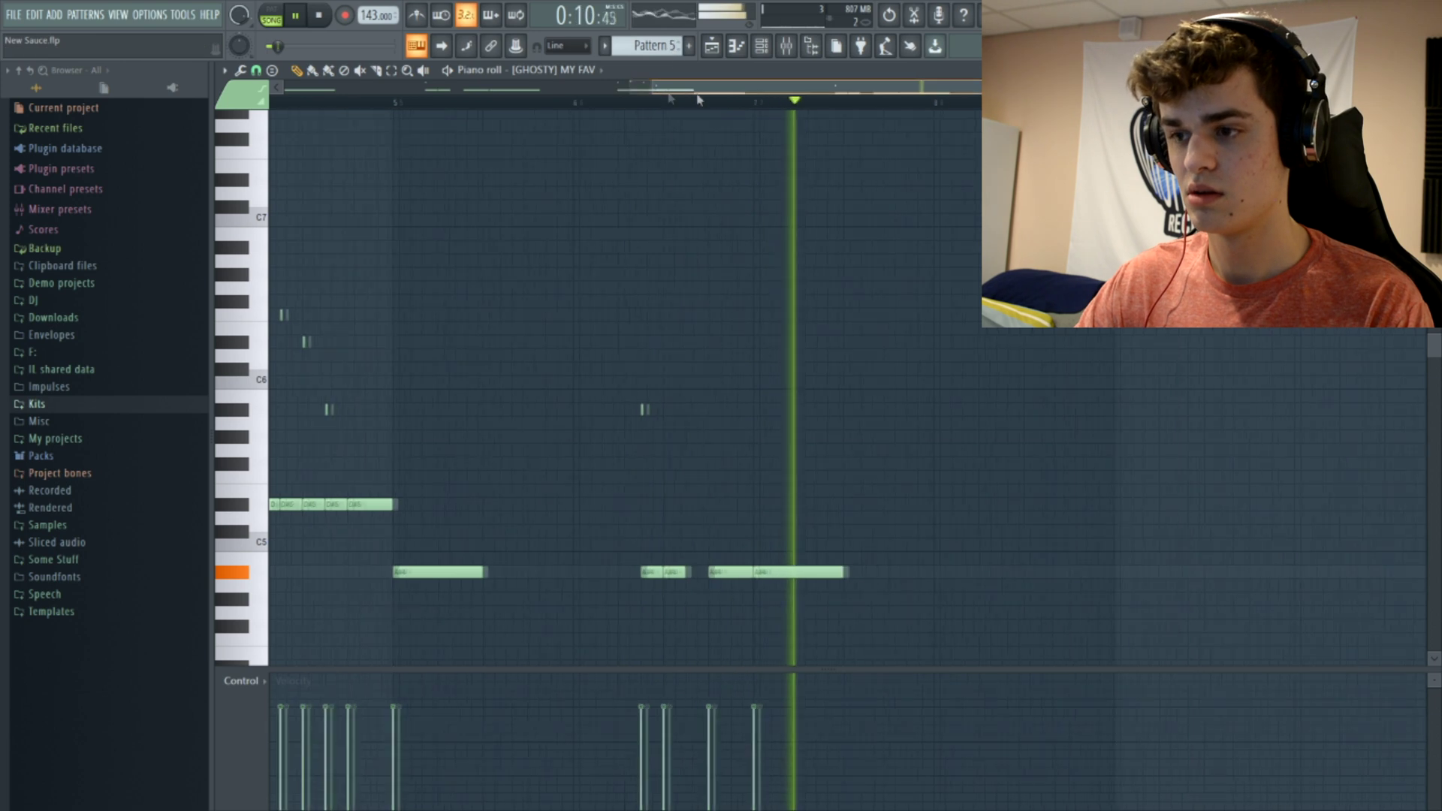
key("space")
Switch to the [GHOSTY] STATICC channel and add a two-step A#5 note at the start of bar 8.
left_click(558, 71)
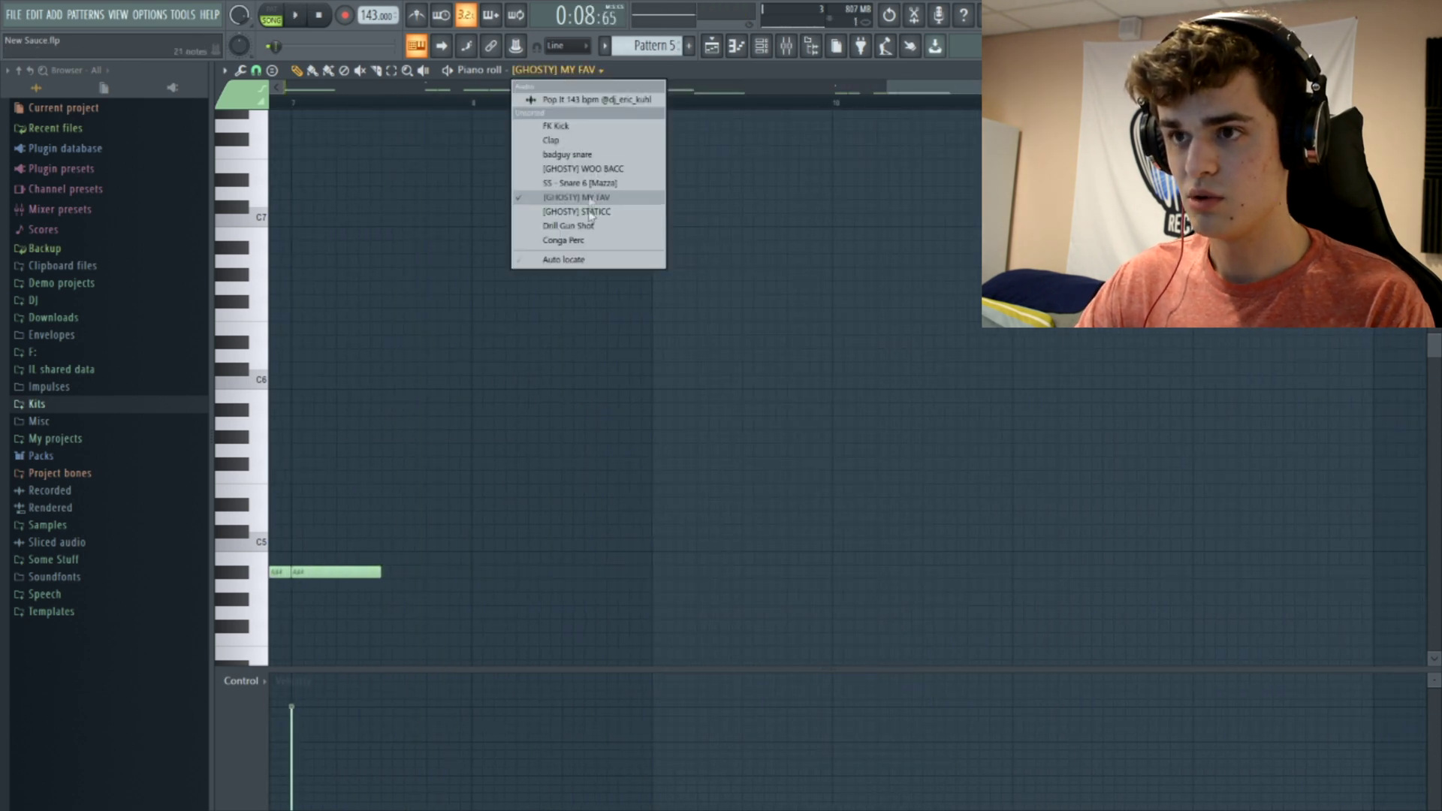
left_click(571, 211)
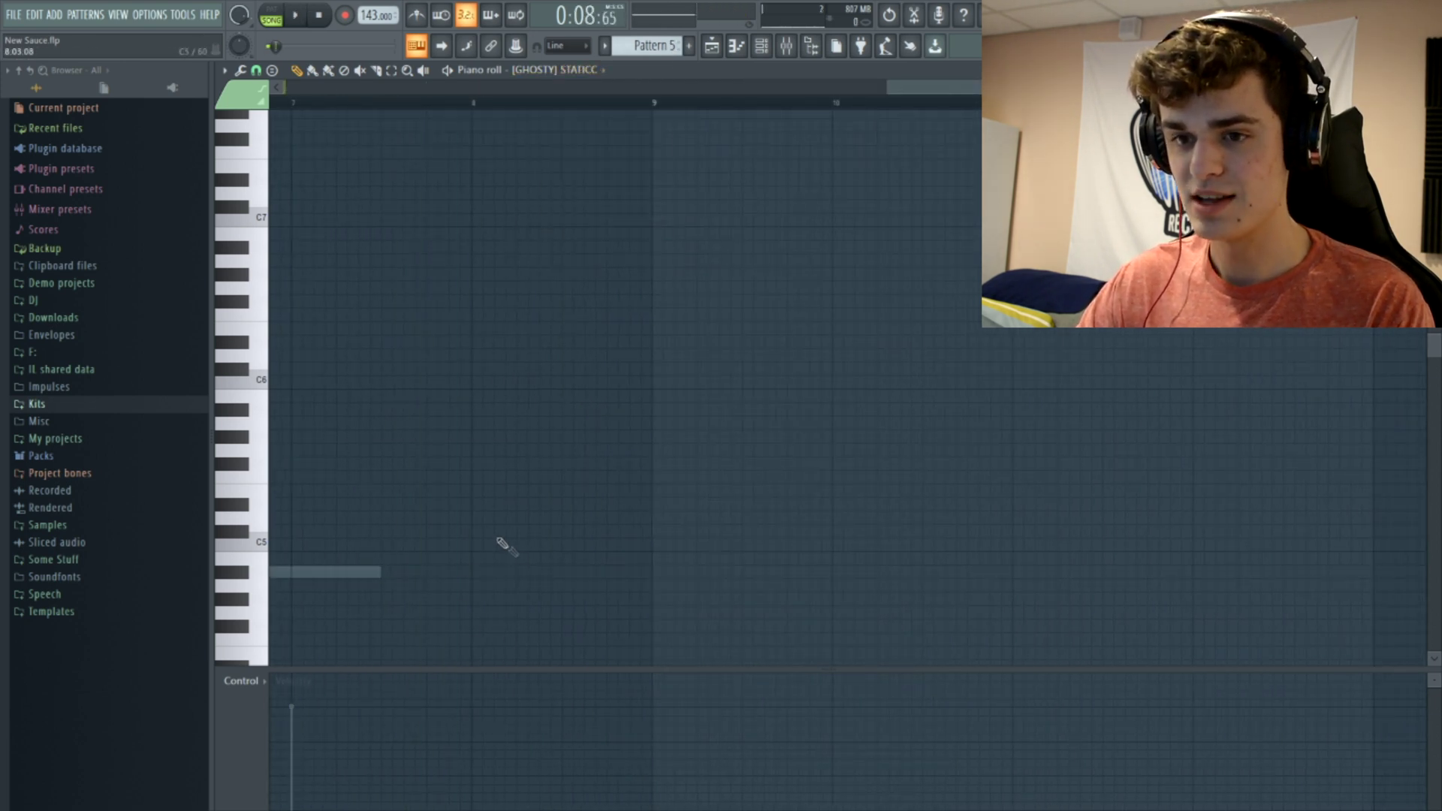
left_click_drag(498, 574, 495, 425)
key("space")
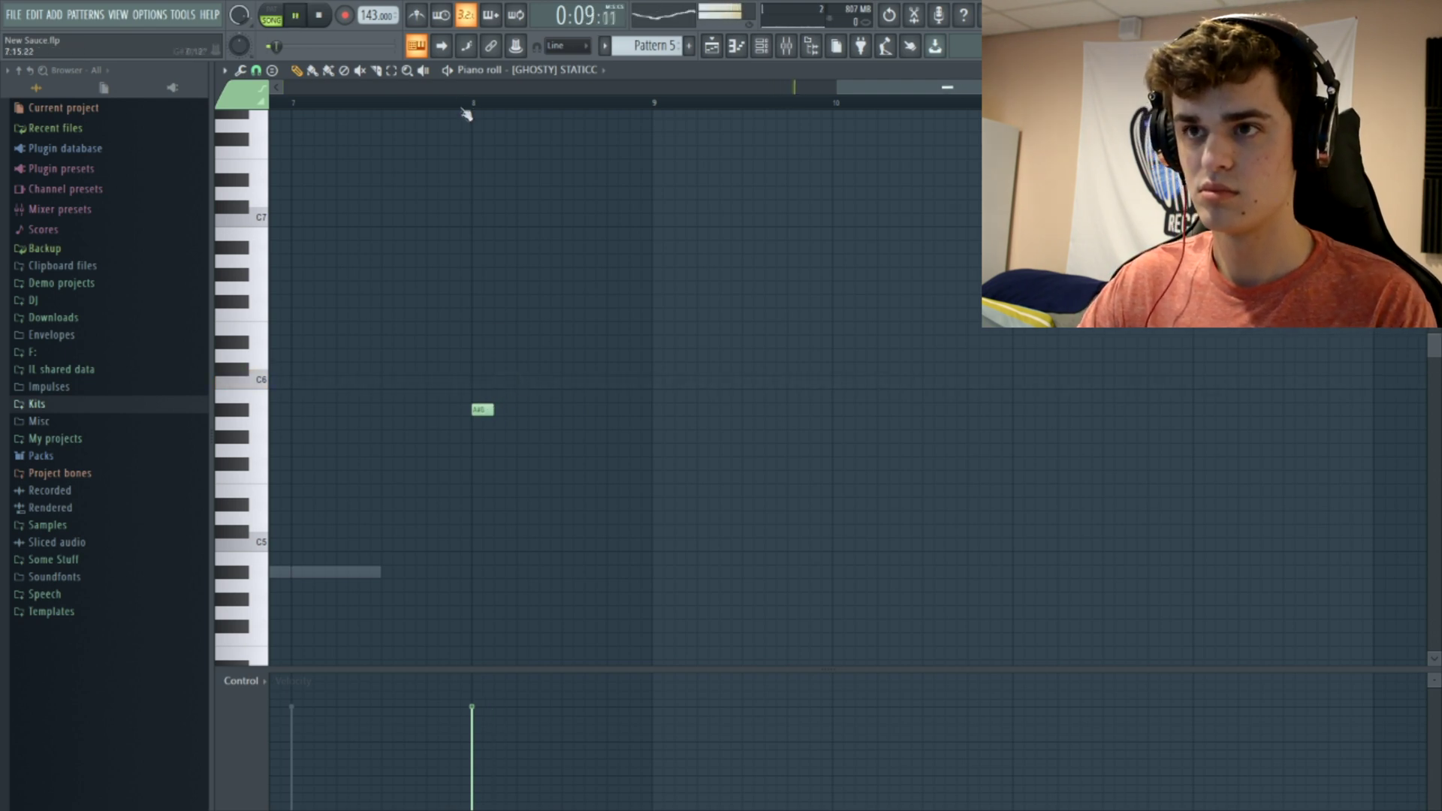
Continue bar 8 with a descending run of two-step notes F#6, F6, D#6, C#6 and C6 on steps 3 to 11.
left_click(499, 315)
key("space")
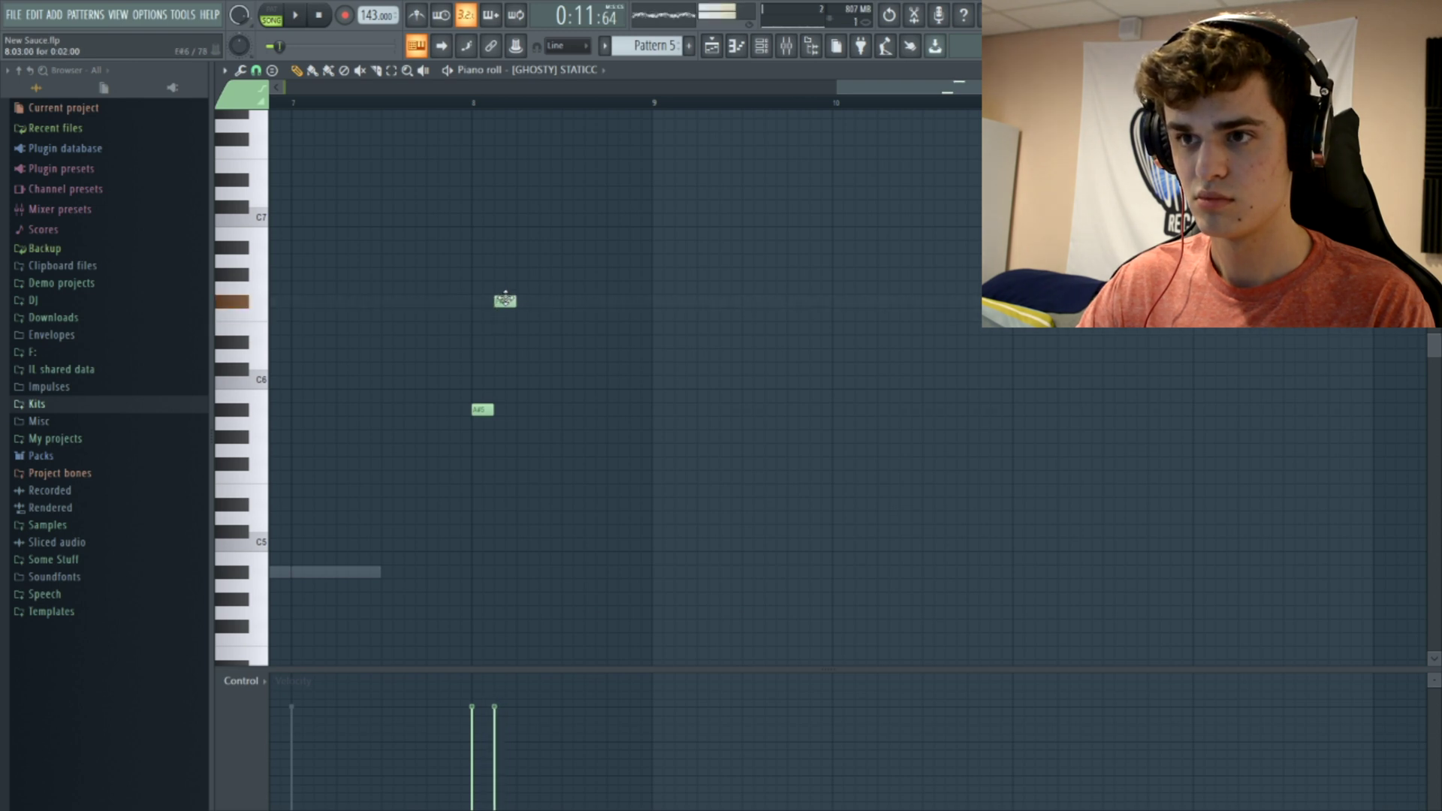
left_click(517, 316)
key("space")
key("space")
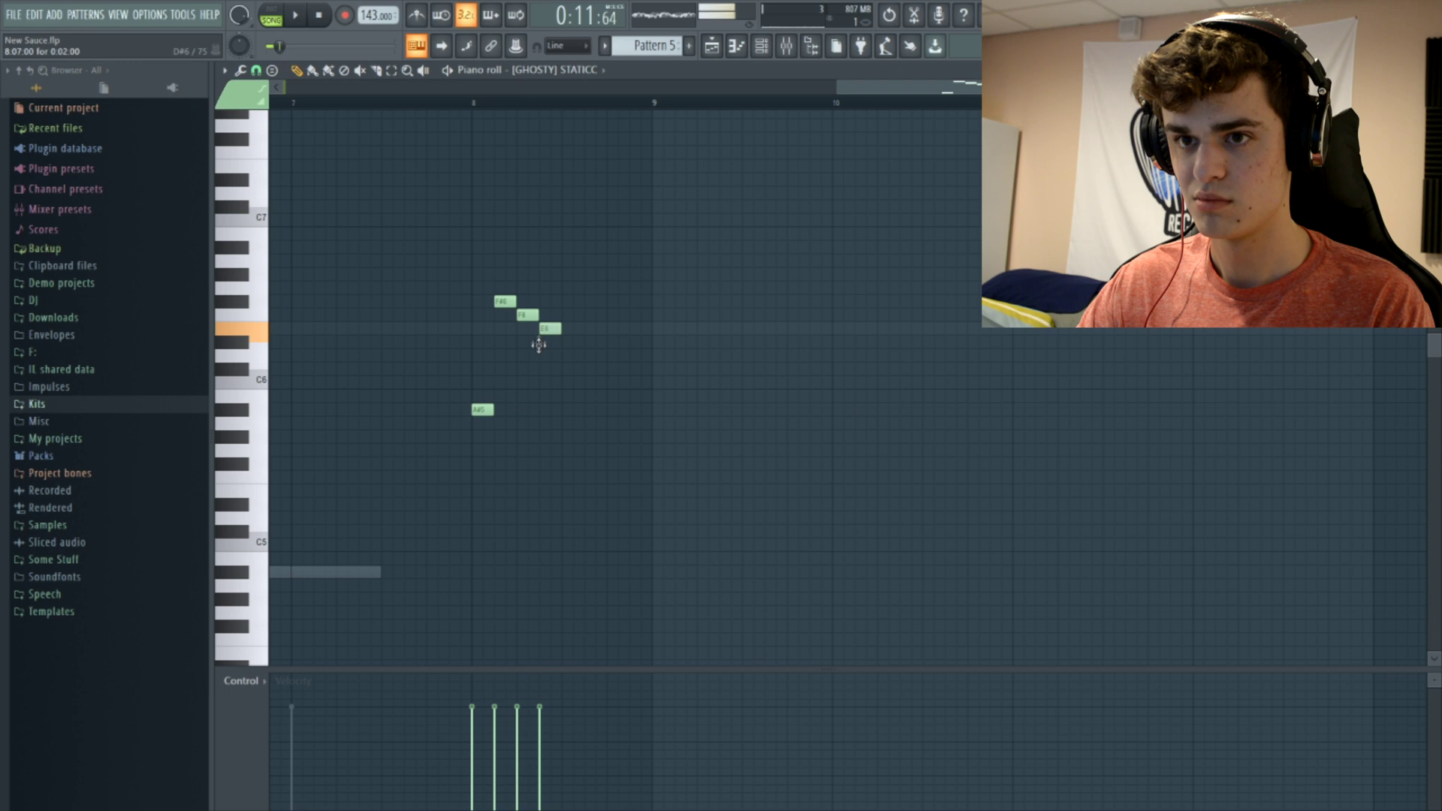
left_click(594, 382)
key("space")
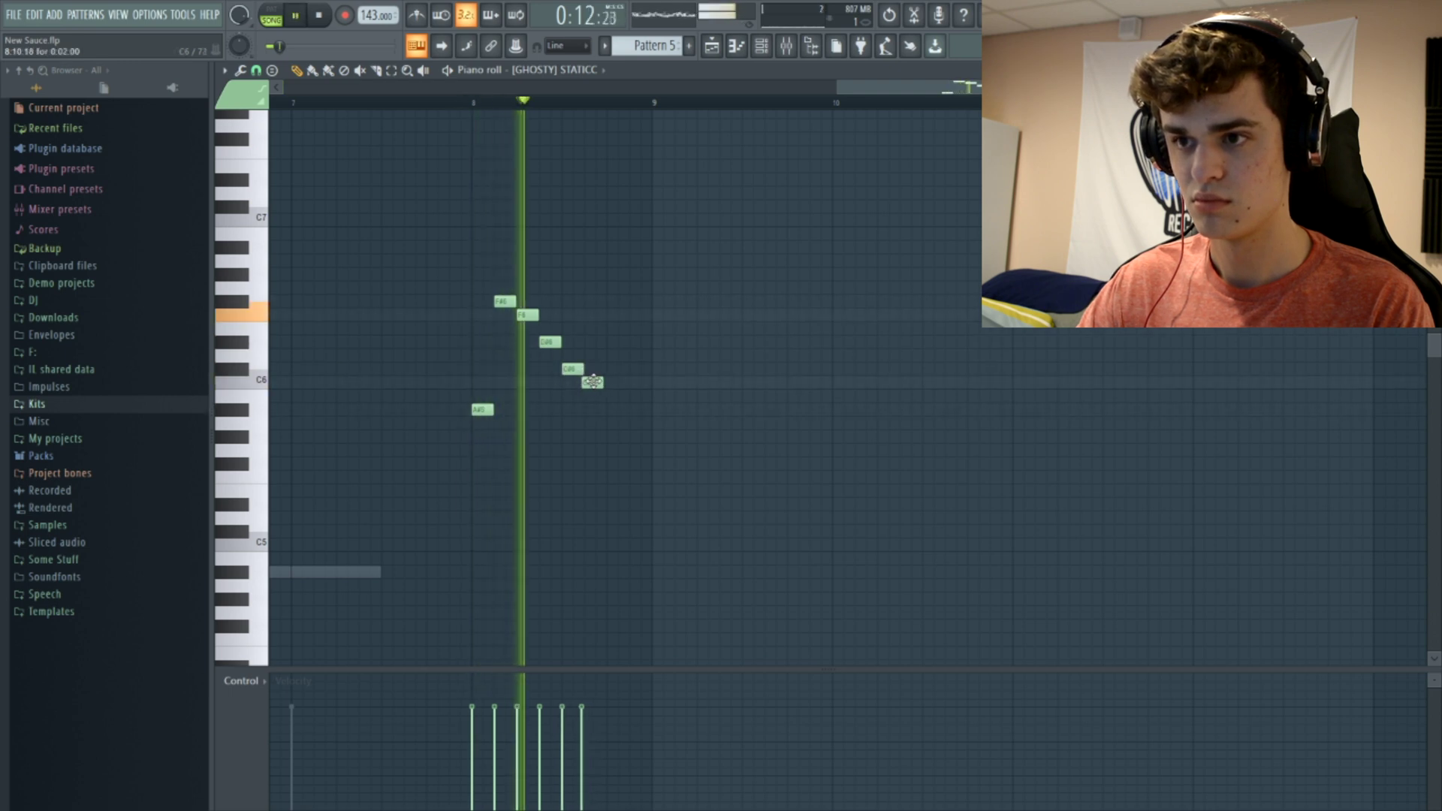
Finish the bar 8 run with two-step A#5 and F#5 notes on steps 13 and 15 and play it back.
key("space")
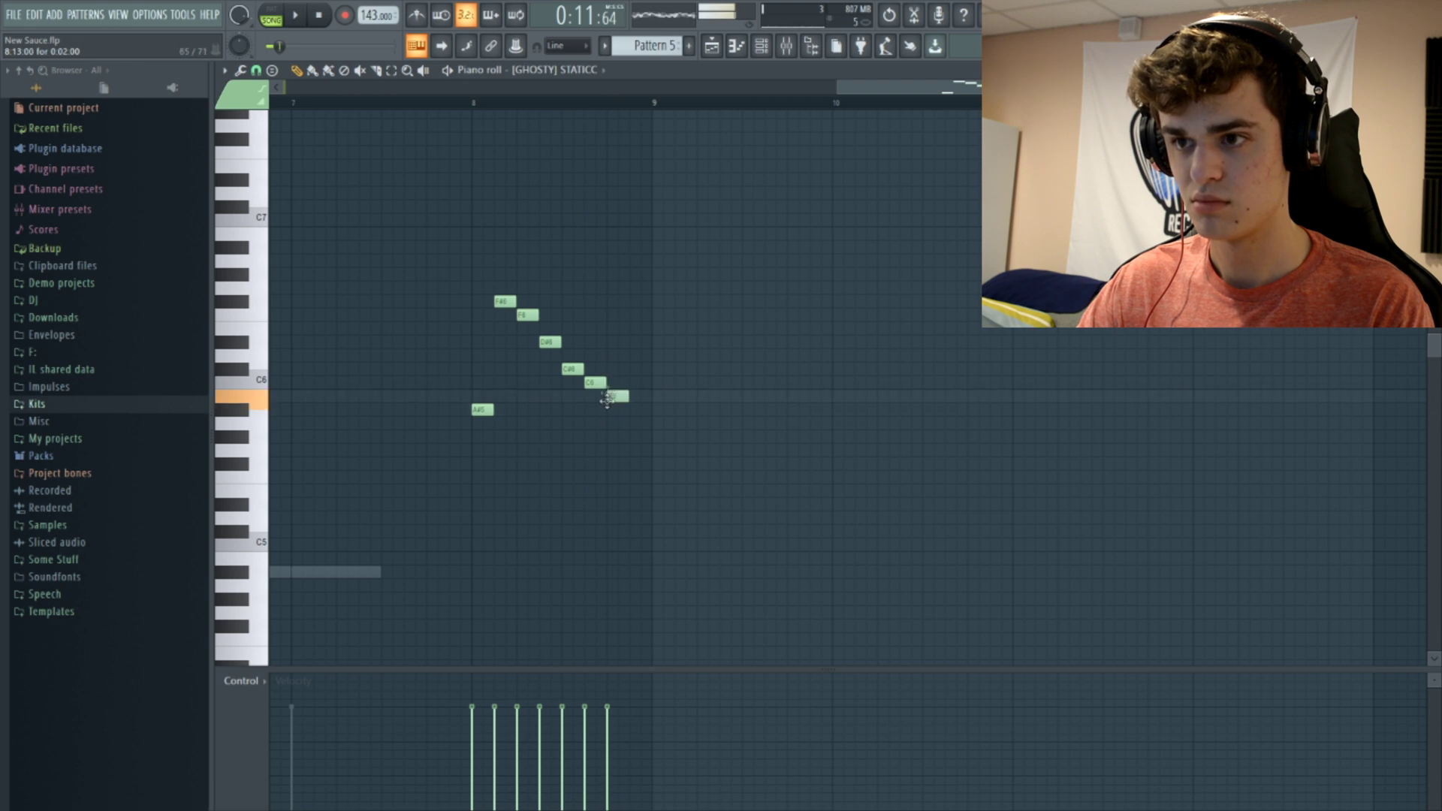
left_click_drag(633, 414, 629, 471)
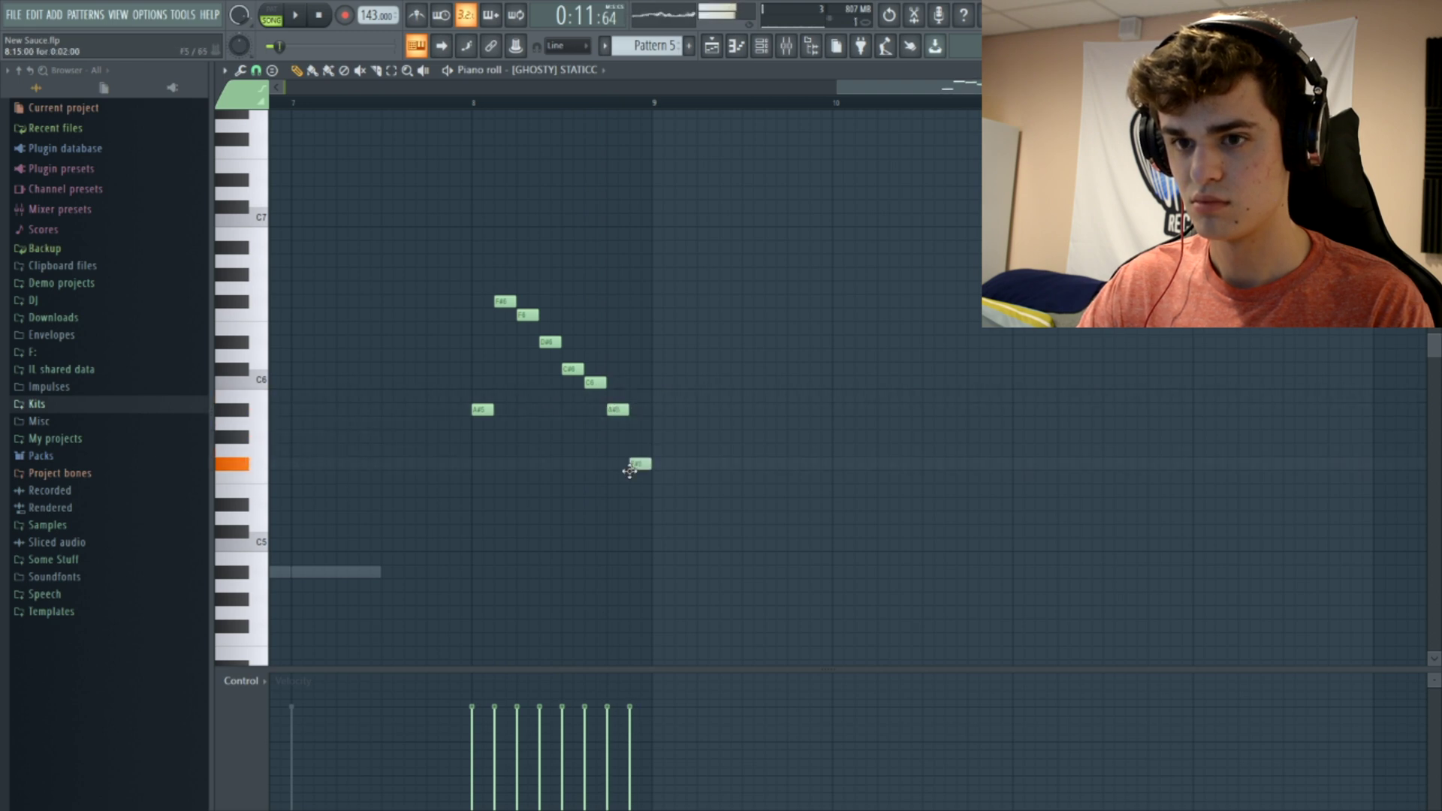
key("space")
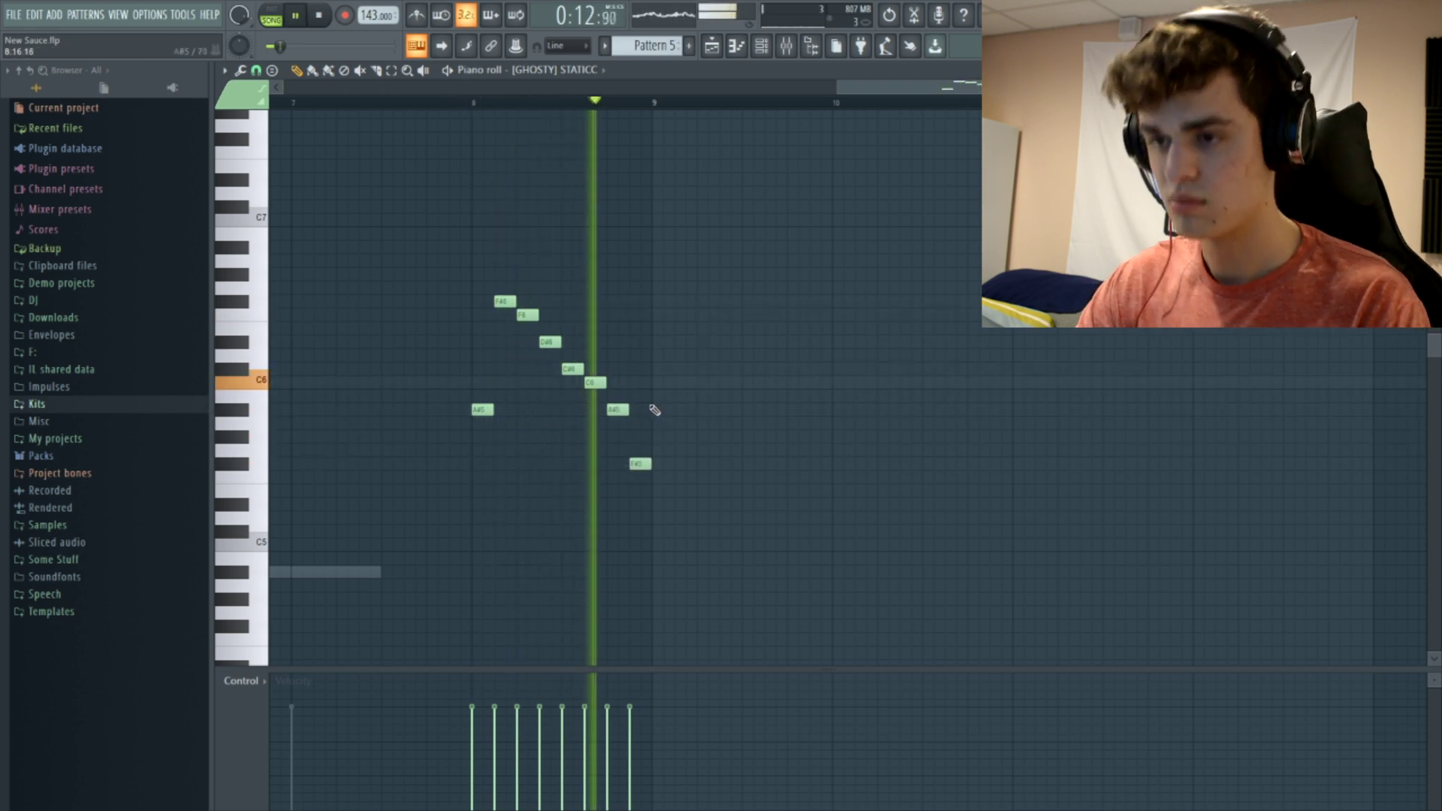
key("space")
key("space")
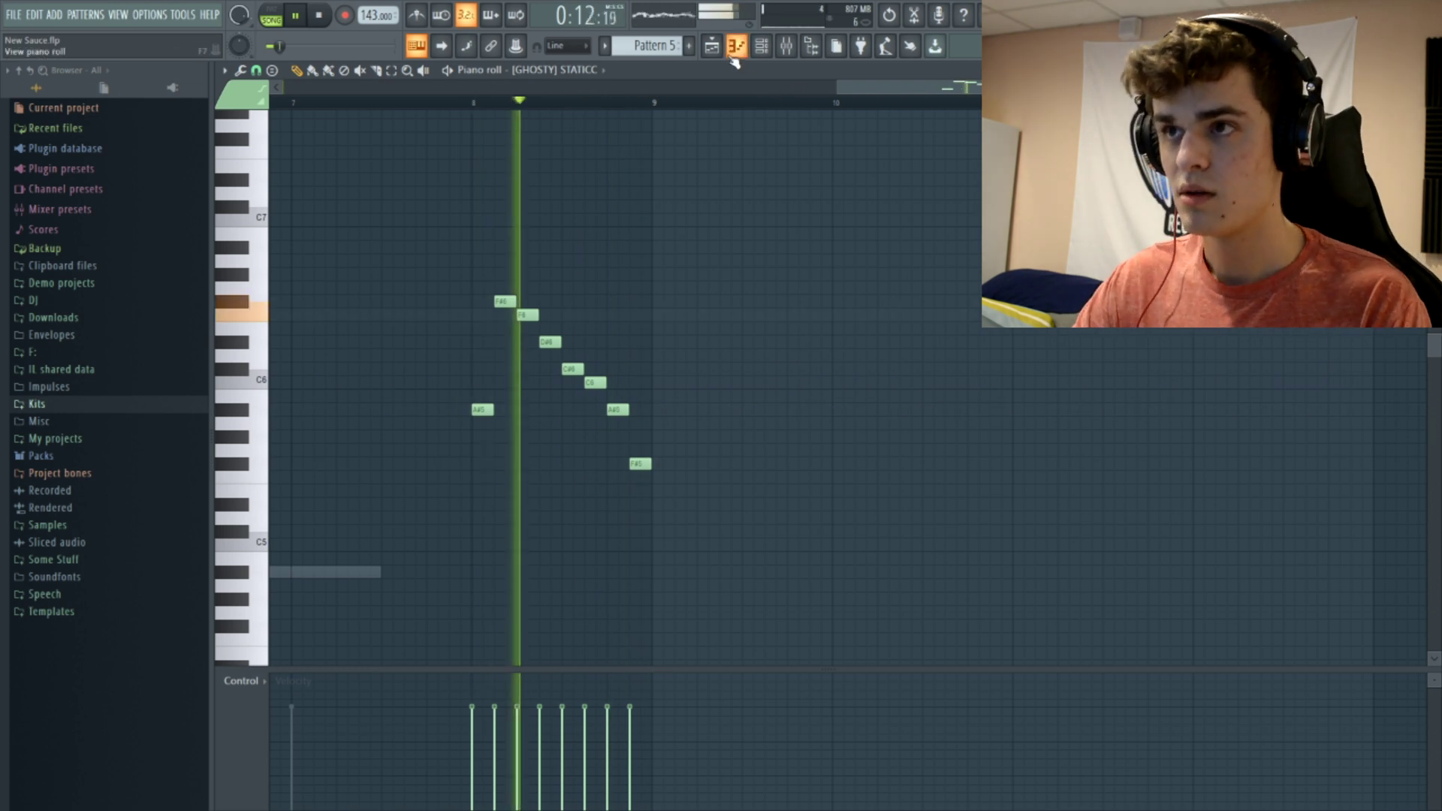
Loop bars 1 to 8 in the playlist and listen to the whole arrangement.
left_click(711, 46)
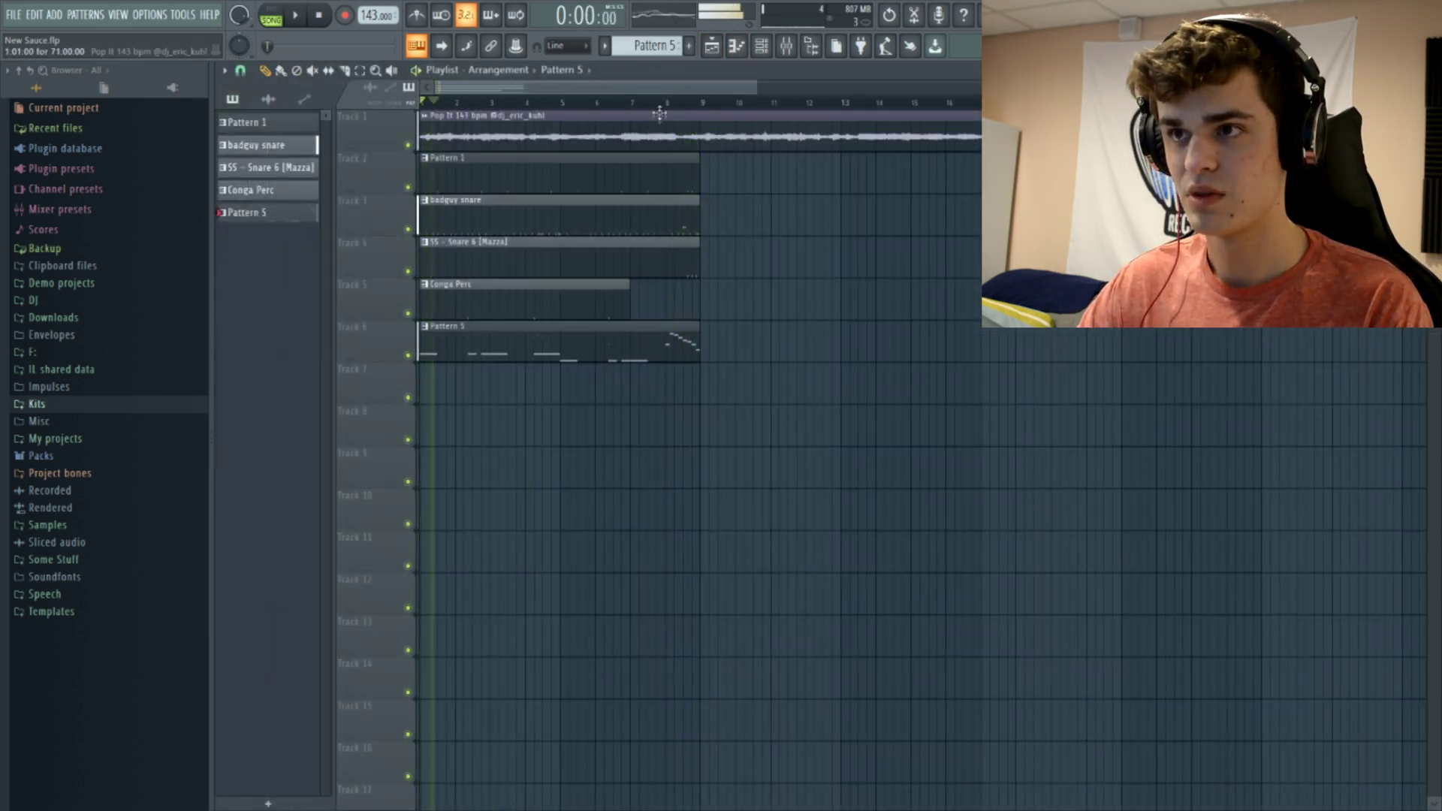
key("space")
left_click_drag(703, 103, 421, 103)
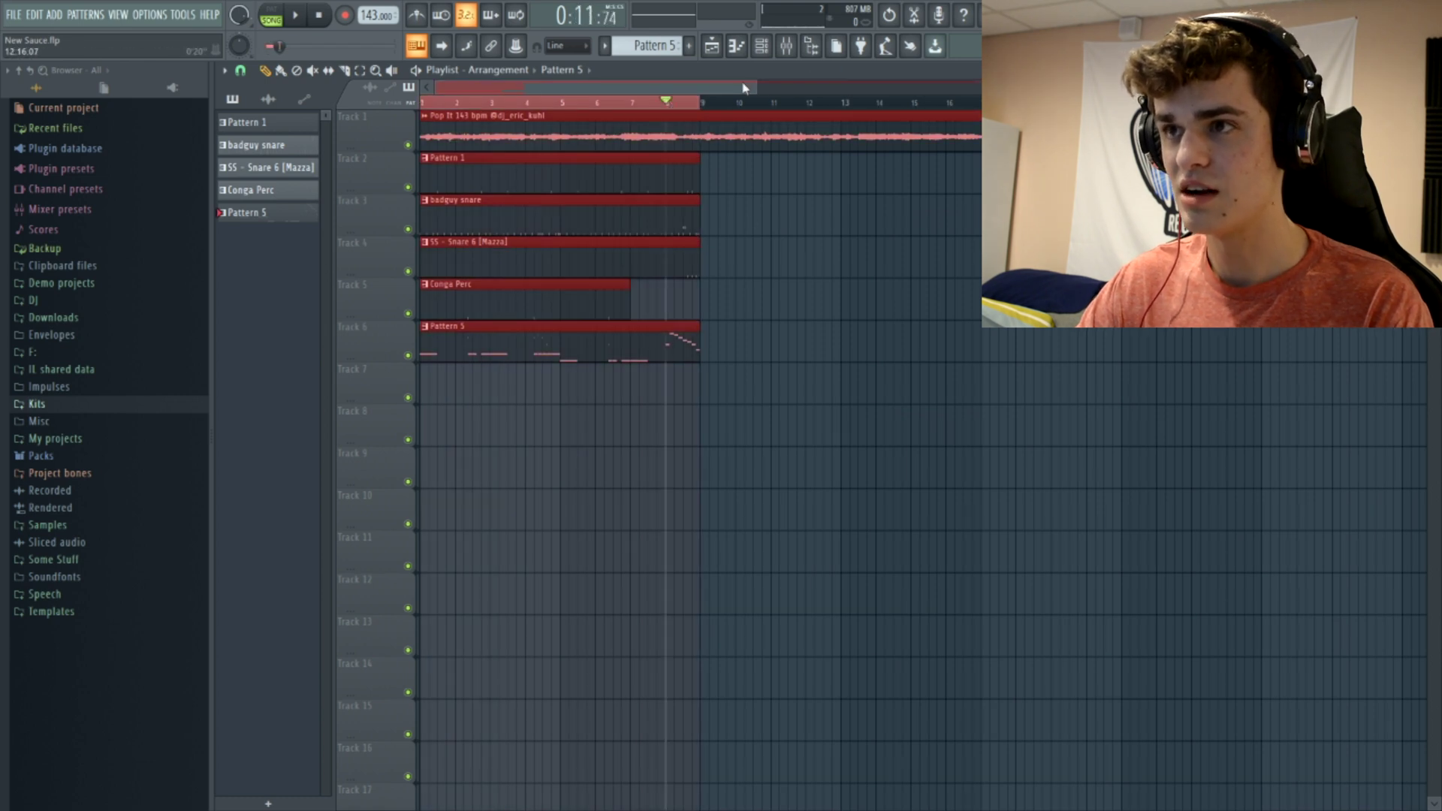
key("space")
left_click_drag(756, 87, 512, 94)
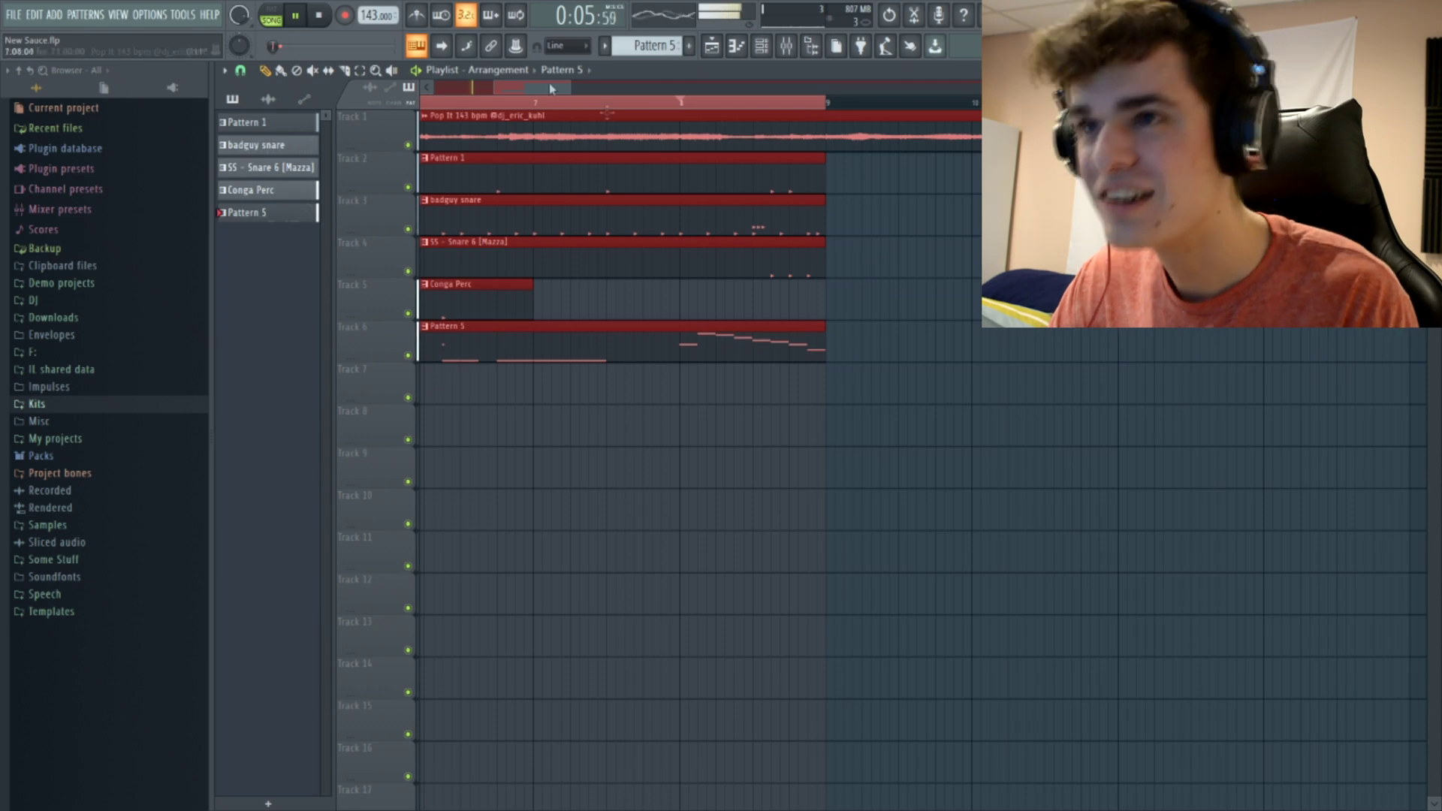
scroll(510, 96, "down", 3)
left_click(676, 509)
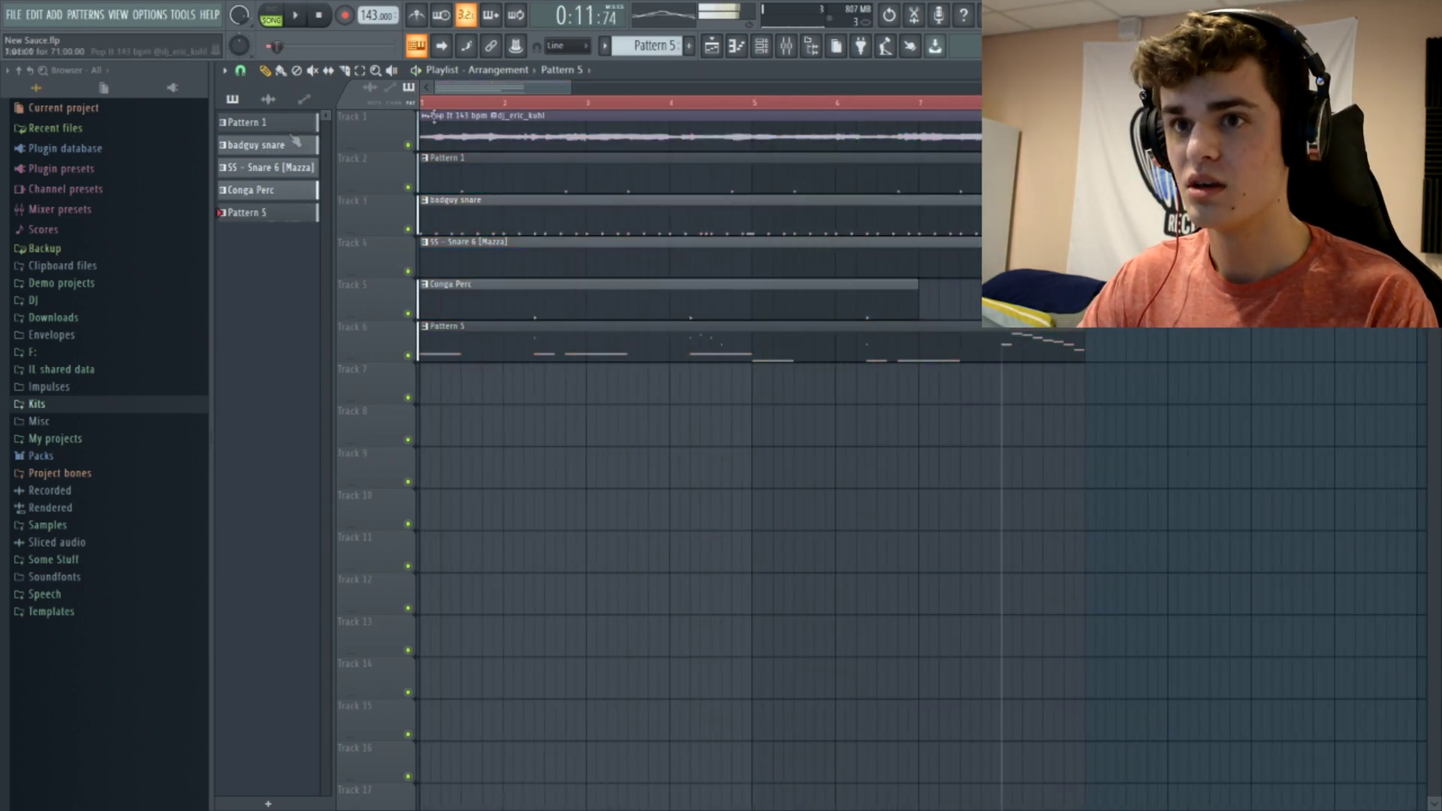
key("space")
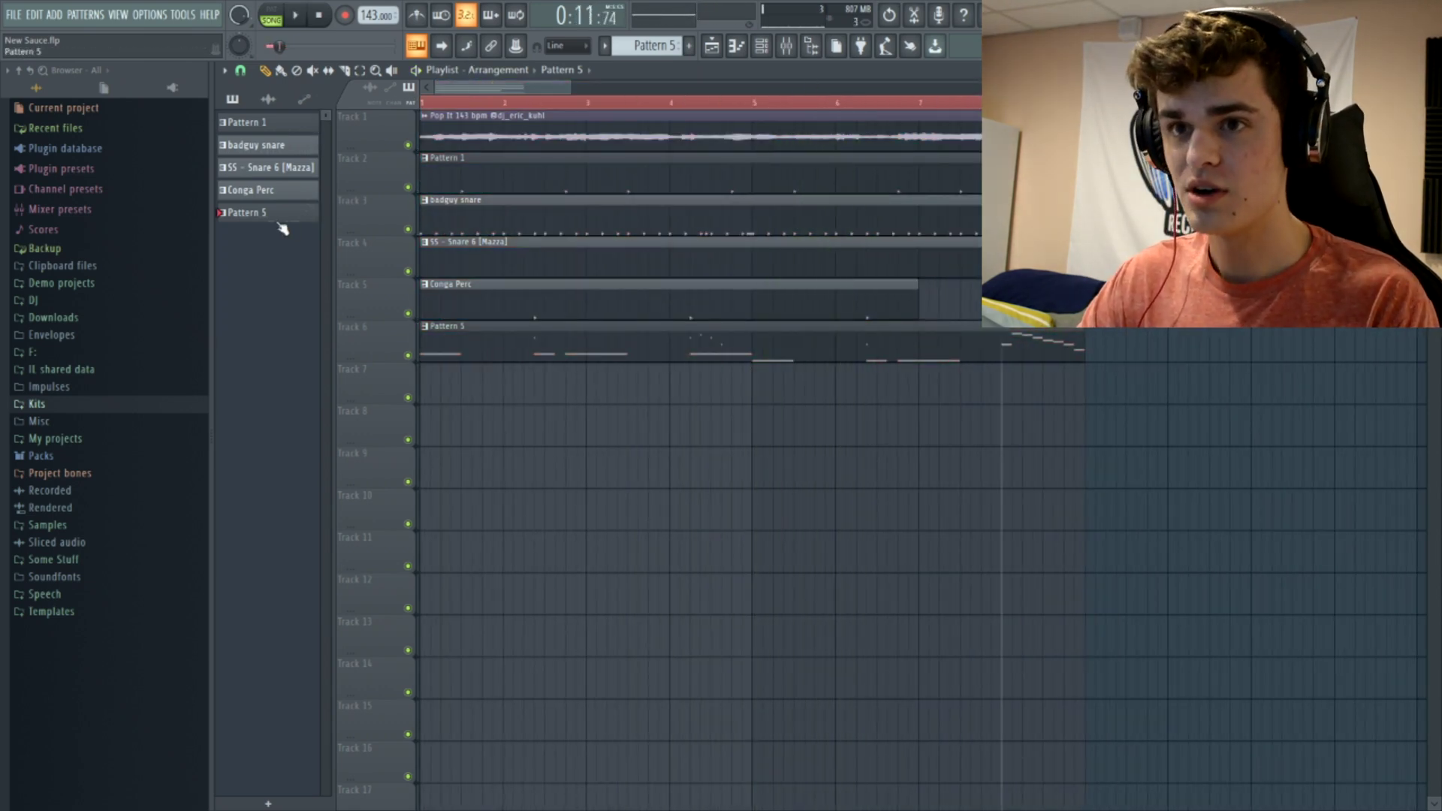
Clone Pattern 5 and open the [GHOSTY] MY FAV notes in the piano roll.
right_click(274, 213)
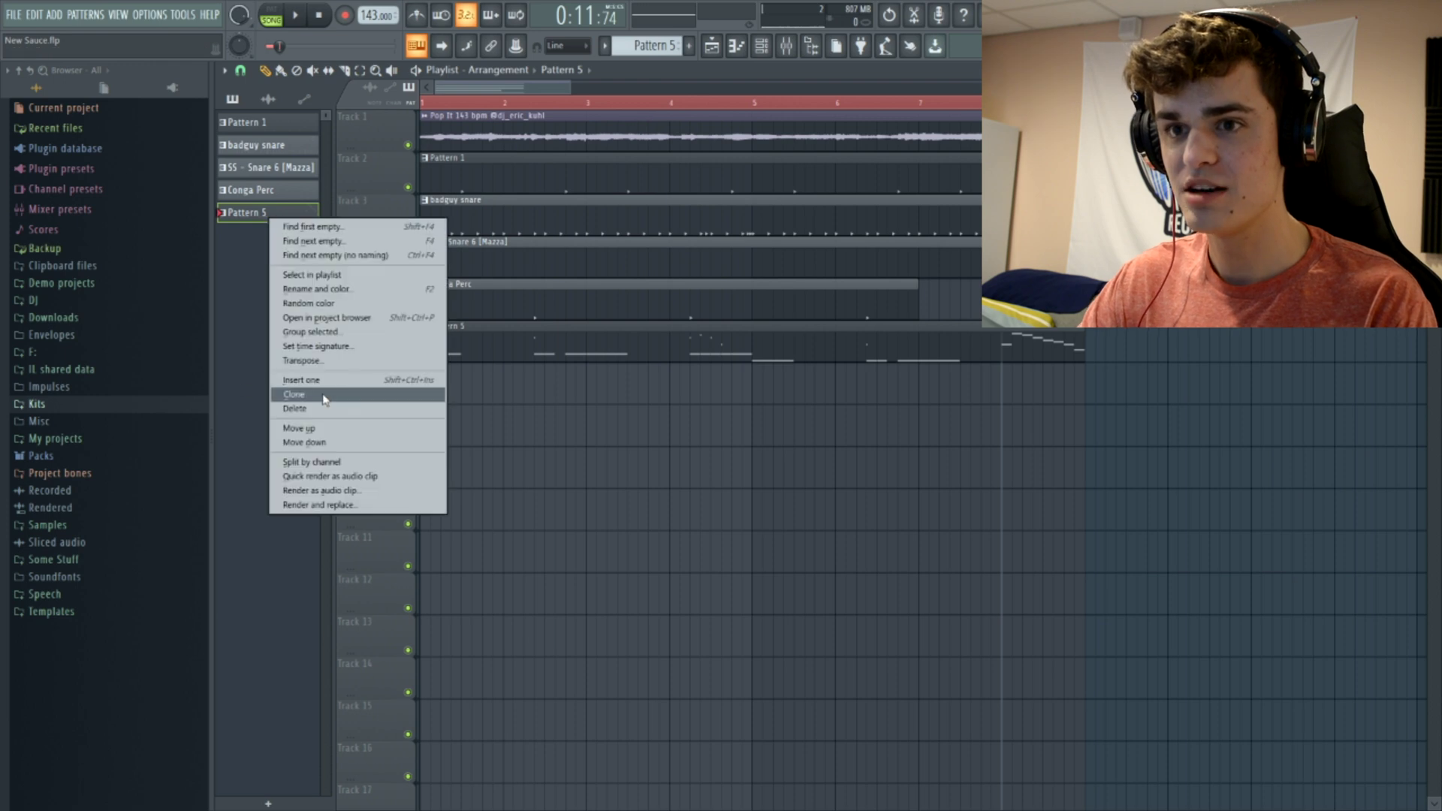
left_click(315, 387)
key("F7")
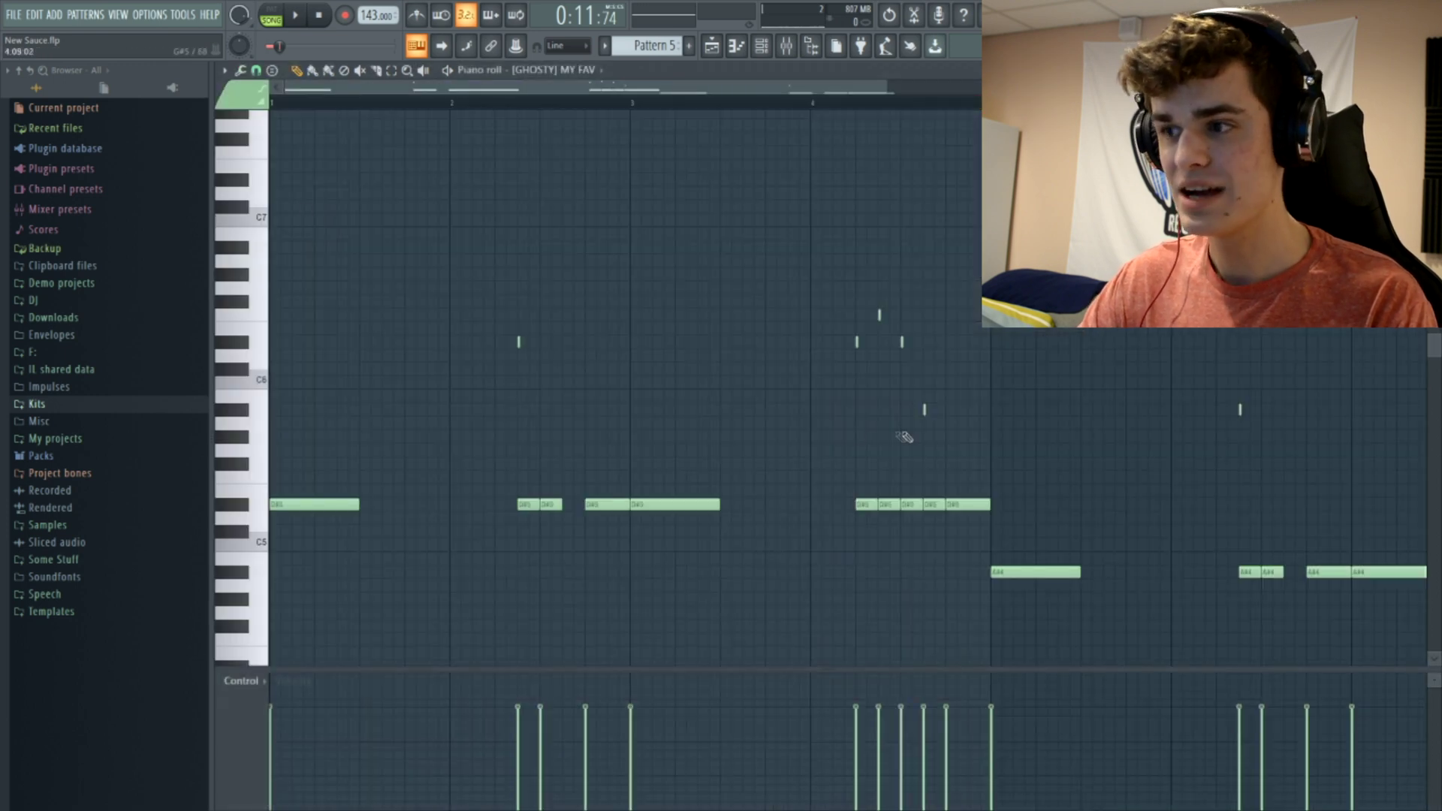
Replace the [GHOSTY] STATICC run in bar 8 with [GHOSTY] MY FAV slides at the same pitches over eight two-step A#4 notes.
scroll(665, 100, "right", 5)
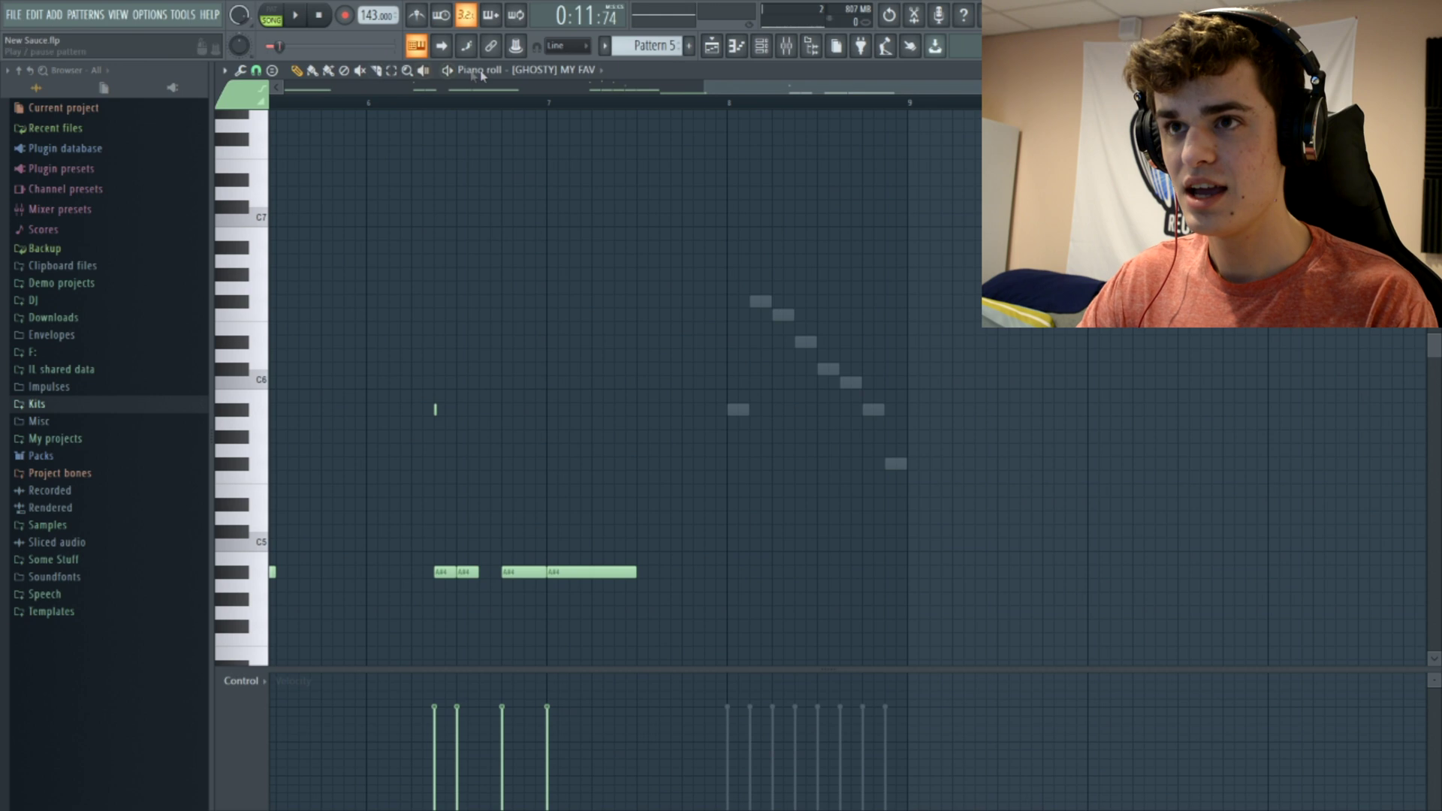
left_click(512, 71)
left_click(583, 211)
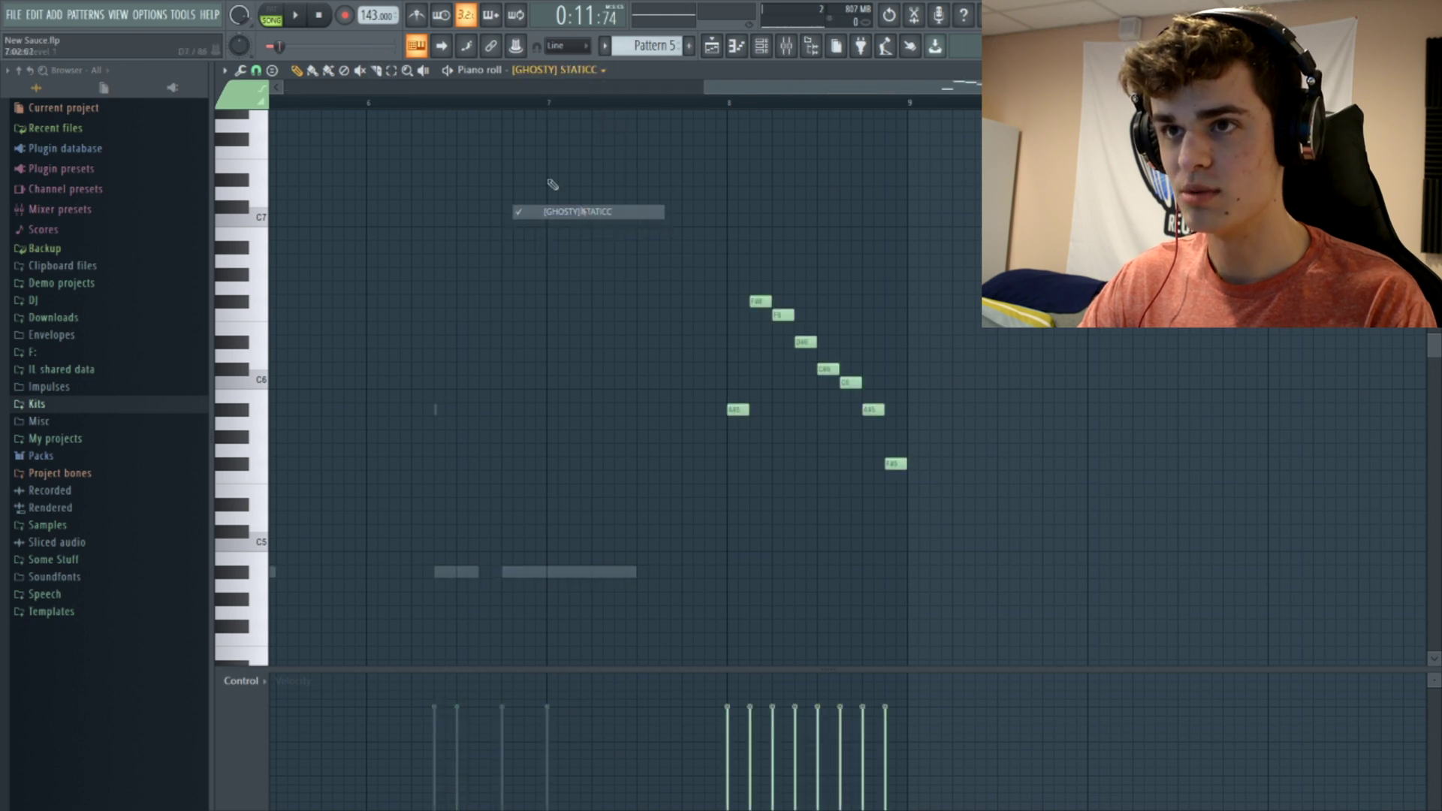
left_click_drag(678, 500, 1084, 185)
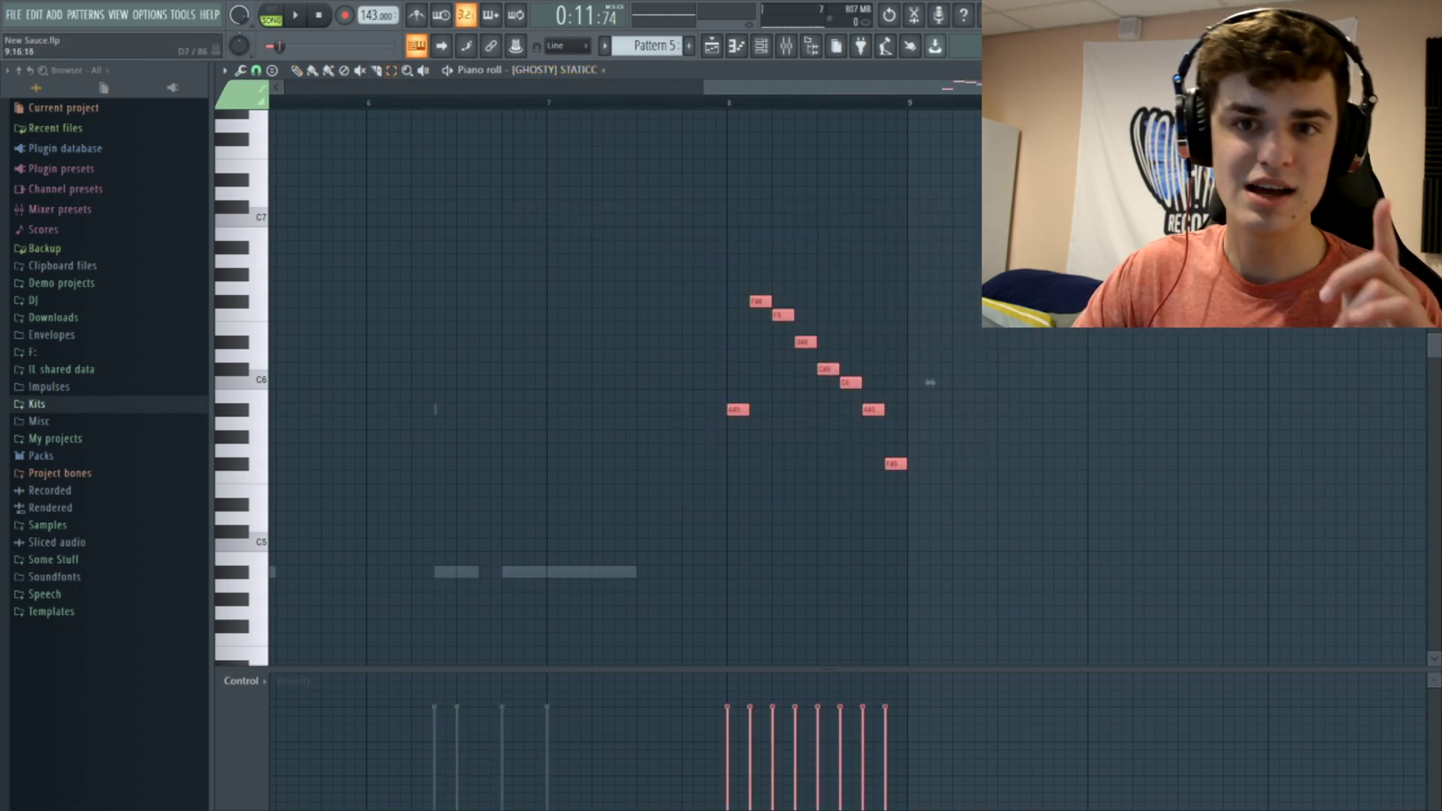
key("Up")
key("p")
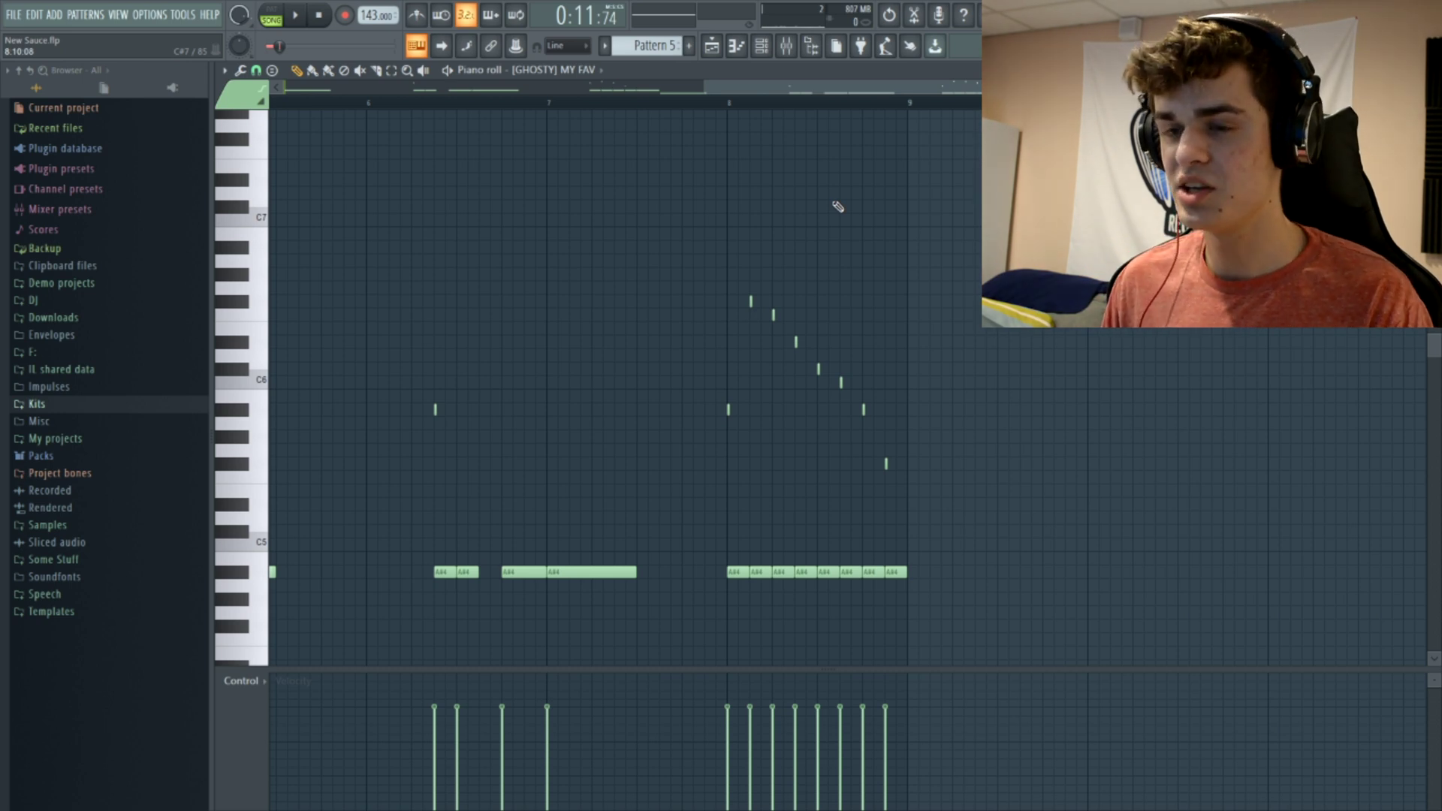
Return to the playlist, create the empty Pattern 7 and show its channel rack.
left_click(711, 47)
key("space")
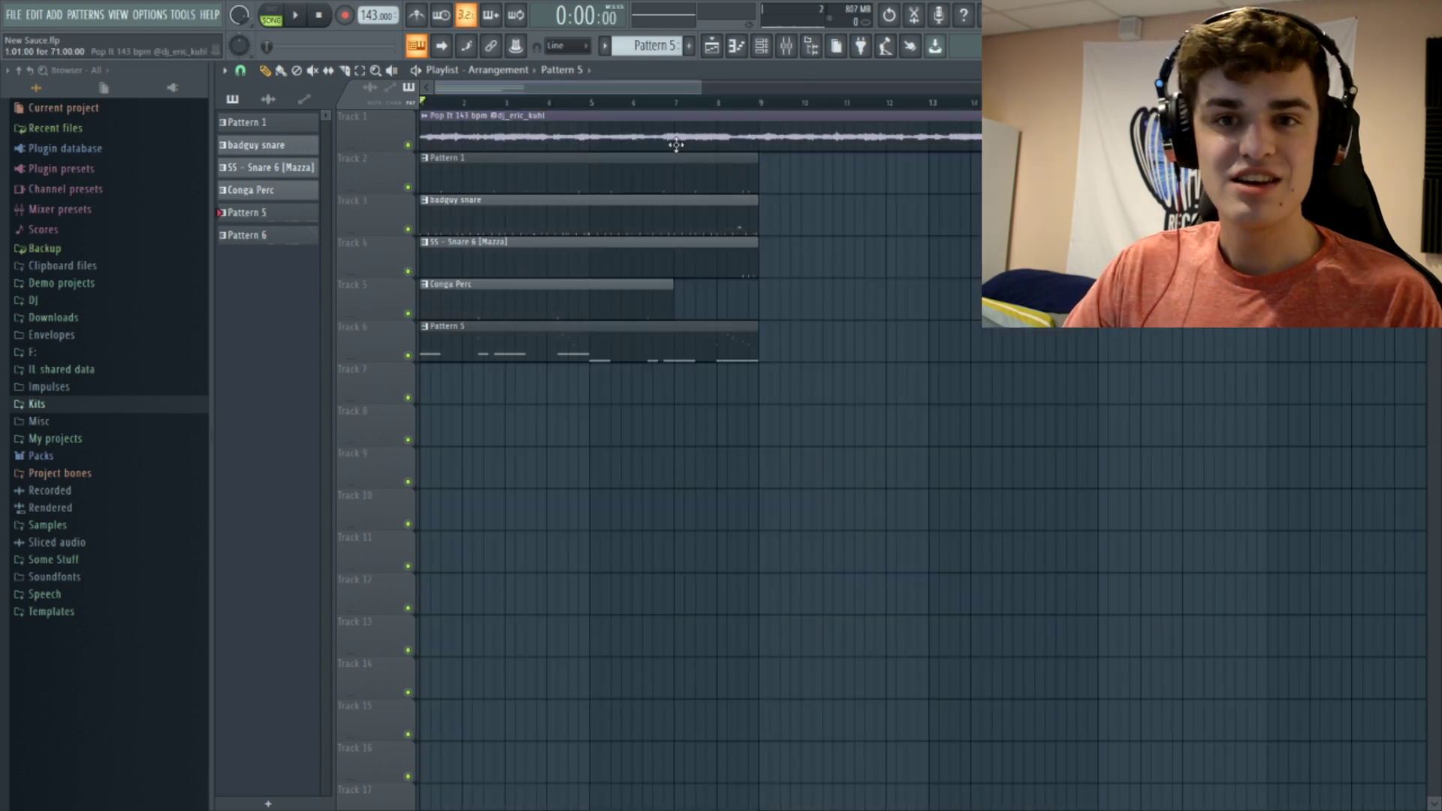
key("F4")
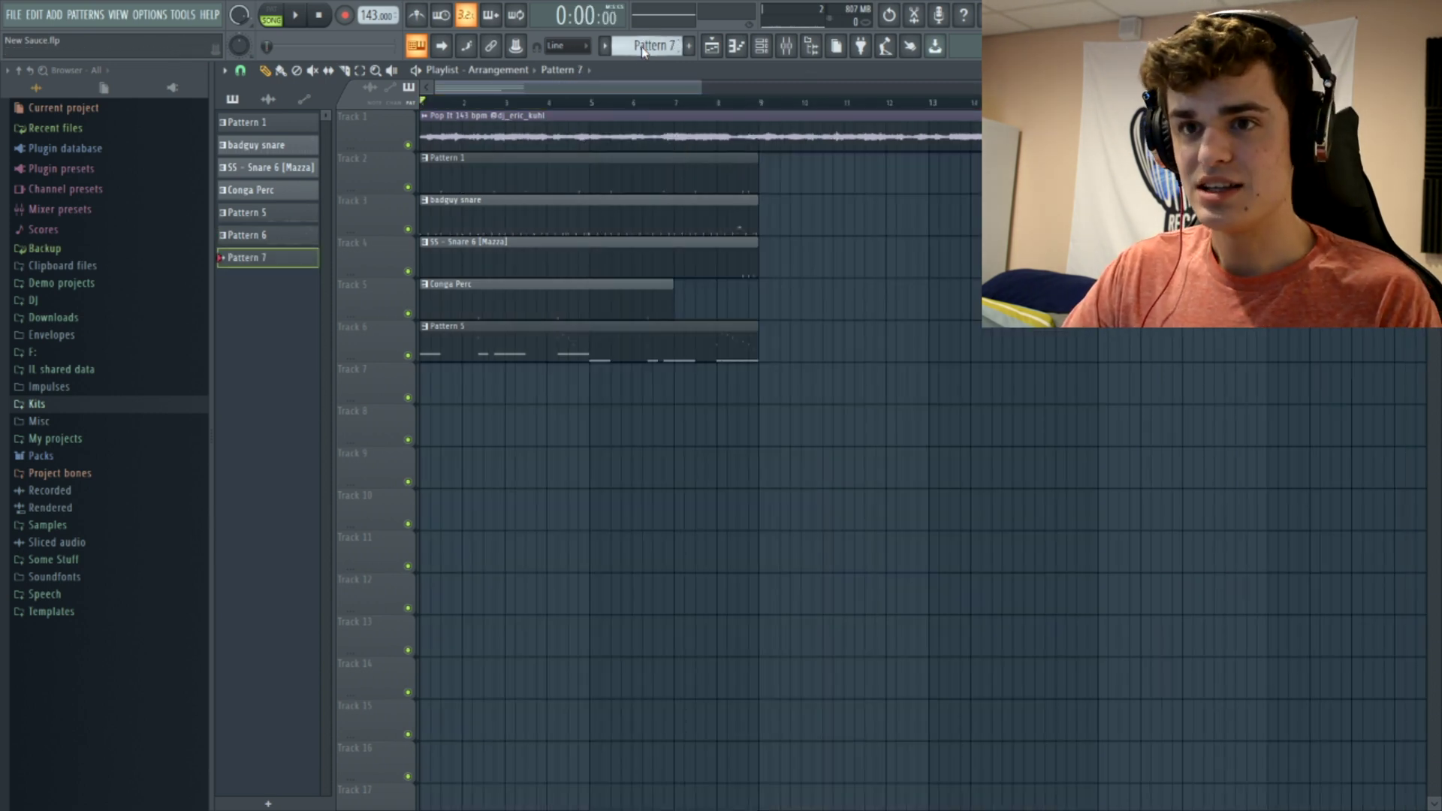
left_click(767, 49)
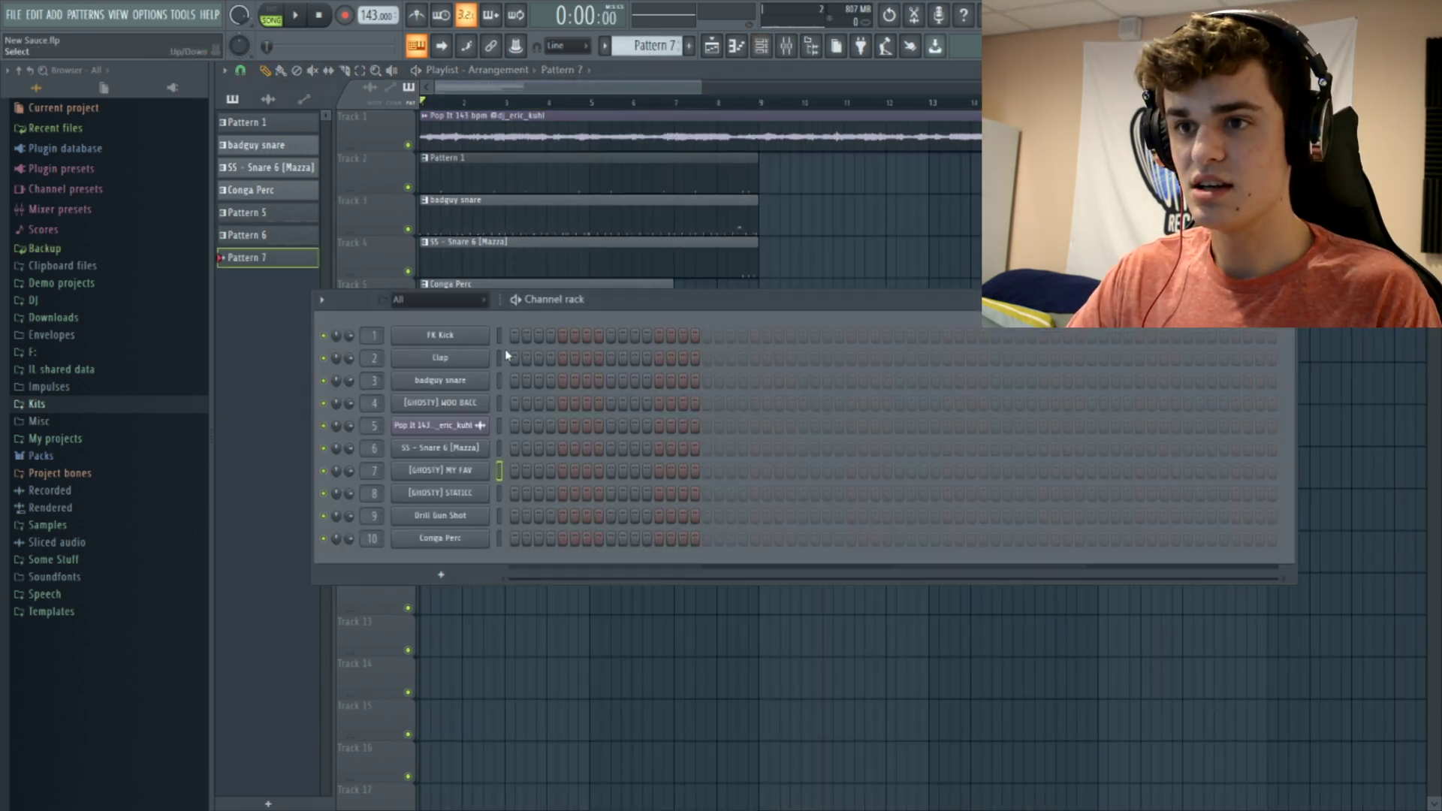
Add an FK Kick hit on Pattern 7's first step, and load Fruity Soft Clipper on the Master mixer track.
left_click(515, 334)
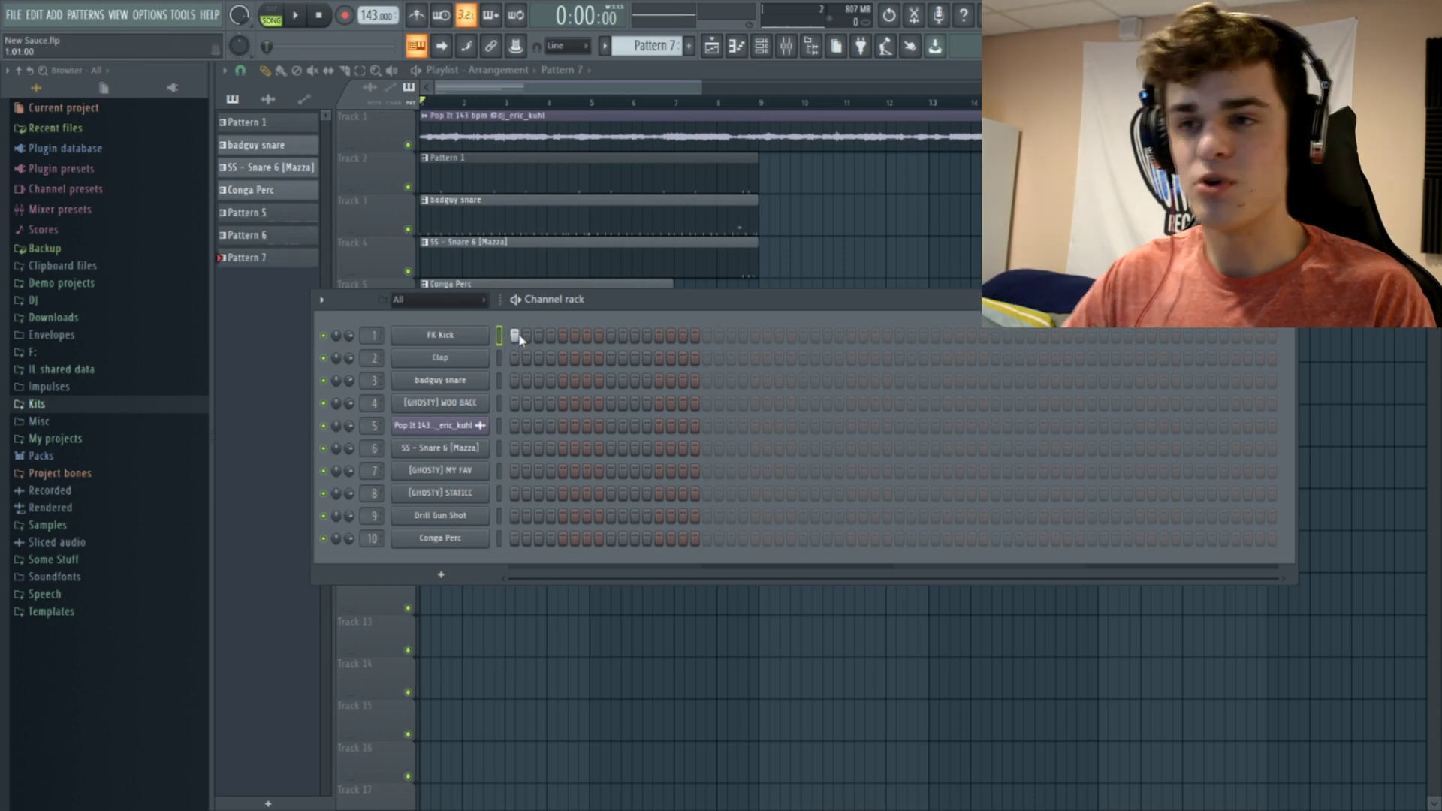
left_click_drag(760, 303, 734, 460)
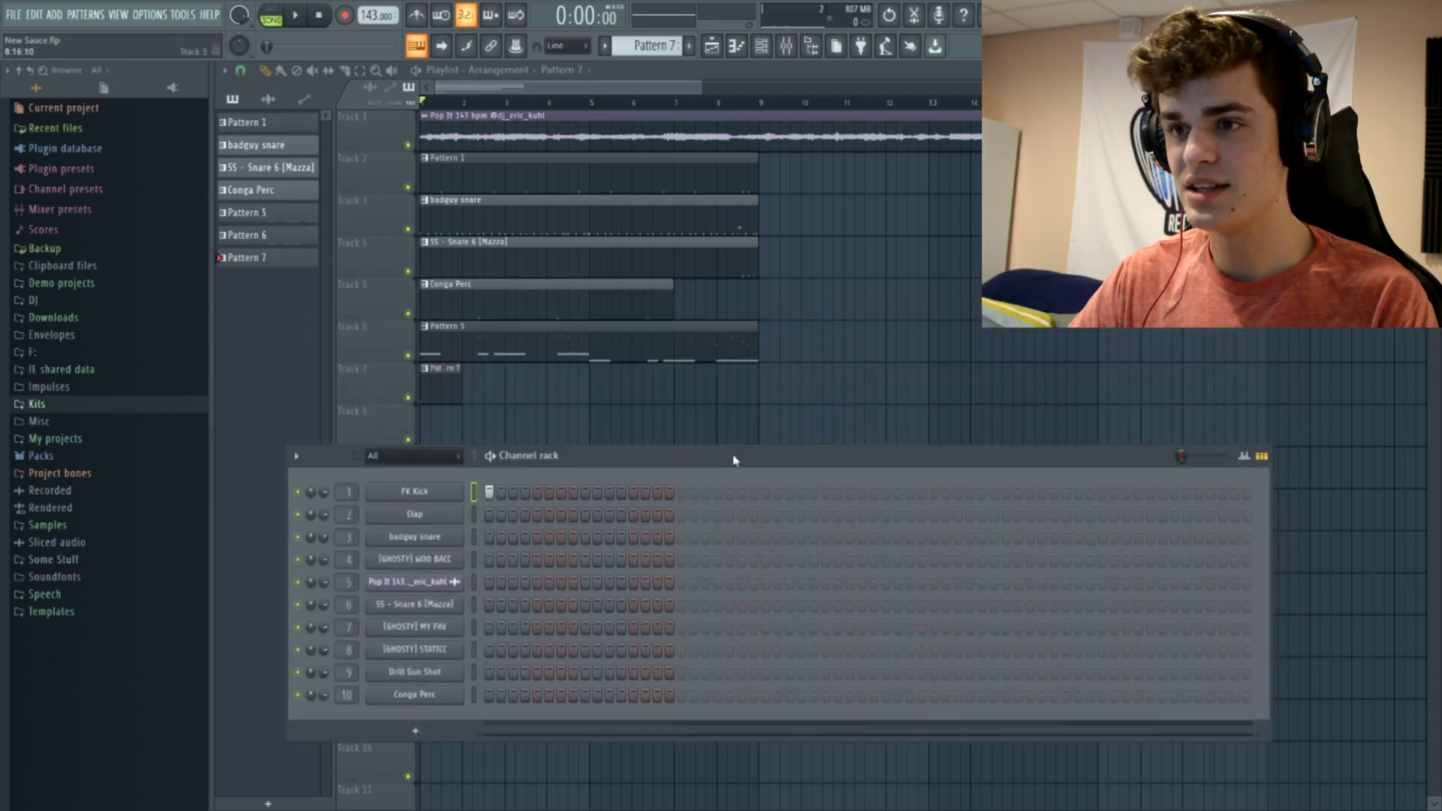
left_click(786, 46)
left_click(272, 218)
left_click(1320, 334)
left_click(1064, 650)
left_click(712, 46)
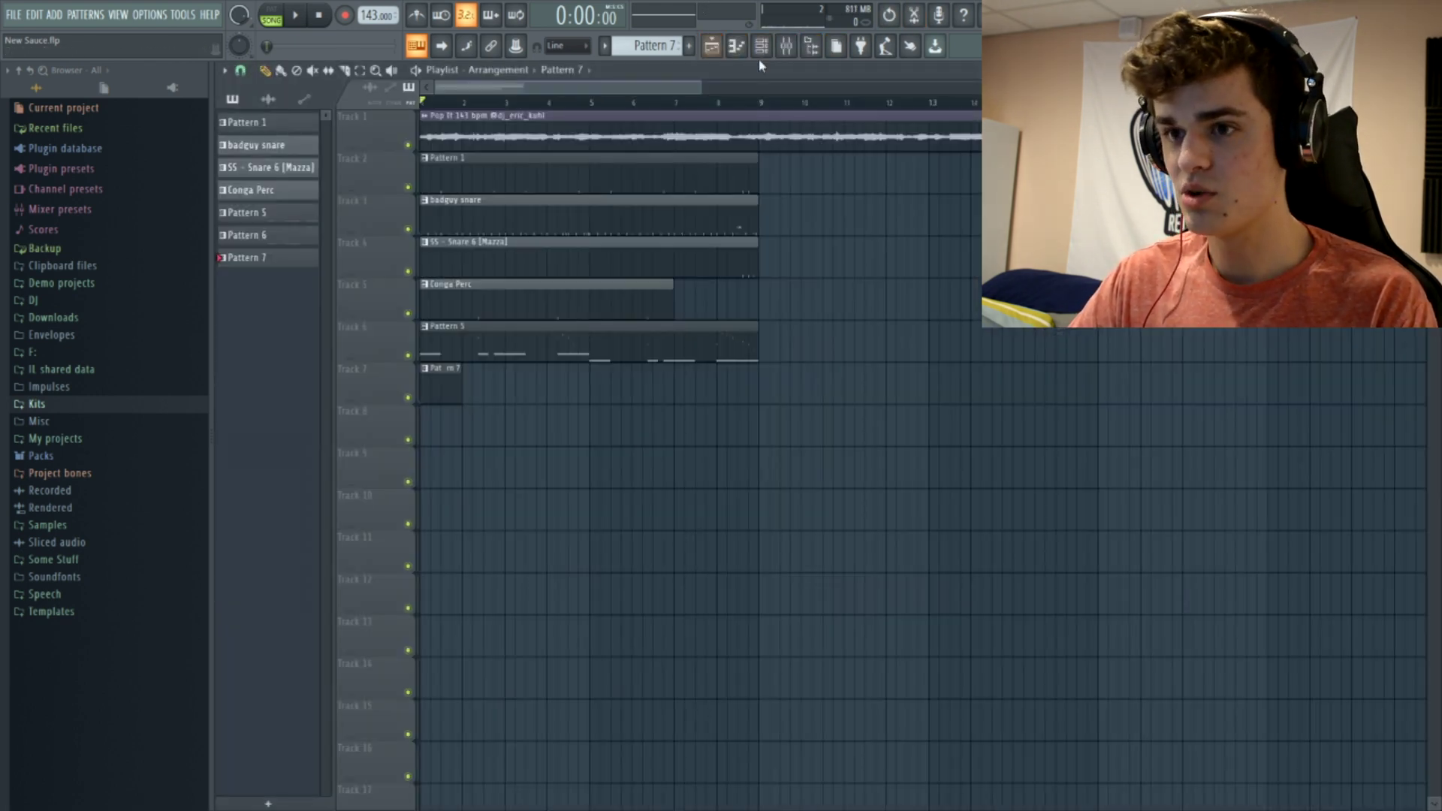
Open the FK Kick notes in the piano roll and place C5 kicks on steps 7 and 9 of bar 2.
left_click(737, 46)
key("space")
key("space")
key("space")
key("space")
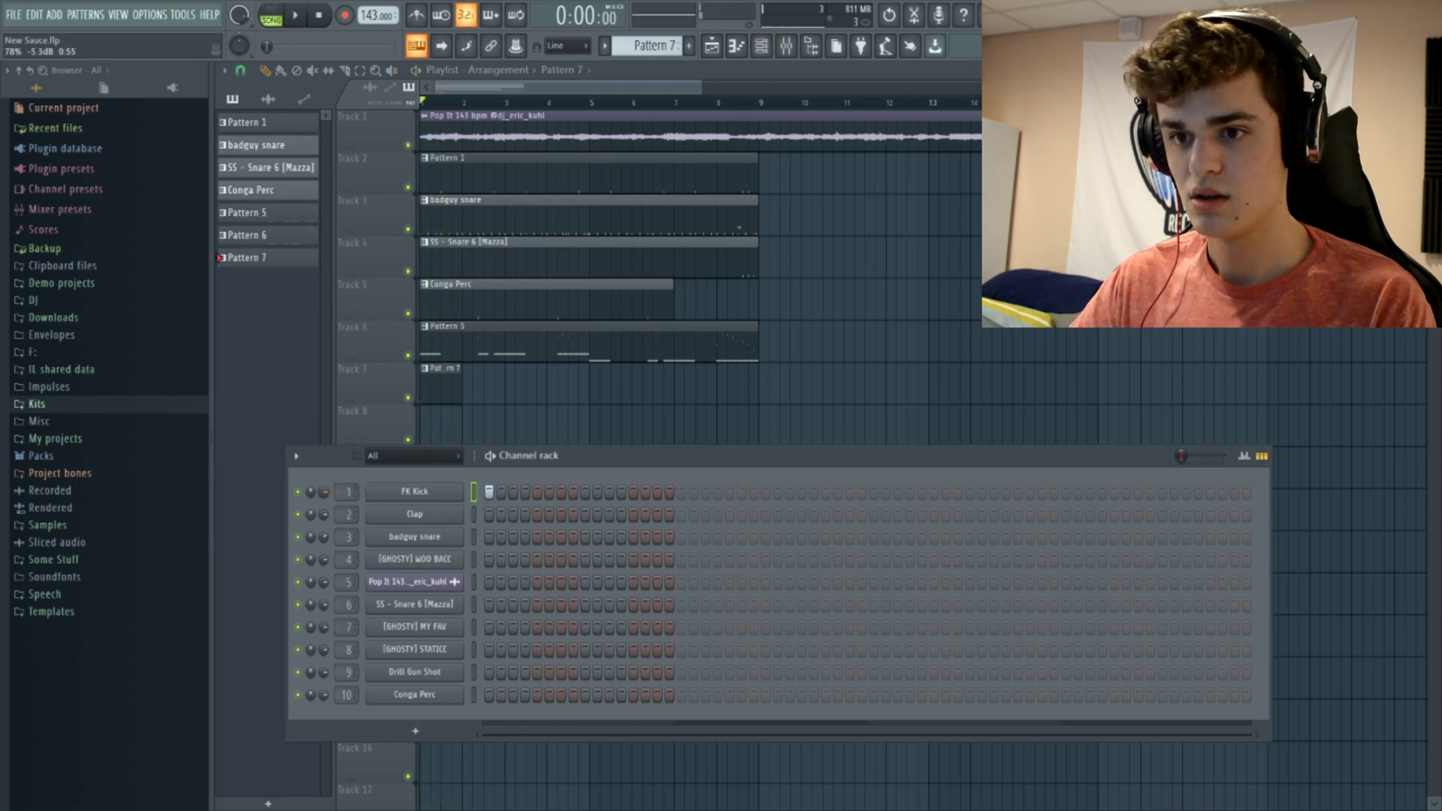
key("F7")
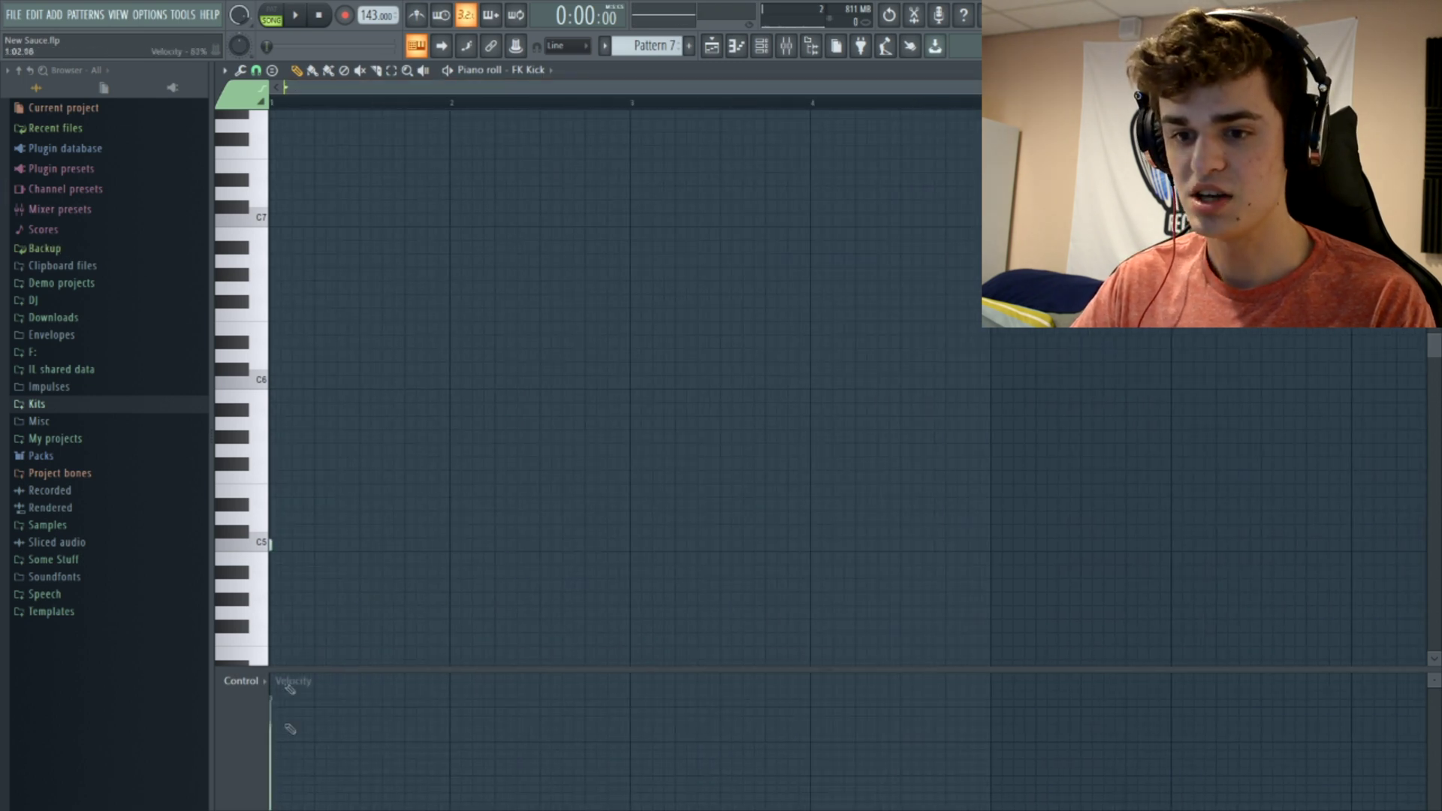
key("space")
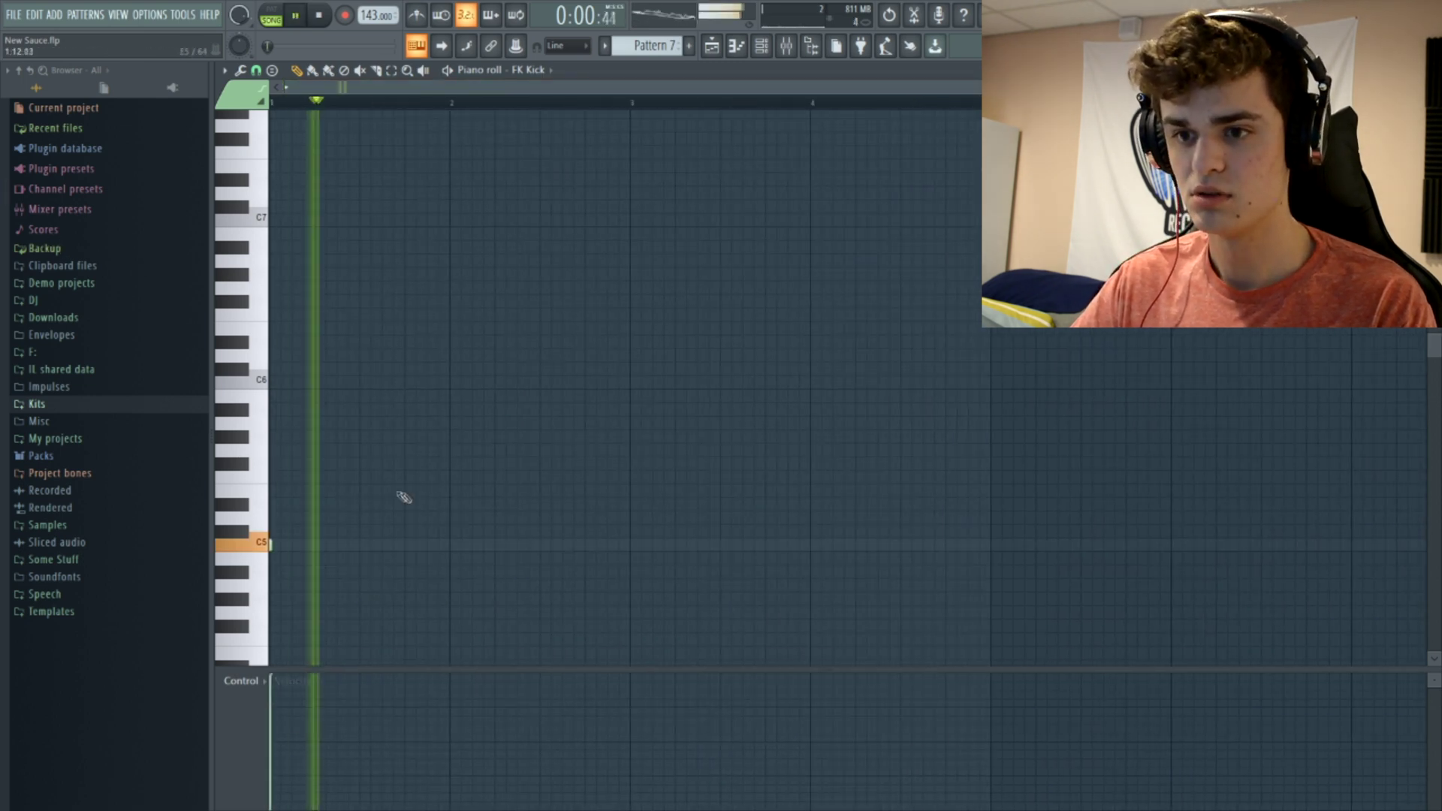
left_click(519, 545)
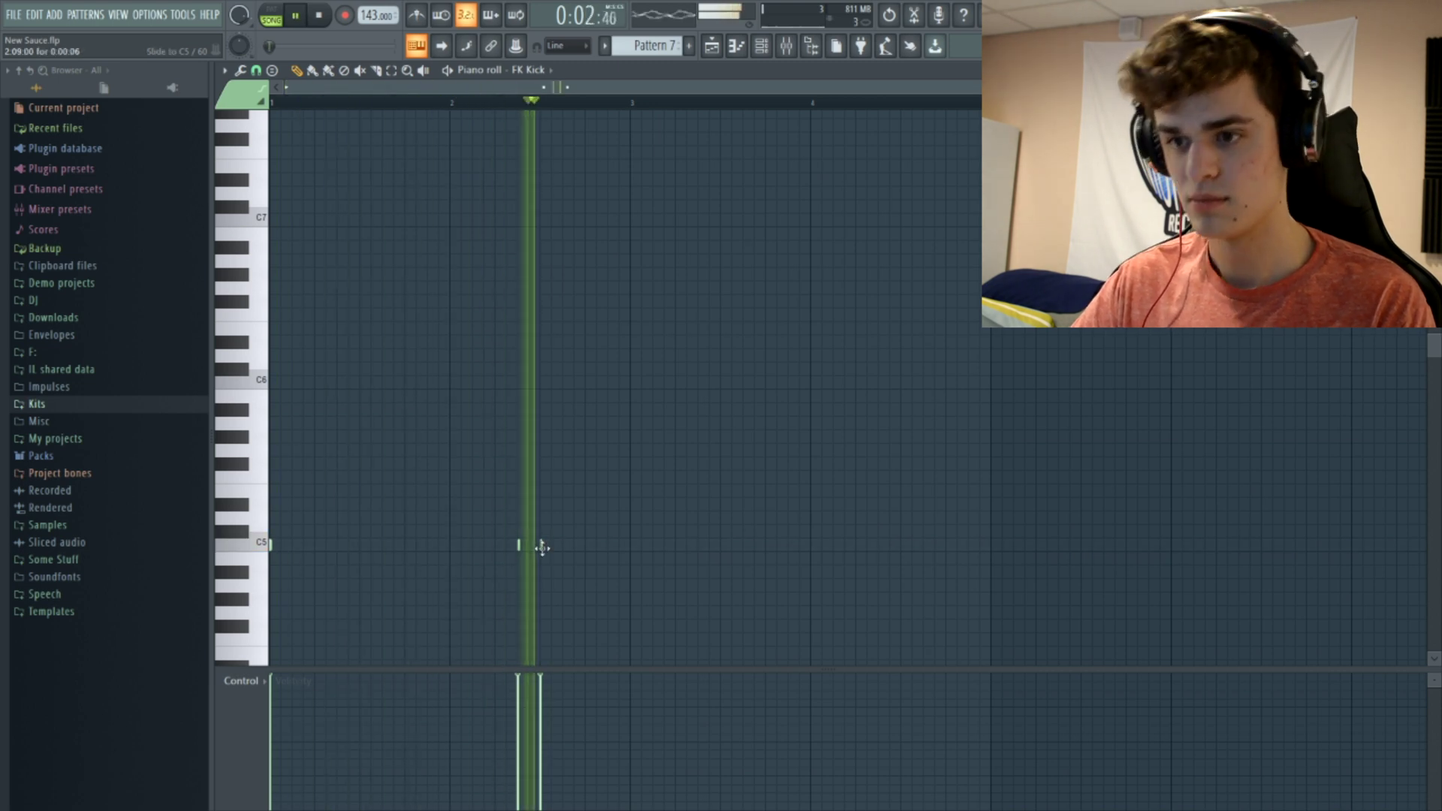
key("space")
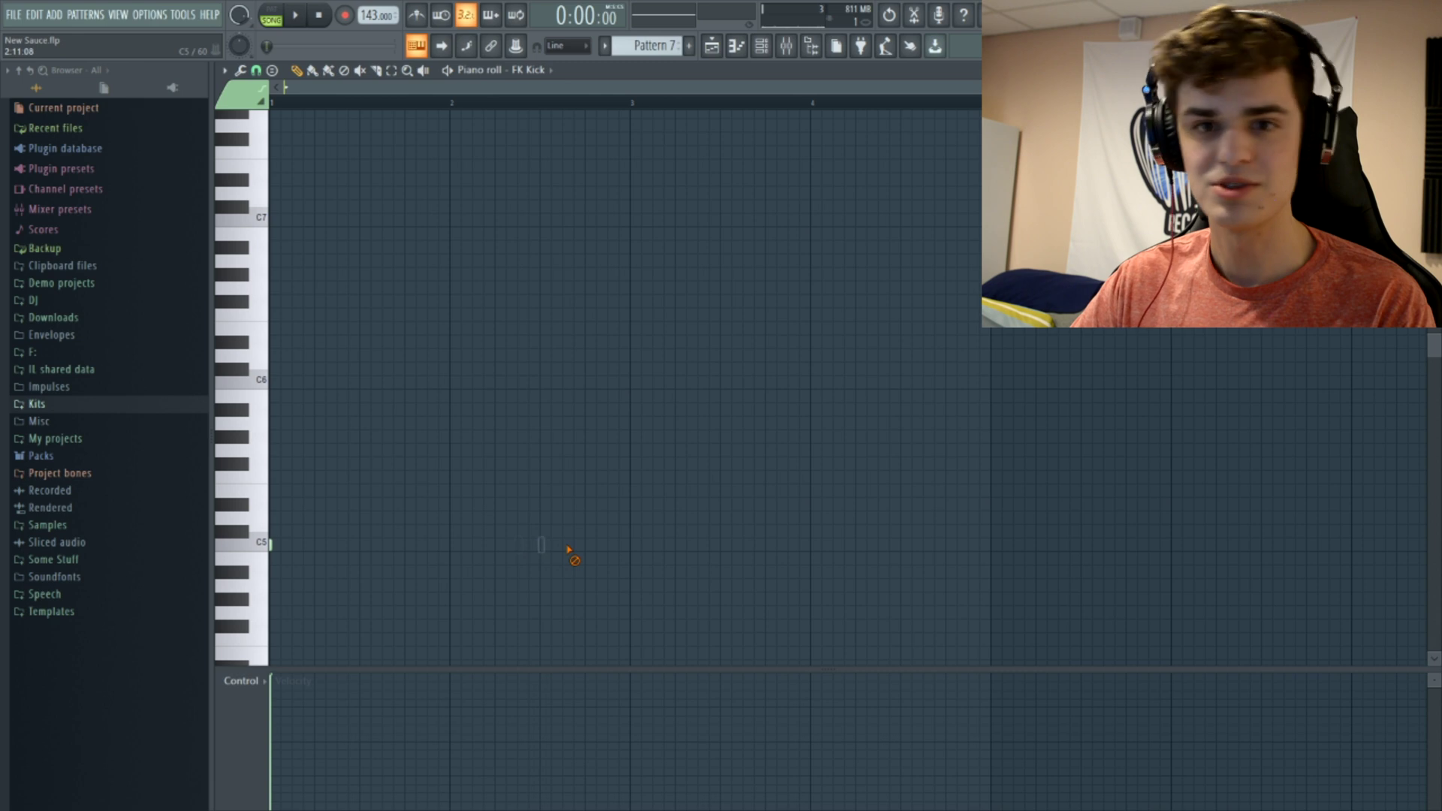
left_click(557, 517)
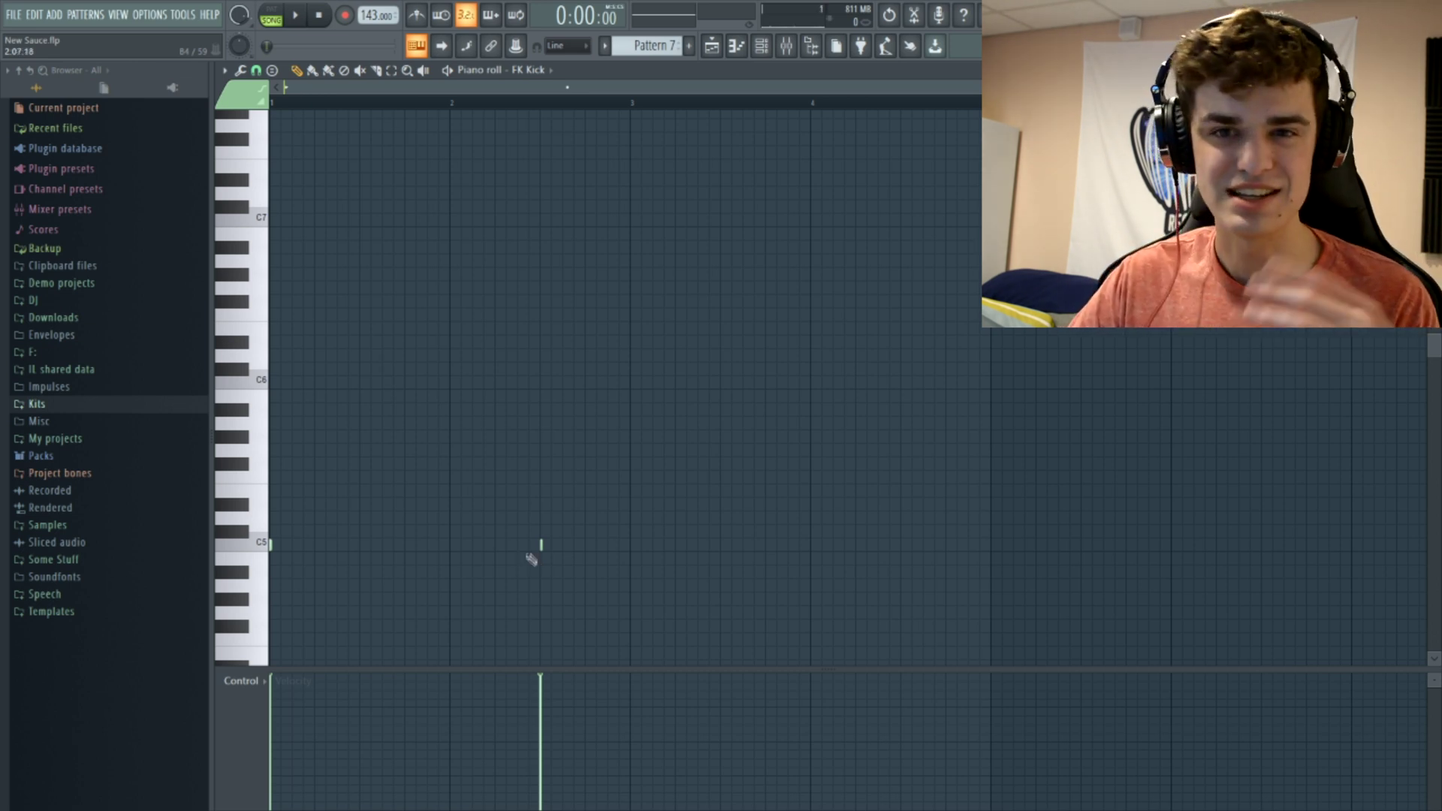
left_click(518, 545)
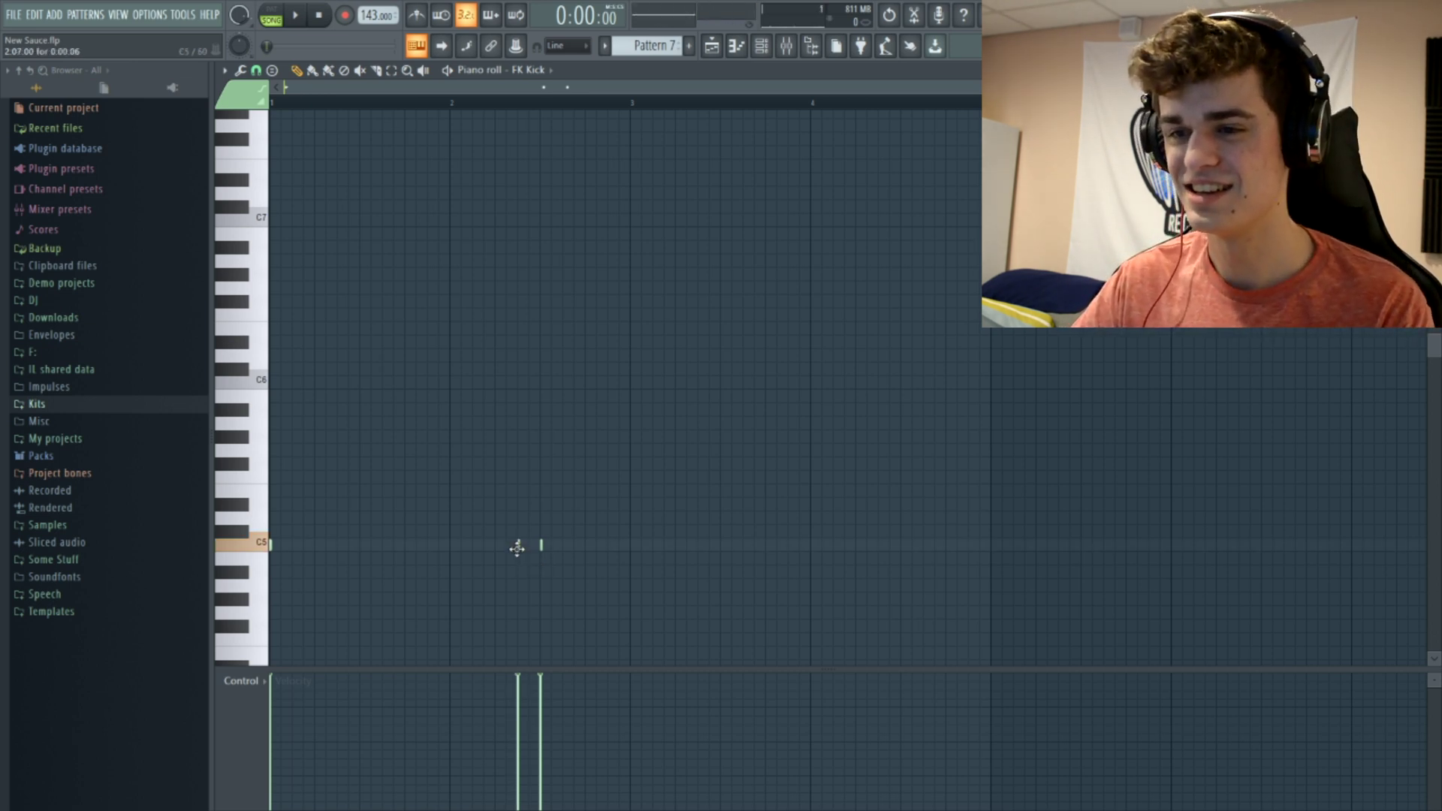
Place C5 kicks on step 1 of bar 3 and steps 5 and 9 of bar 4, and duplicate the four bars into bars 5 to 8.
key("space")
left_click(631, 545)
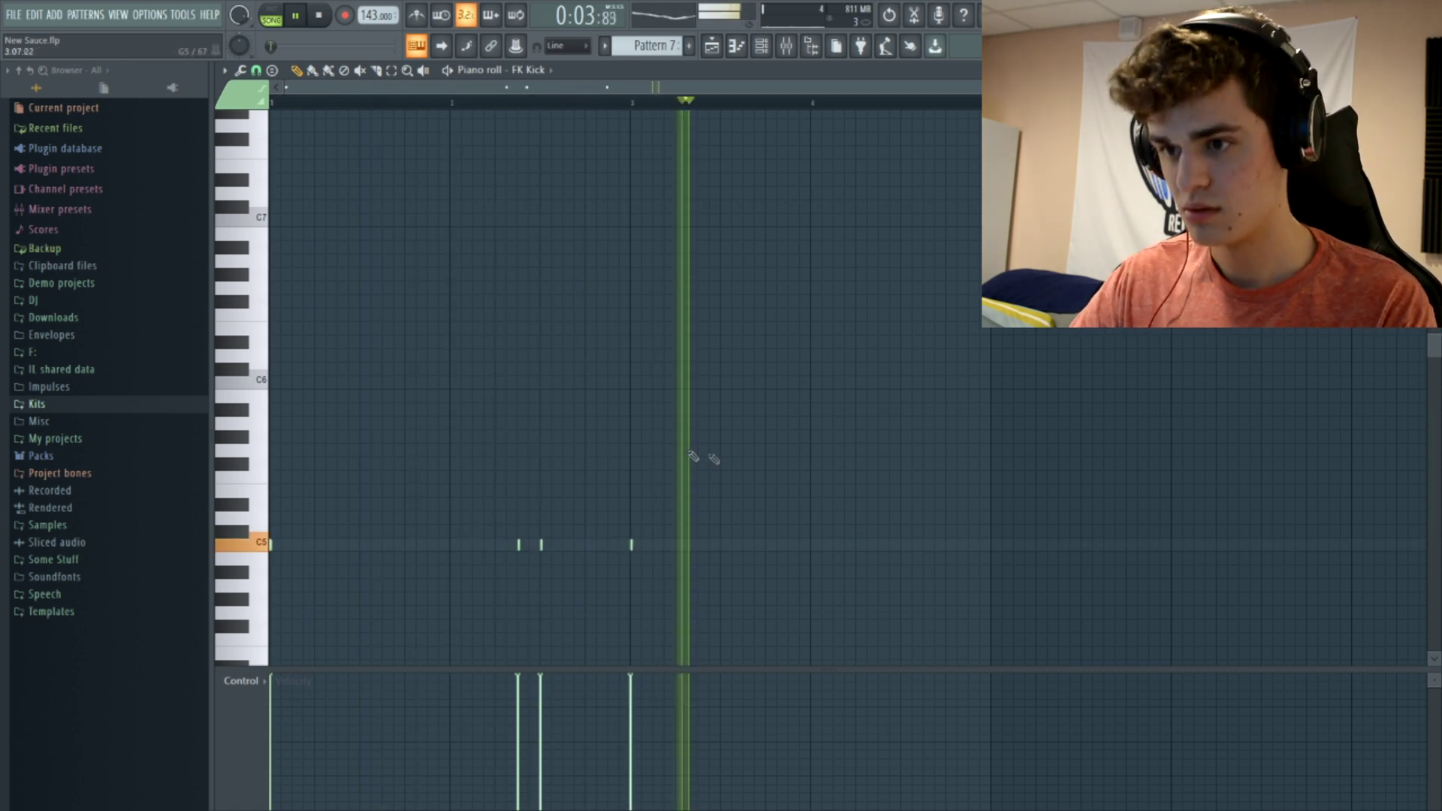
left_click(475, 105)
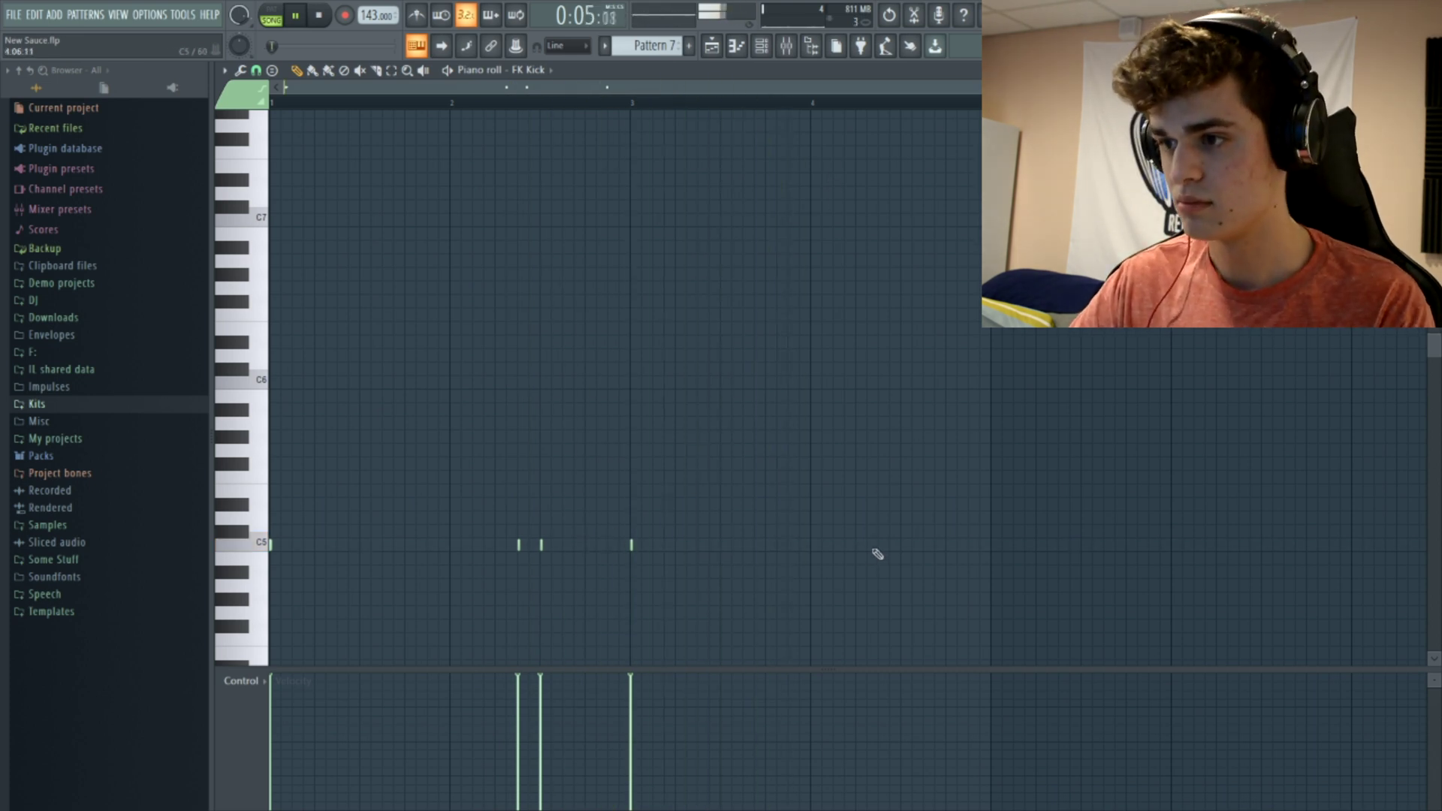
left_click(902, 545)
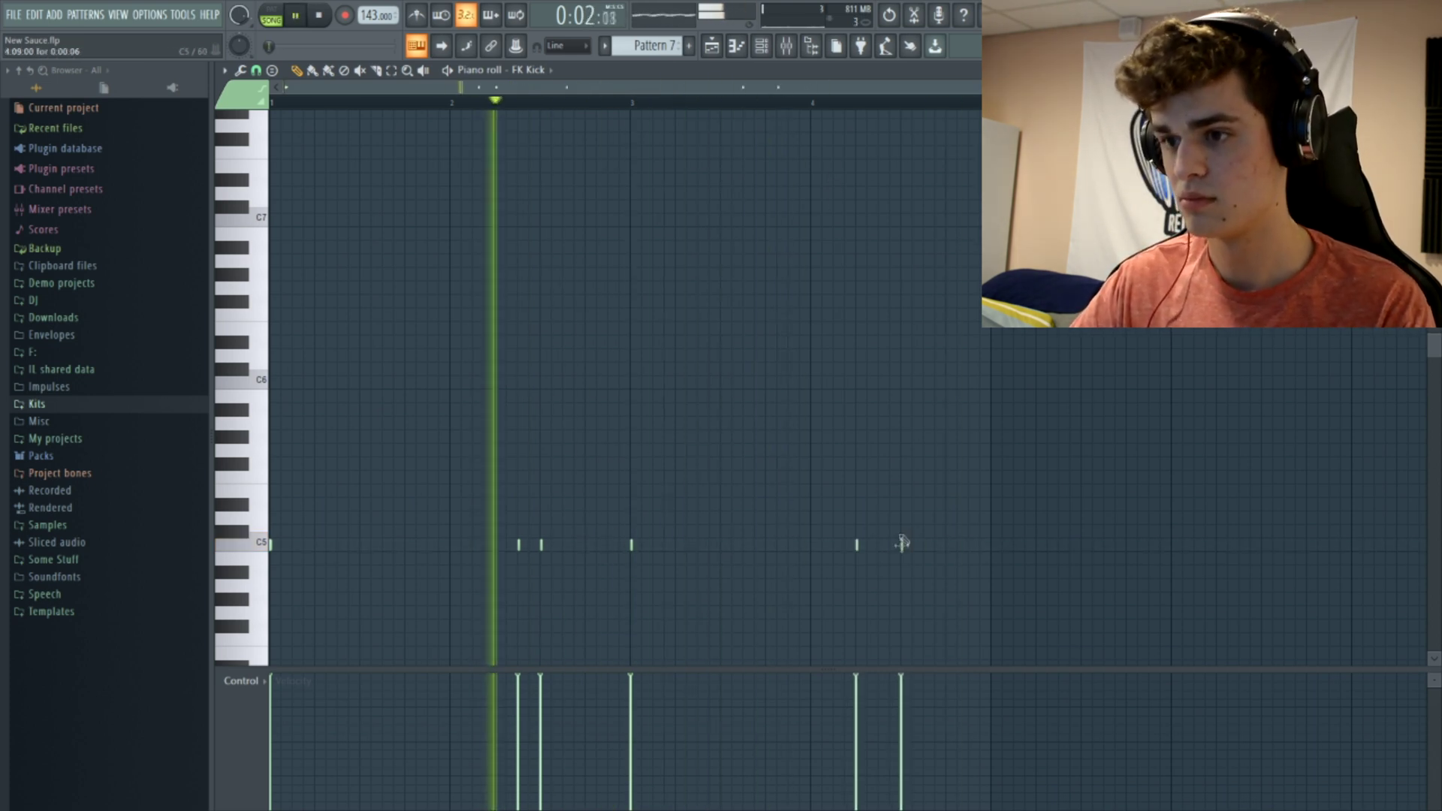
key("ctrl+b")
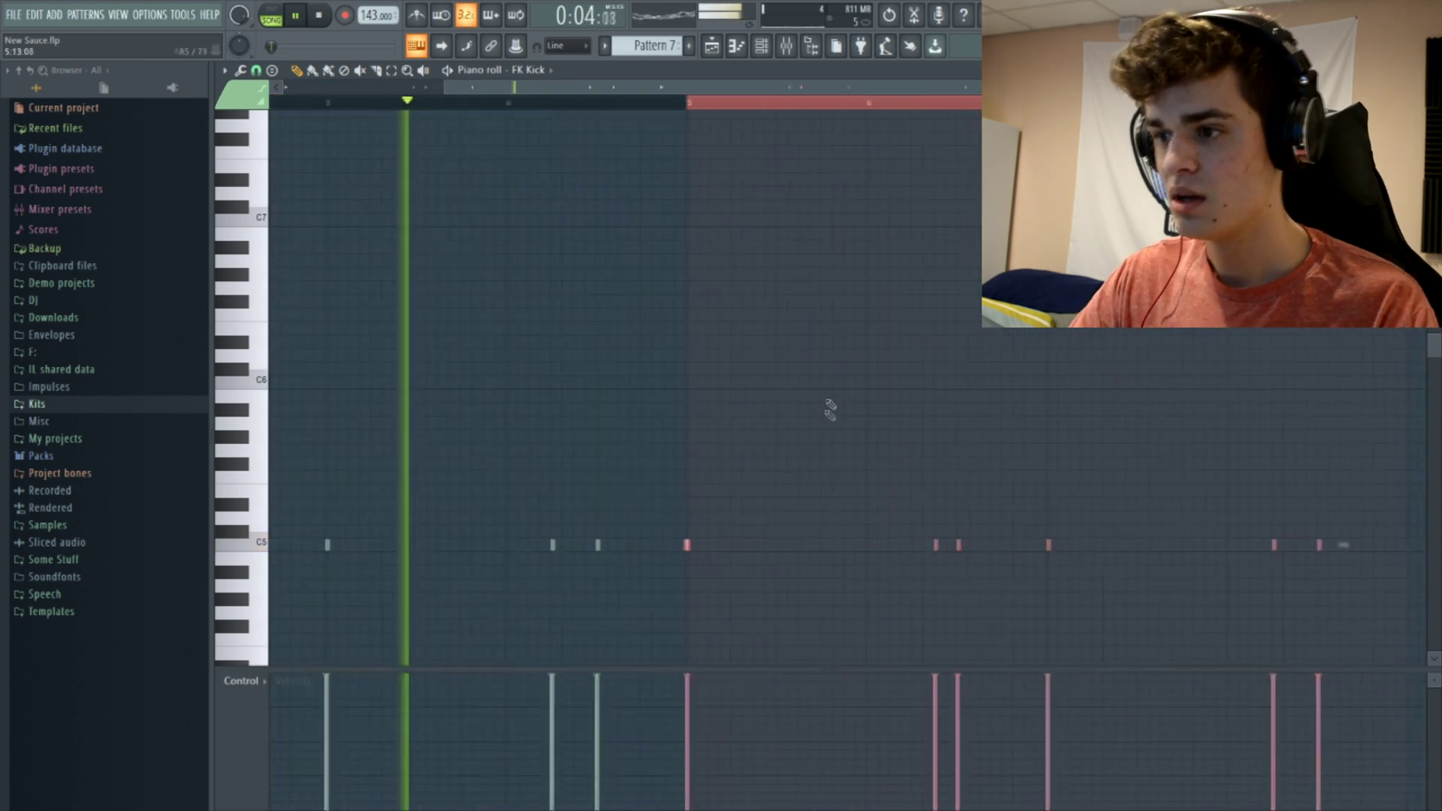
Add an extra C5 kick on step 15 of bar 7 and listen to the transition into bar 8.
scroll(837, 132, "down", 2)
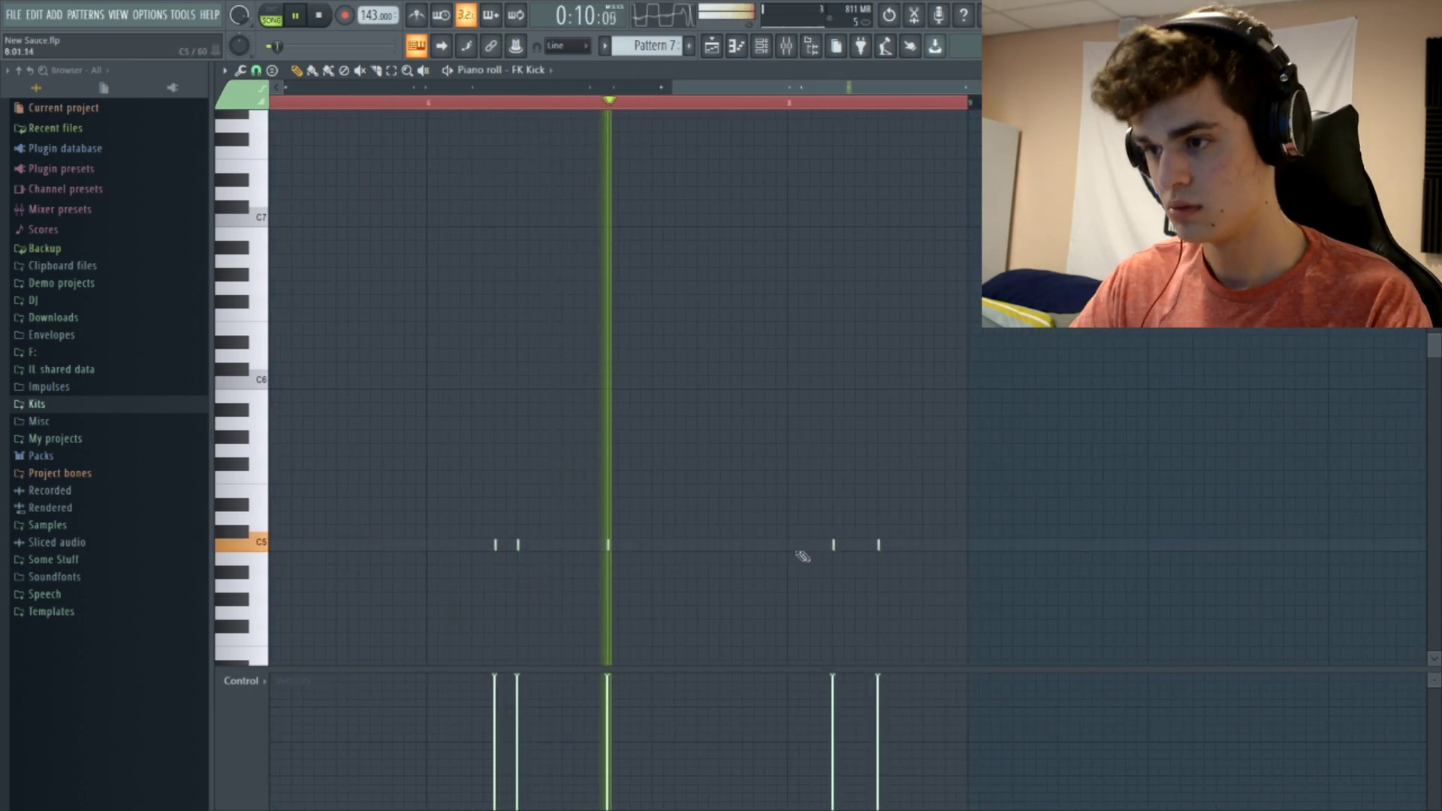
left_click(763, 546)
left_click(725, 106)
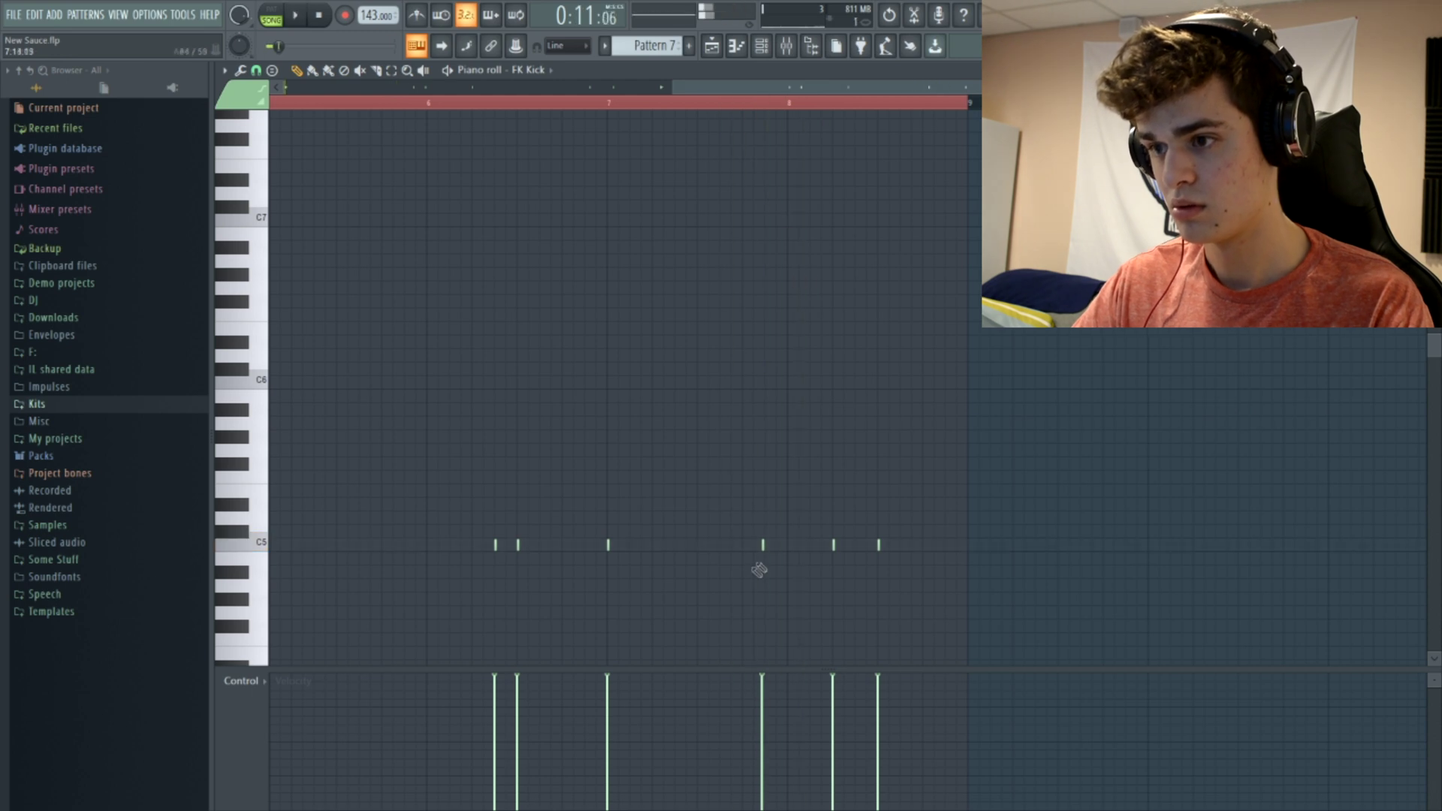
left_click_drag(762, 544, 766, 546)
key("space")
key("space")
Vary the bar 8 kicks by adding hits on steps 3 and 15 and moving the step 9 hit to step 11.
left_click(810, 544)
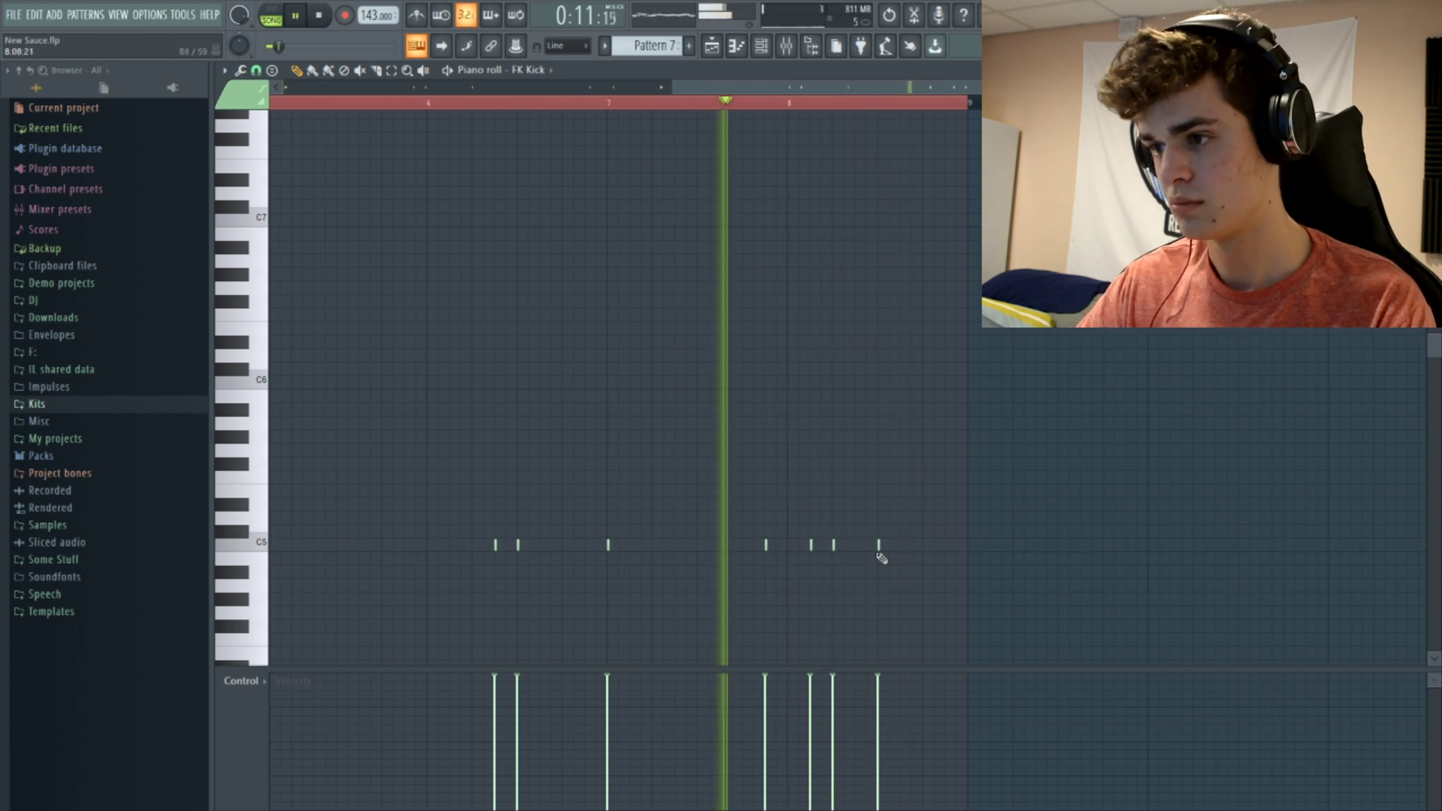
left_click_drag(878, 546, 900, 549)
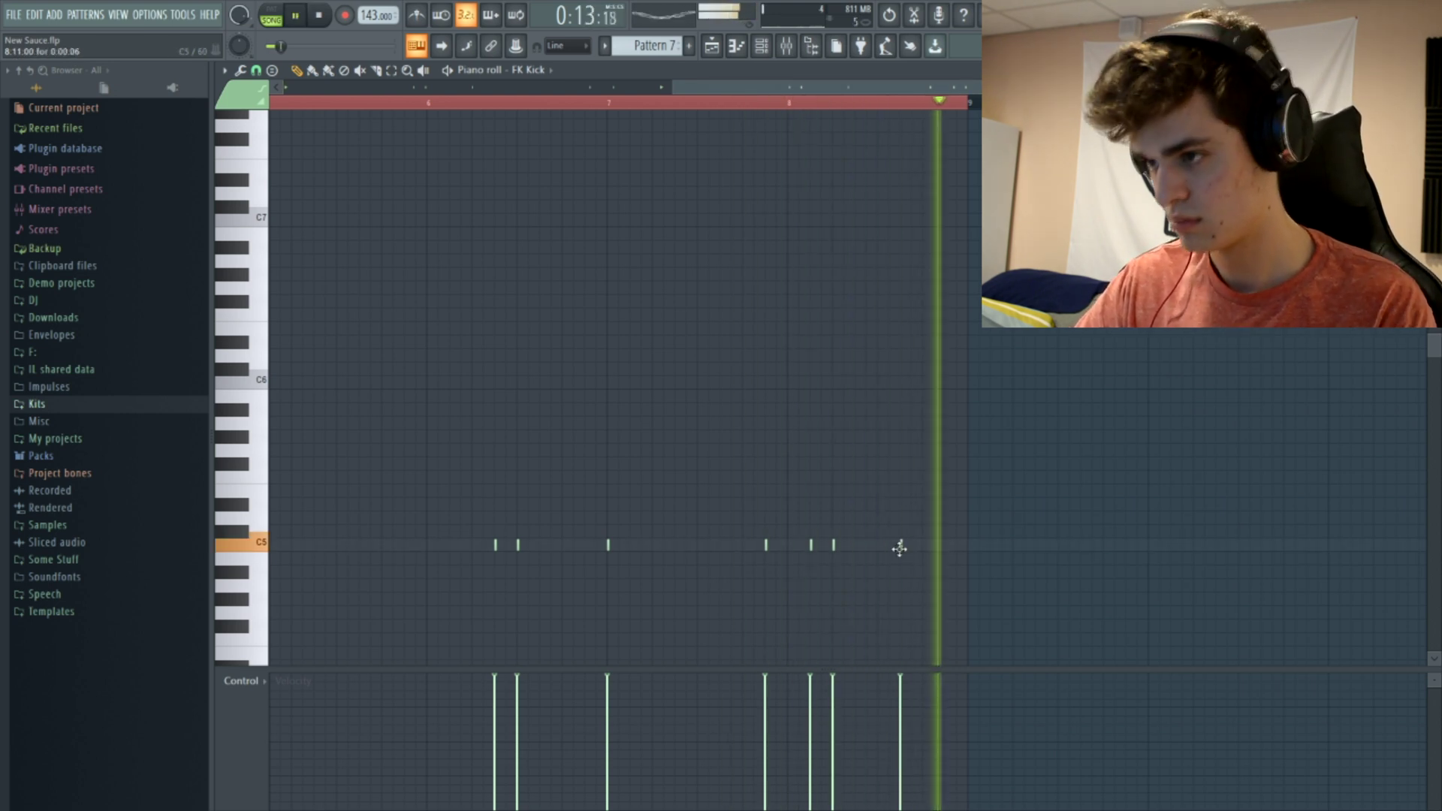
key("space")
key("space")
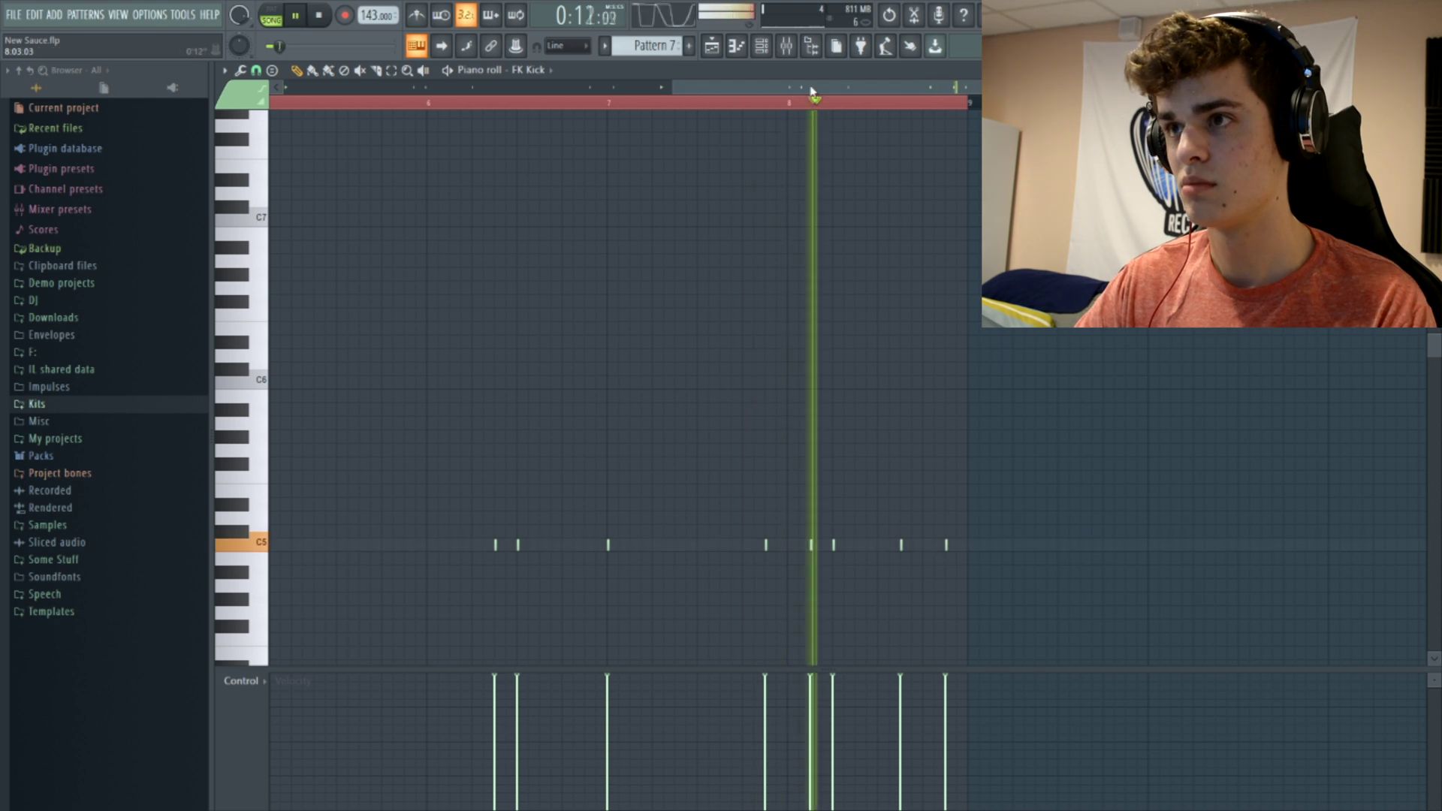
scroll(849, 88, "right", 2)
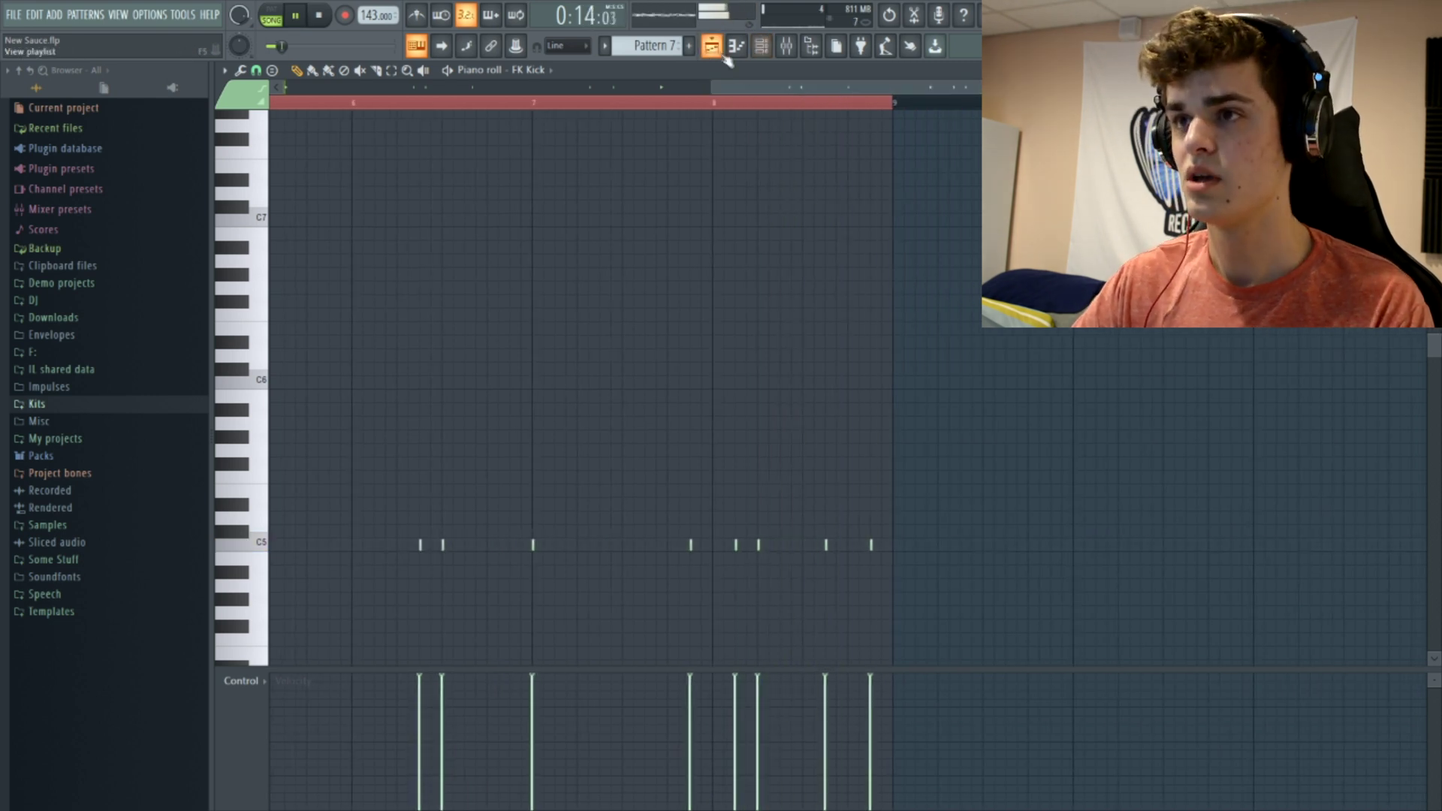
key("space")
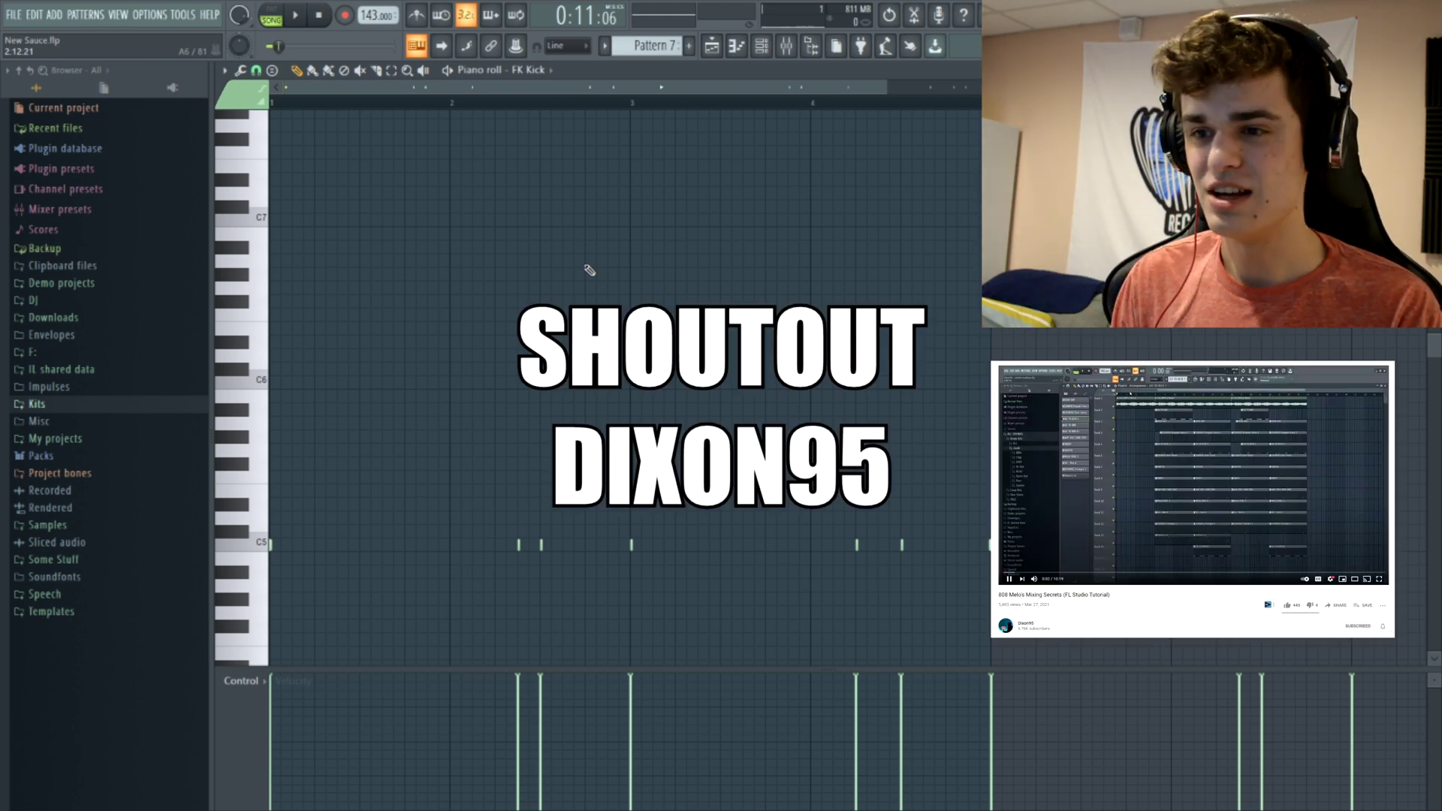
Transpose all FK Kick notes down two semitones to A#4 and listen to the pattern.
key("ctrl+a")
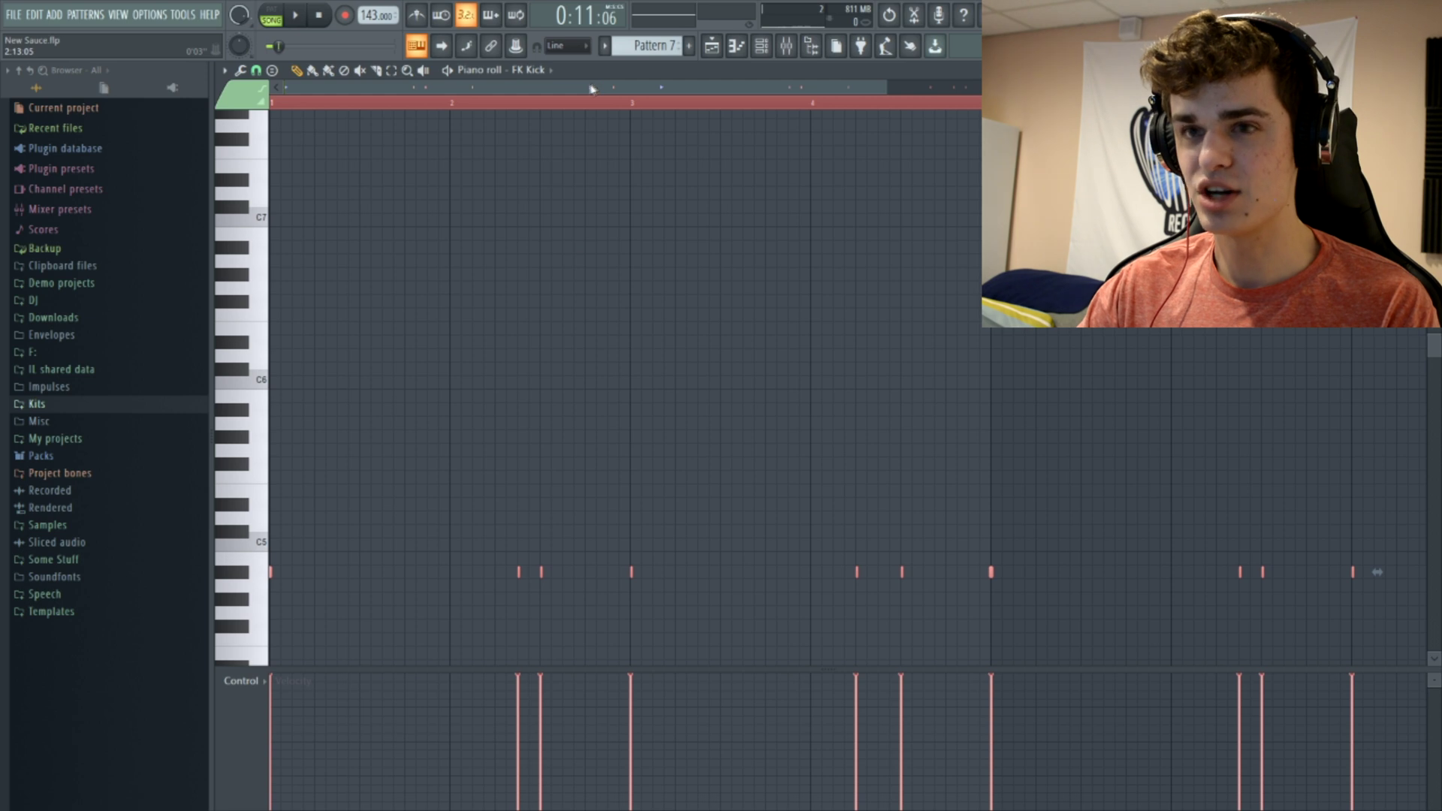
key("ctrl+d")
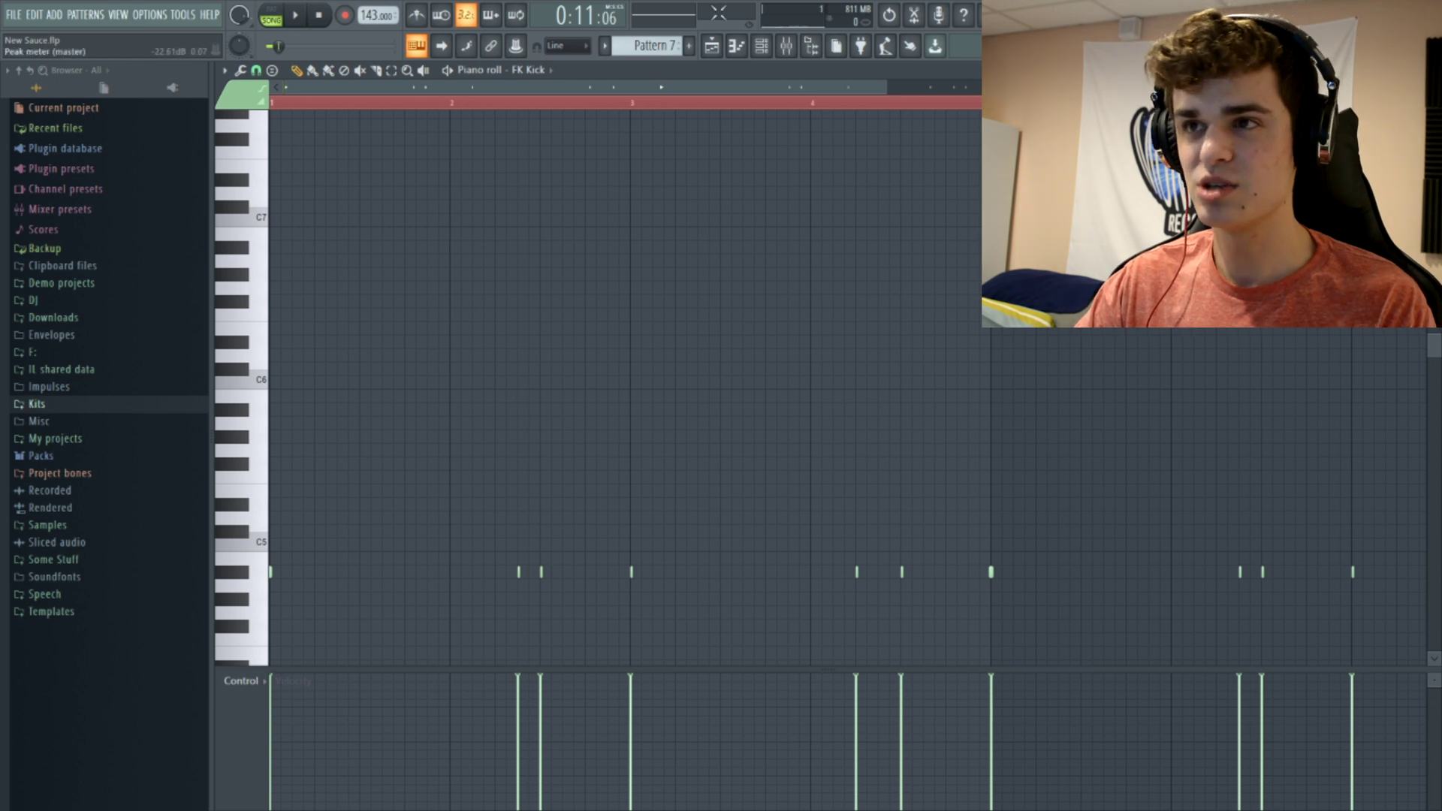
scroll(585, 438, "down", 2)
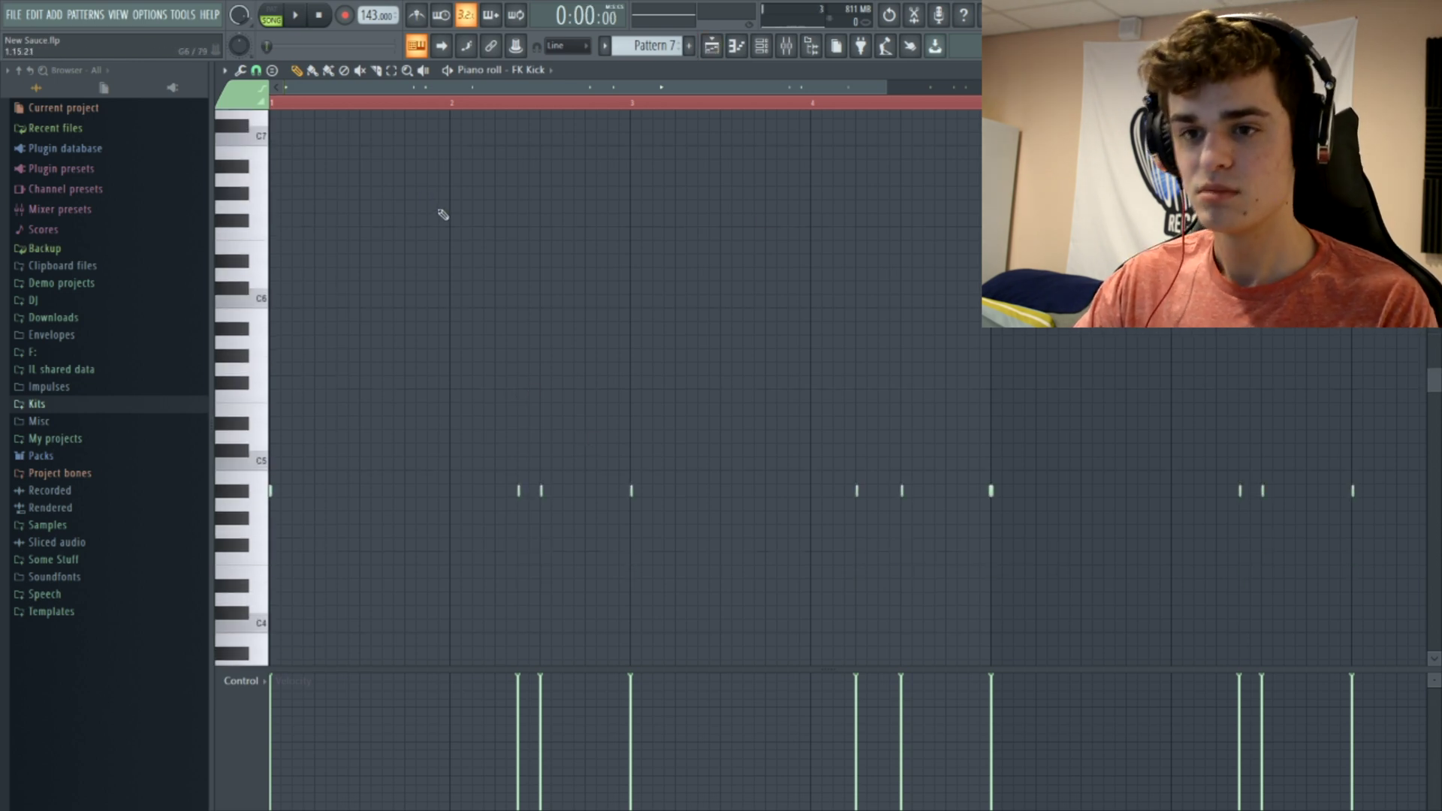
key("space")
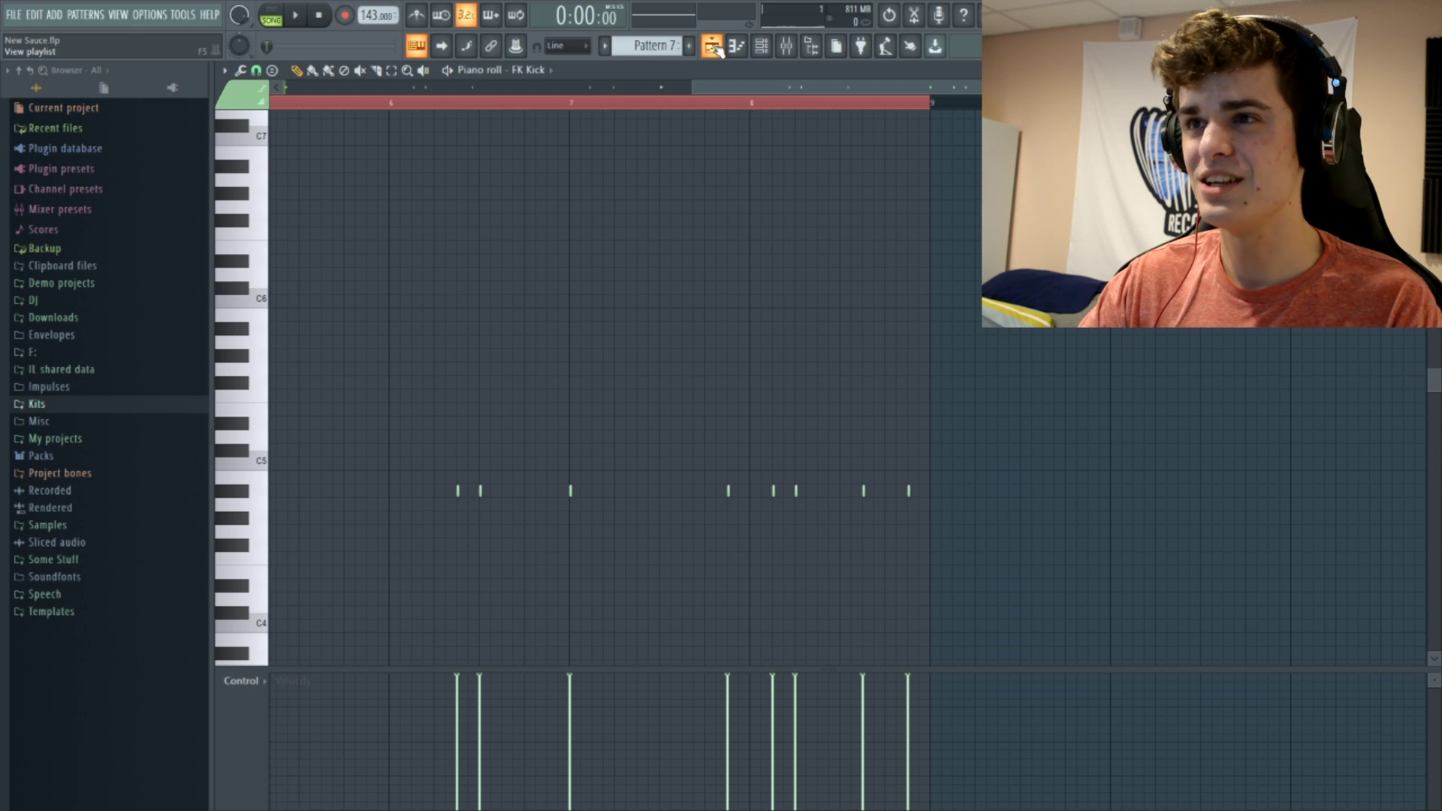
Add Fruity Delay 3 to mixer Insert 3 and lower its feedback level to about 5.5%.
left_click(787, 47)
left_click(378, 313)
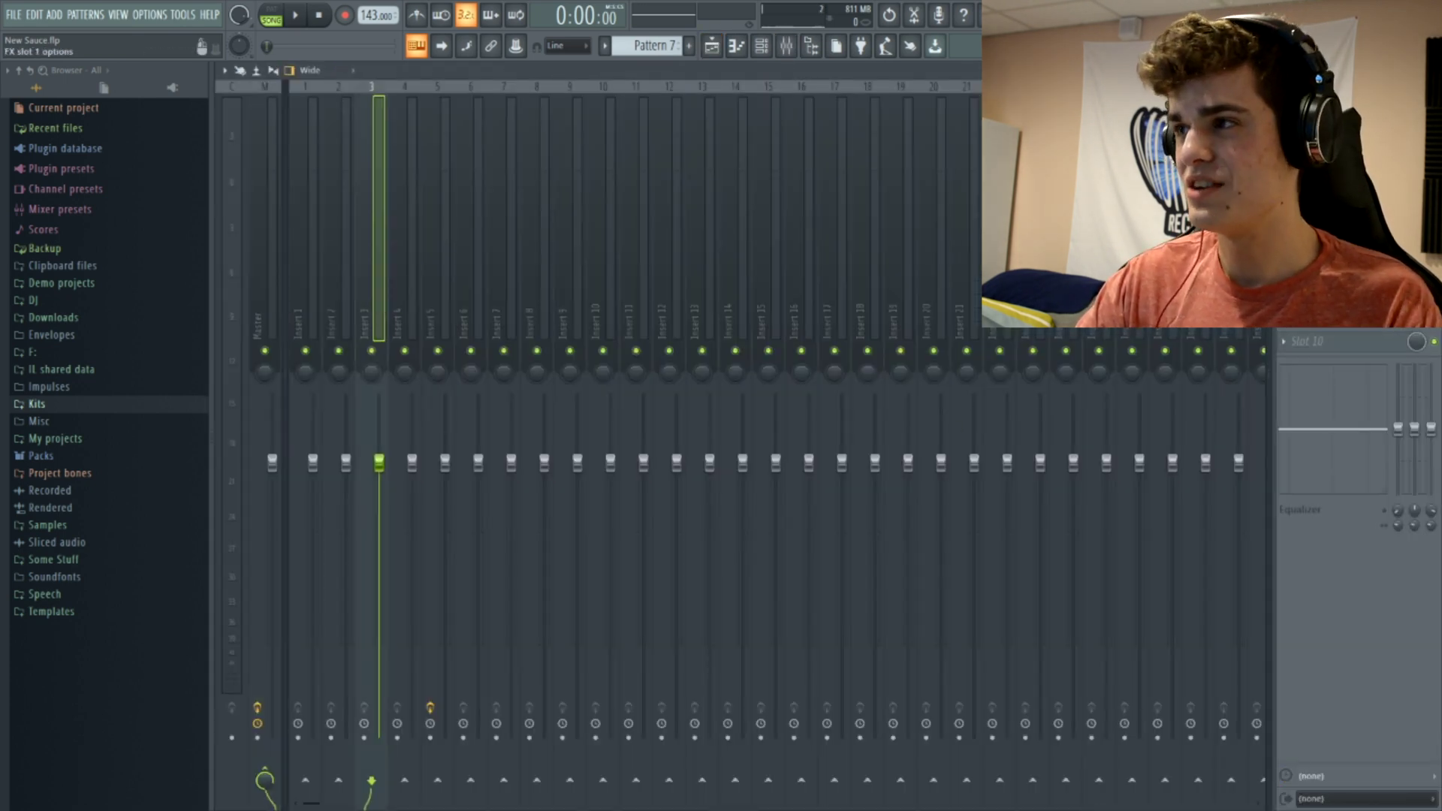
left_click(1277, 150)
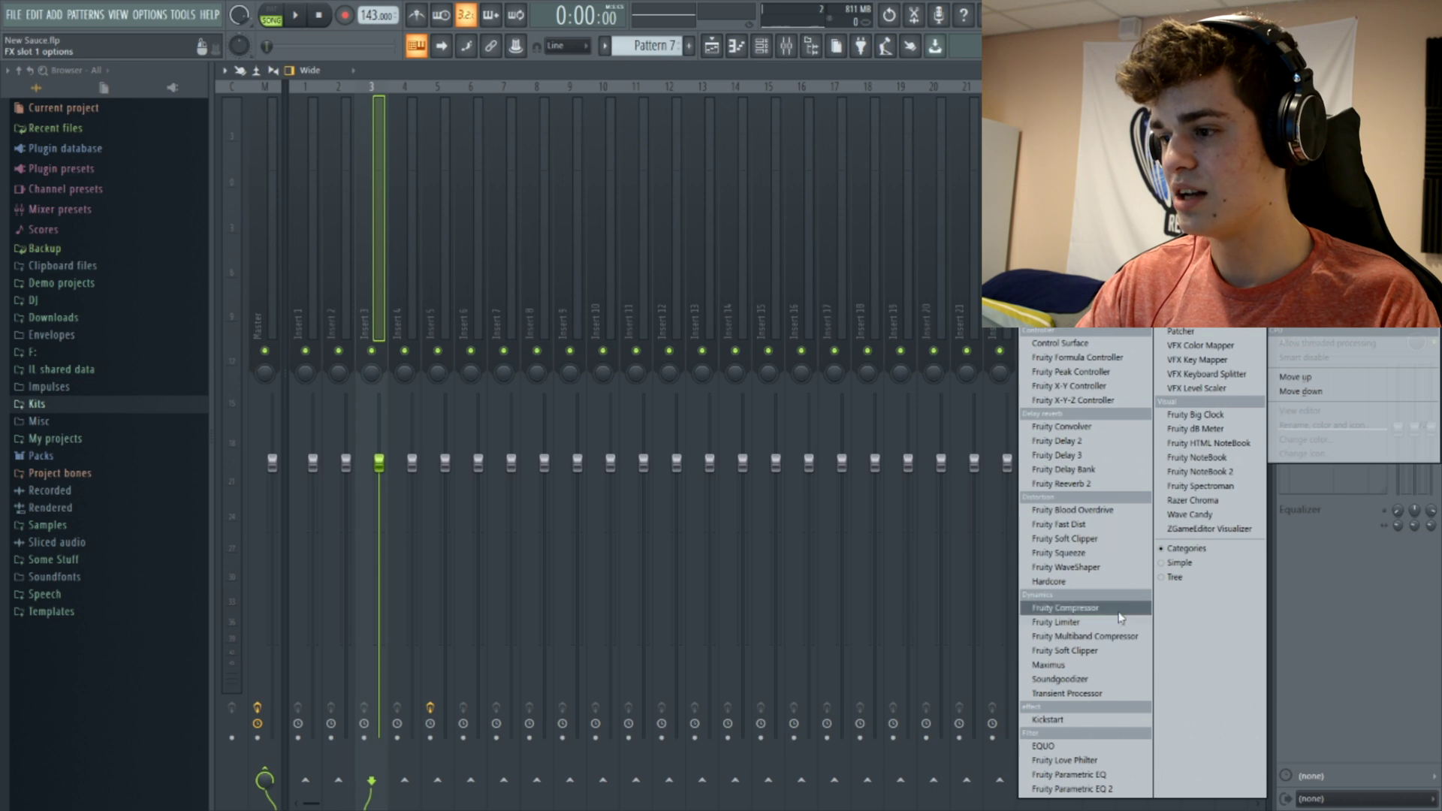
left_click(1089, 455)
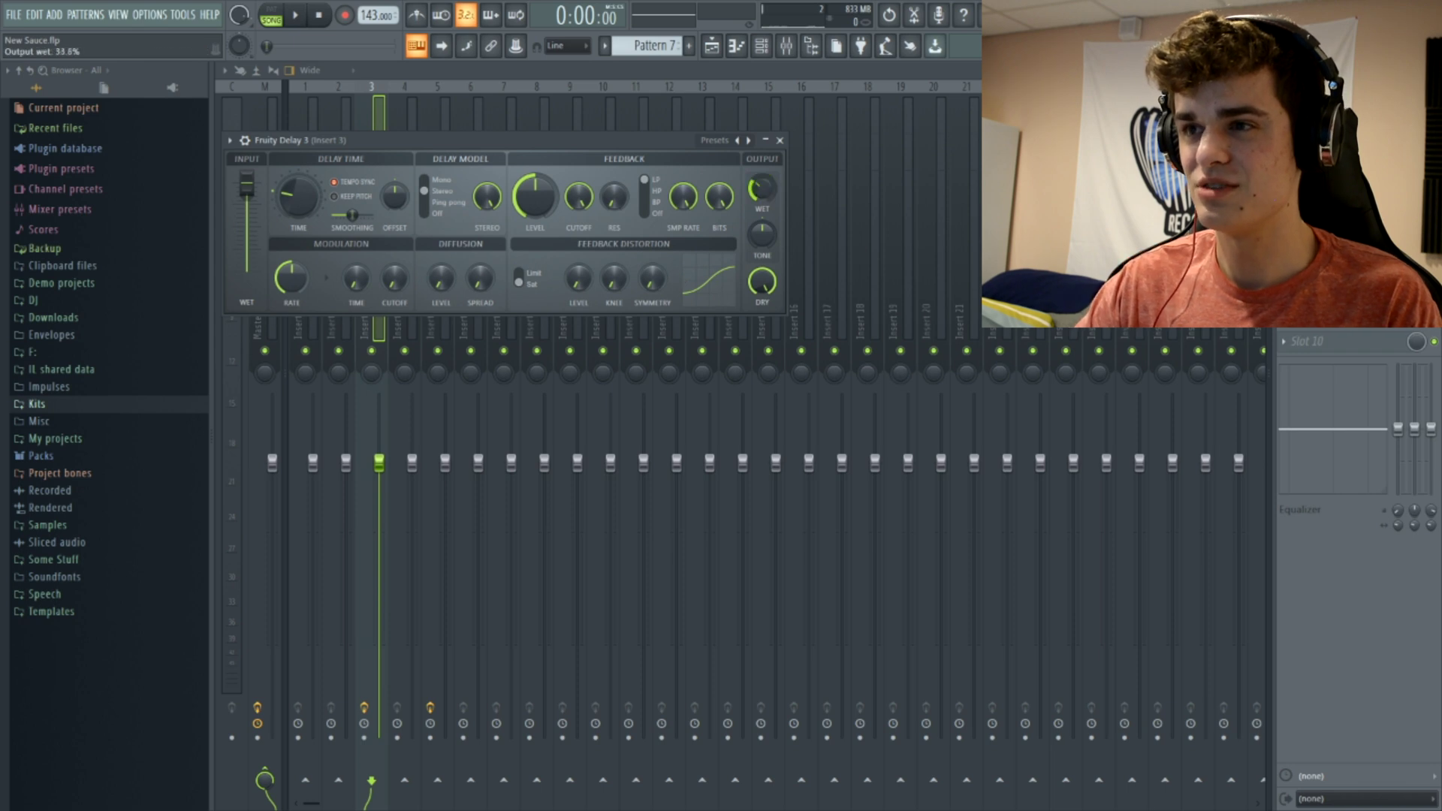
left_click_drag(698, 140, 779, 187)
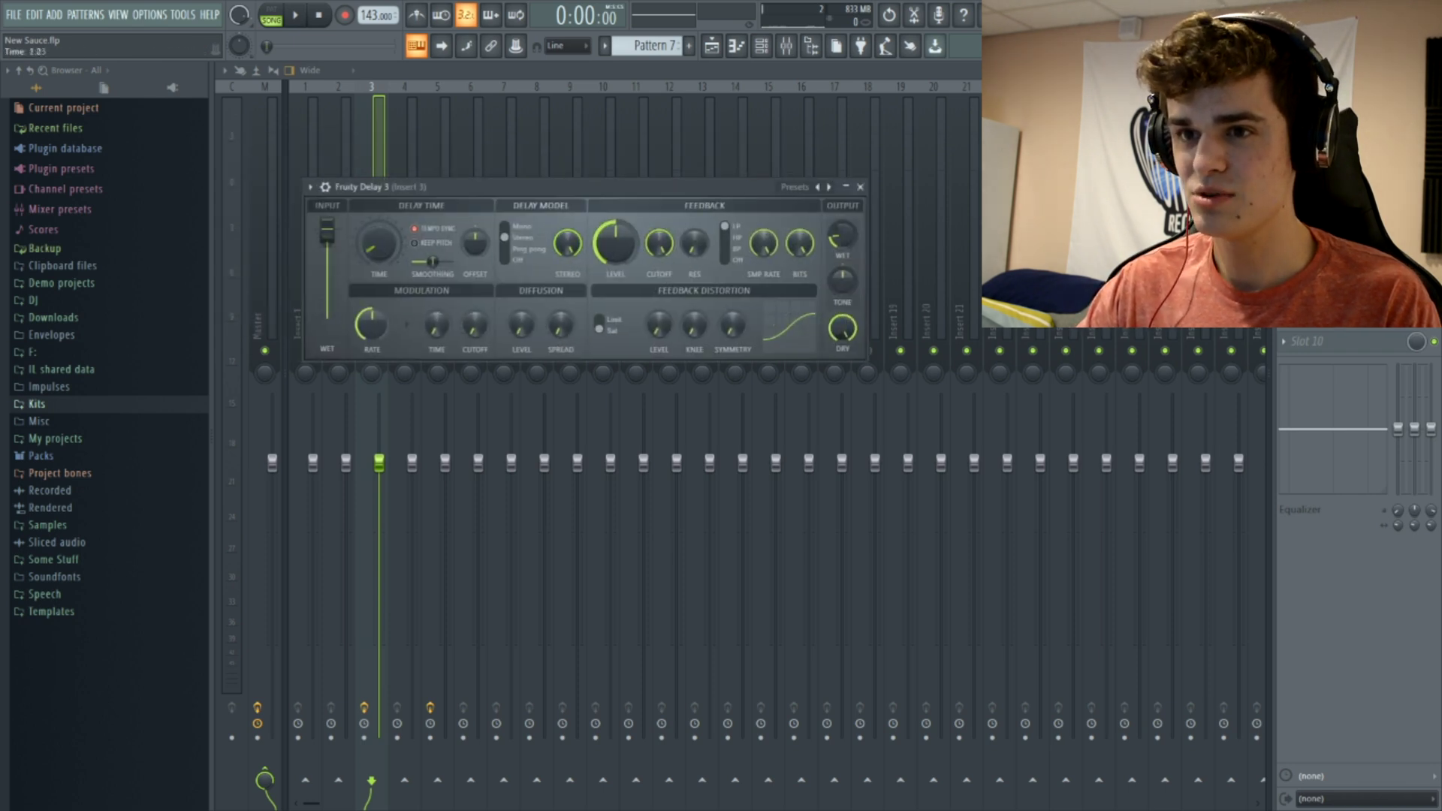
left_click_drag(615, 241, 615, 272)
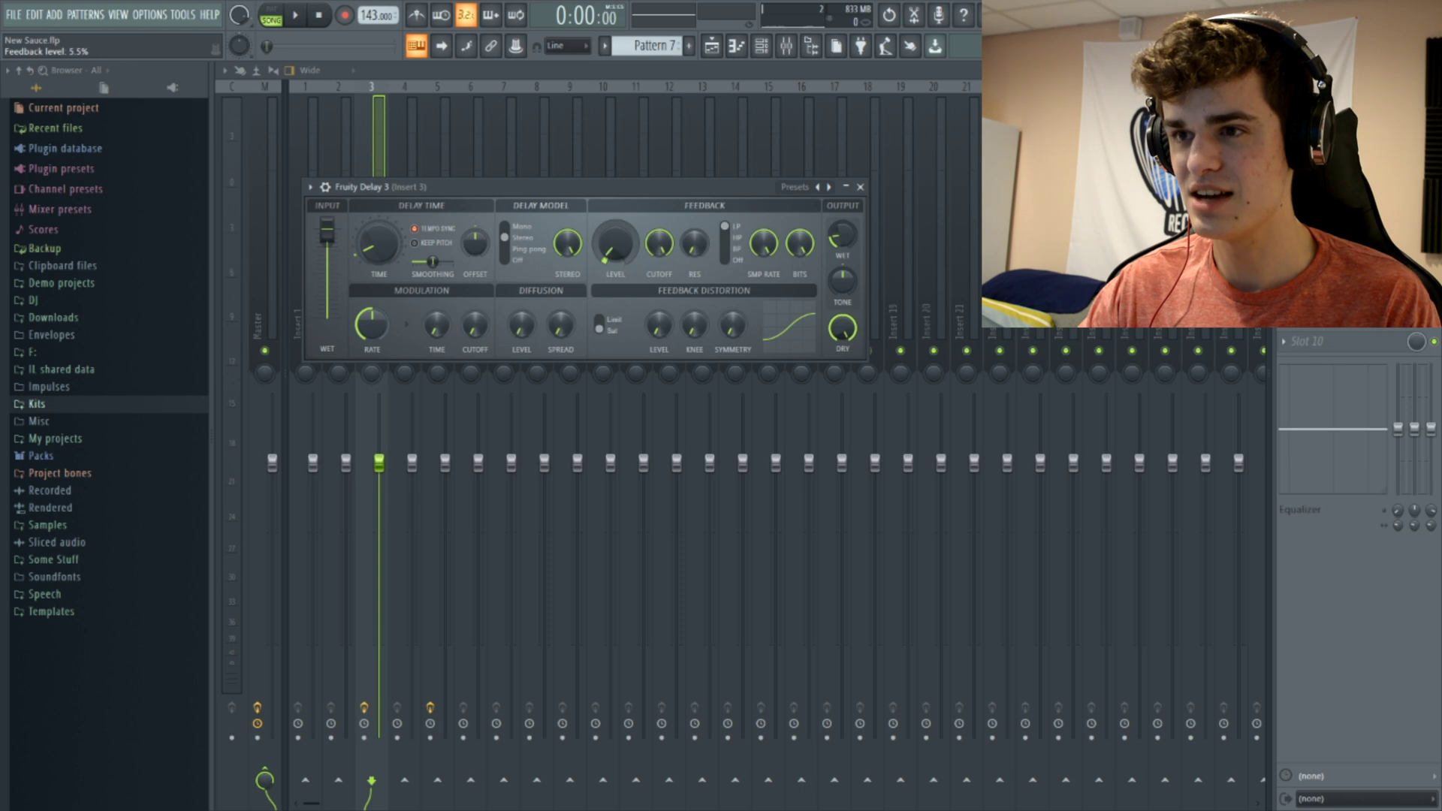
Audition Insert 3 in solo and turn down the output wet level of its Fruity Delay 3.
key("space")
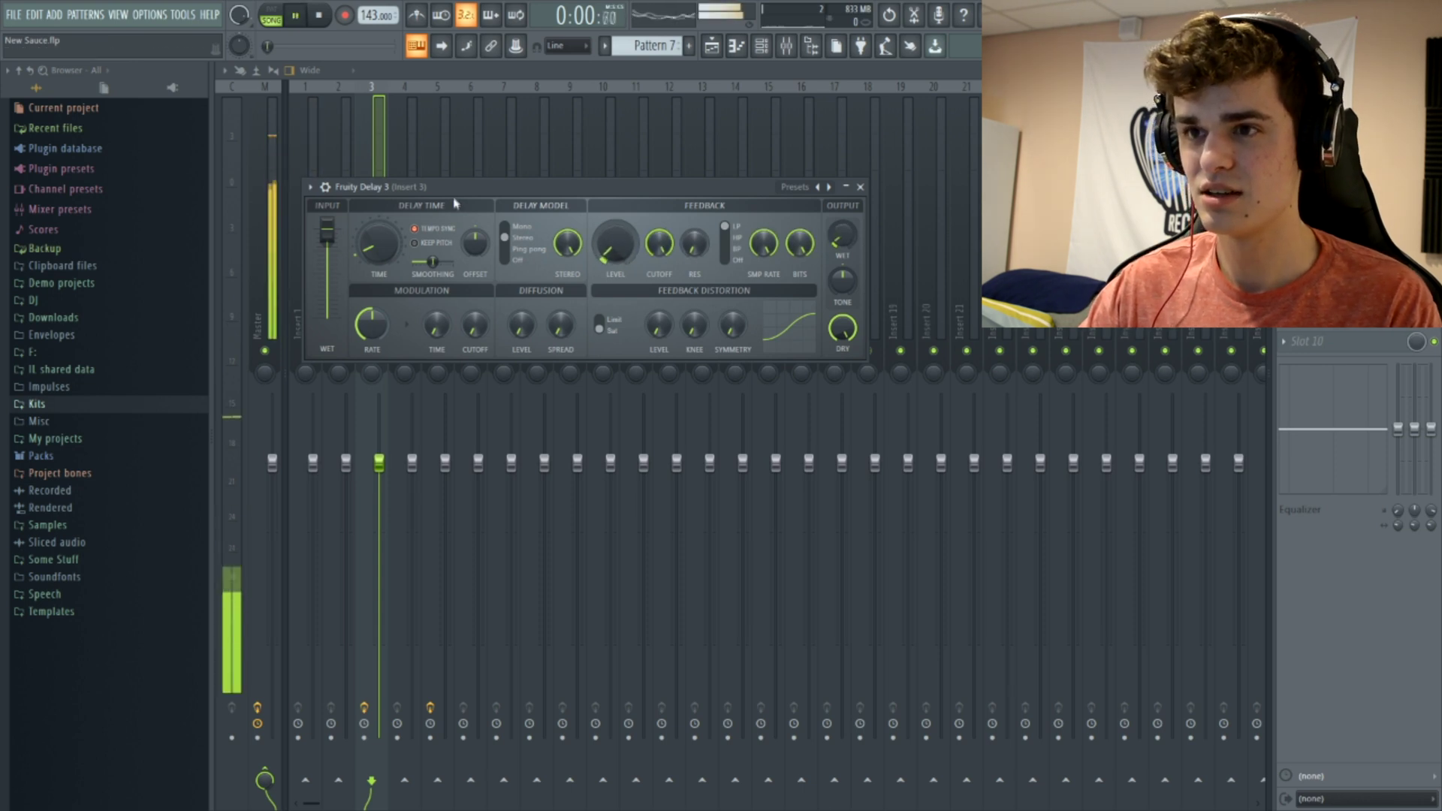
left_click(1345, 180)
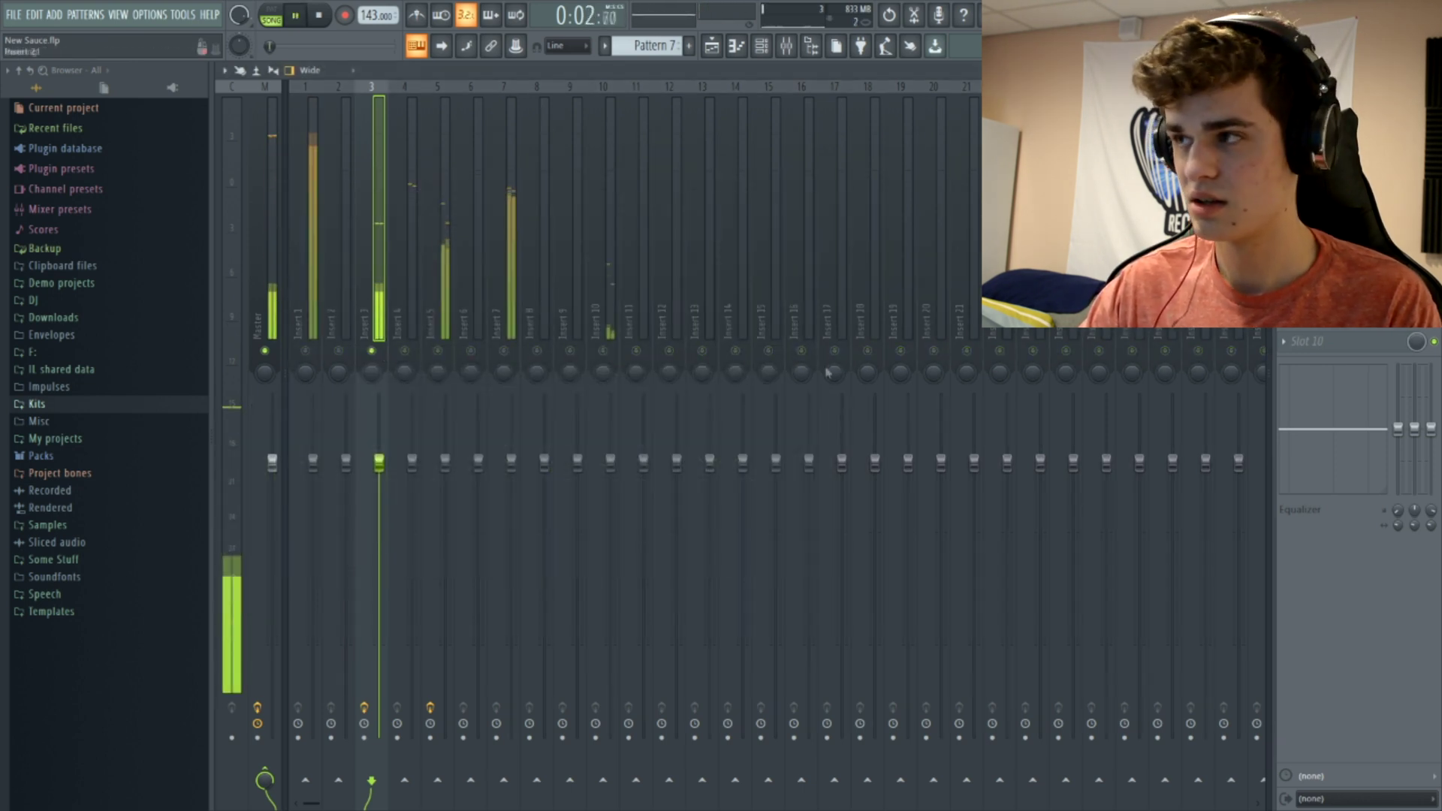
left_click(1344, 180)
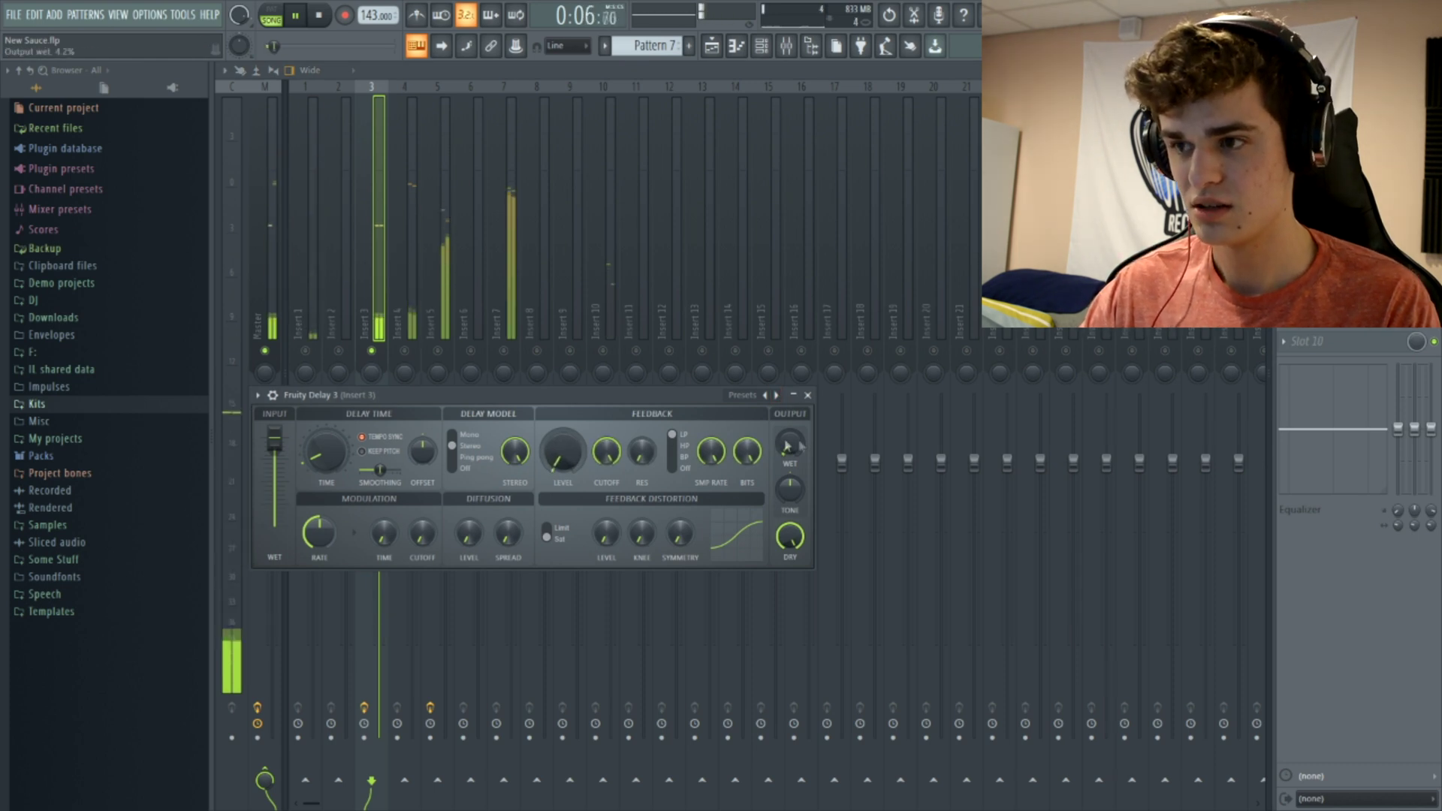
left_click_drag(779, 448, 779, 460)
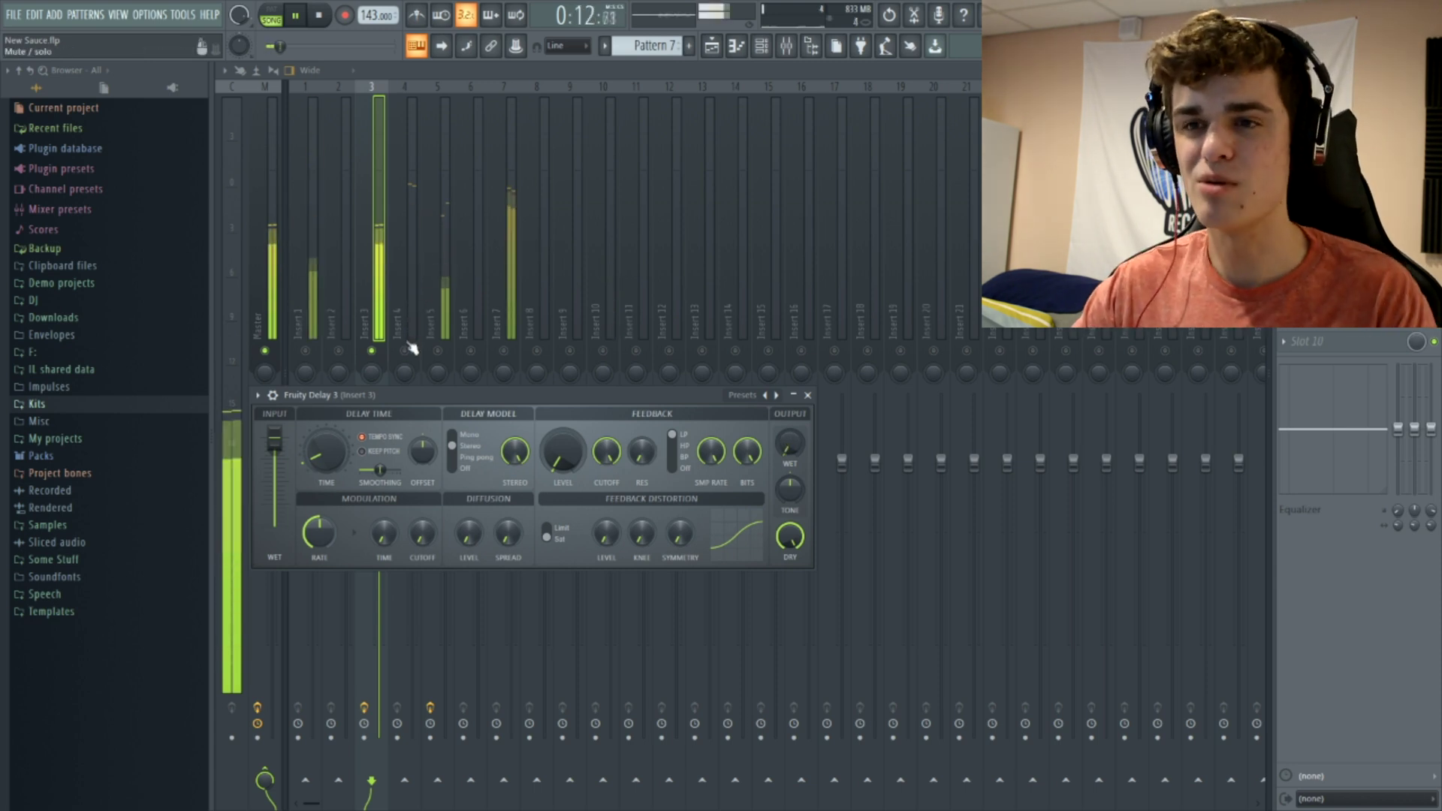
right_click(372, 351)
key("Escape")
key("space")
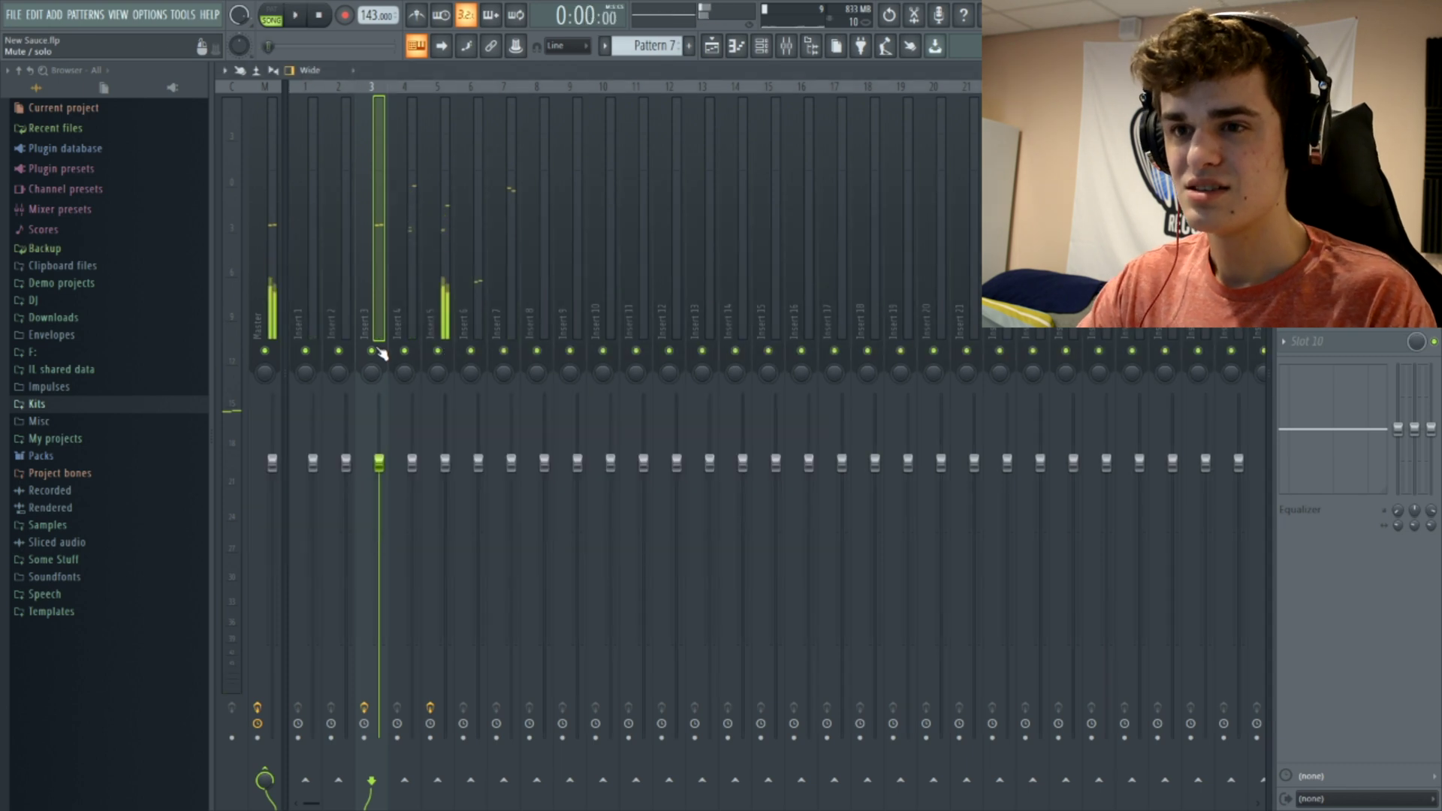
Save the project and program Drill Gun Shot hits on steps 1, 9, 17 and 25 of Pattern 8.
key("ctrl+s")
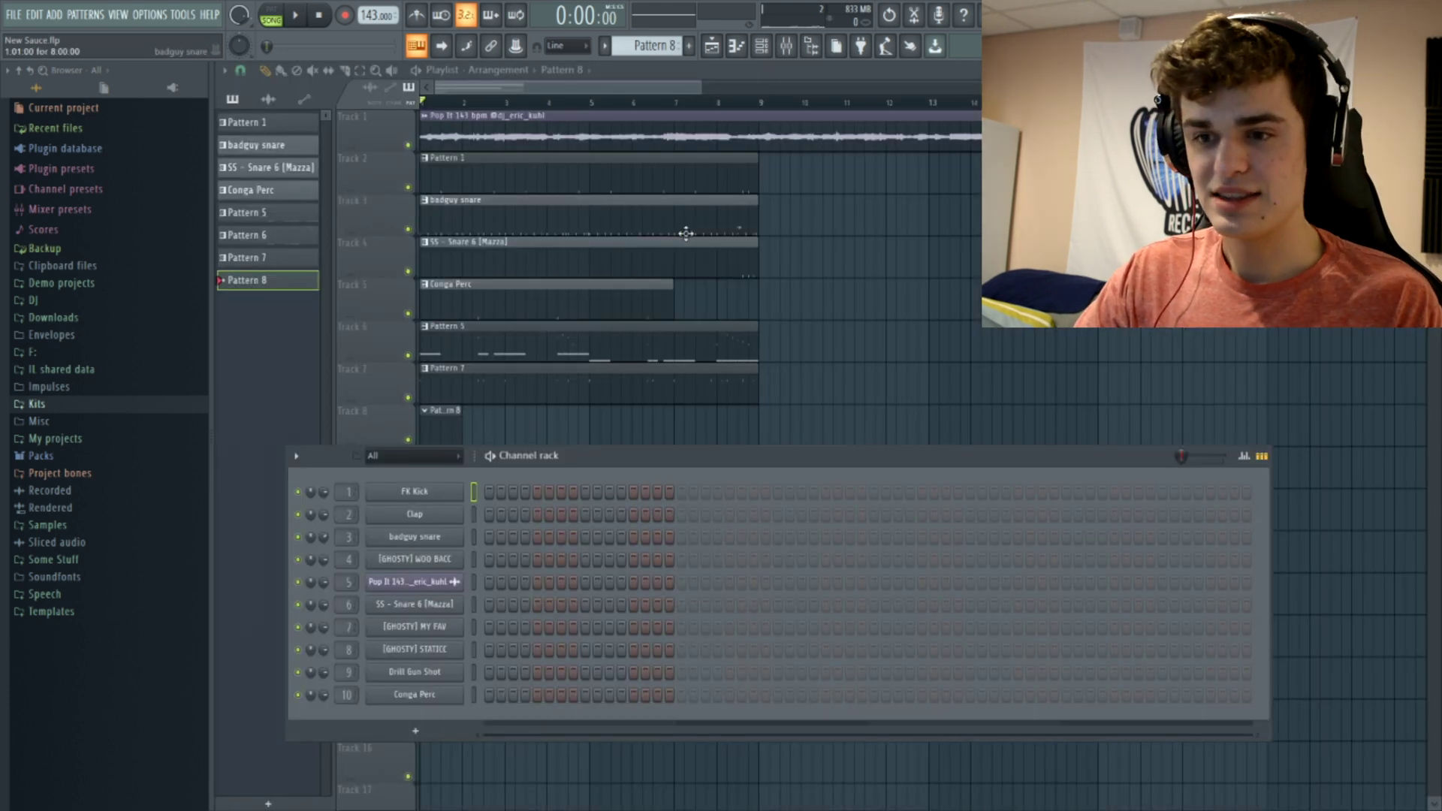
left_click(488, 672)
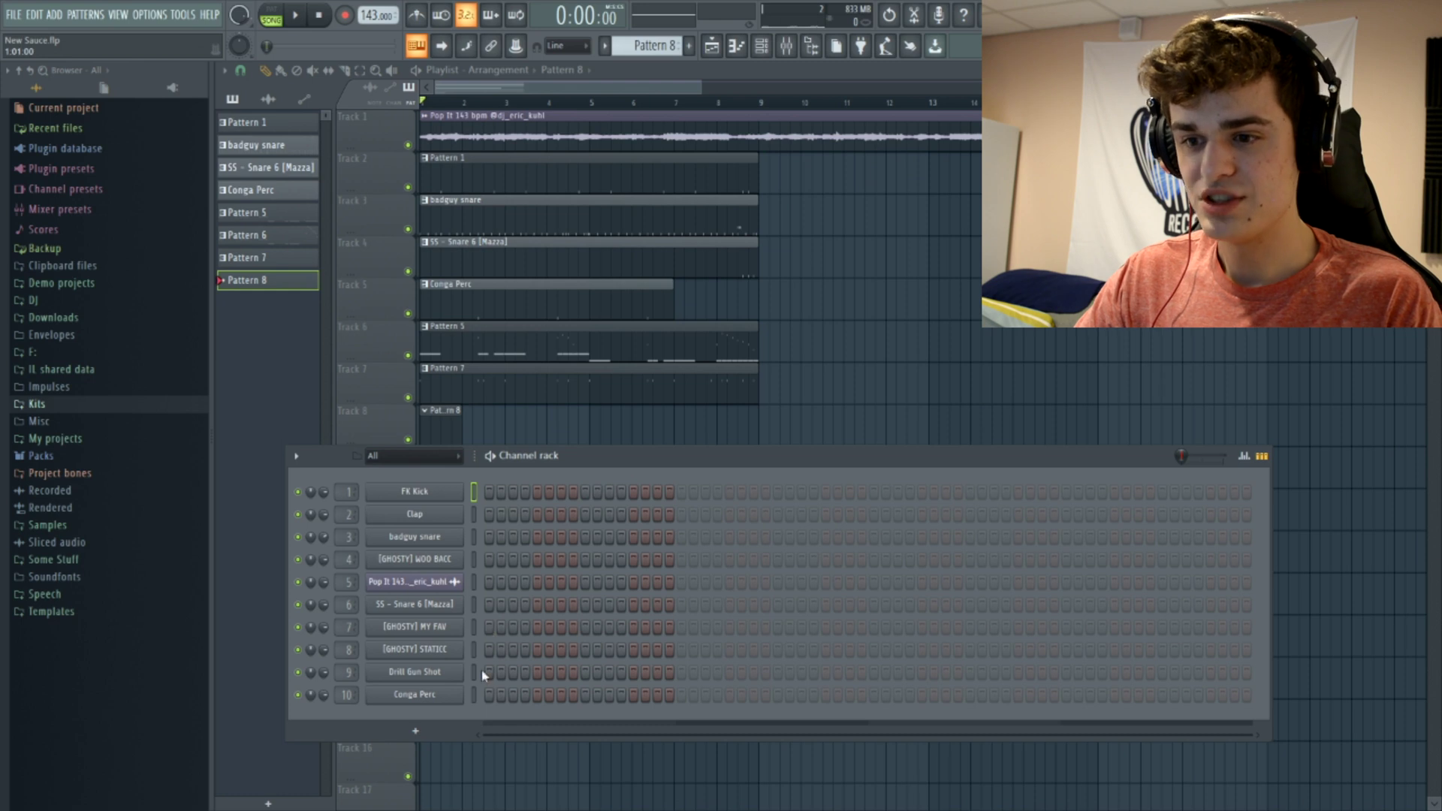
left_click(681, 672)
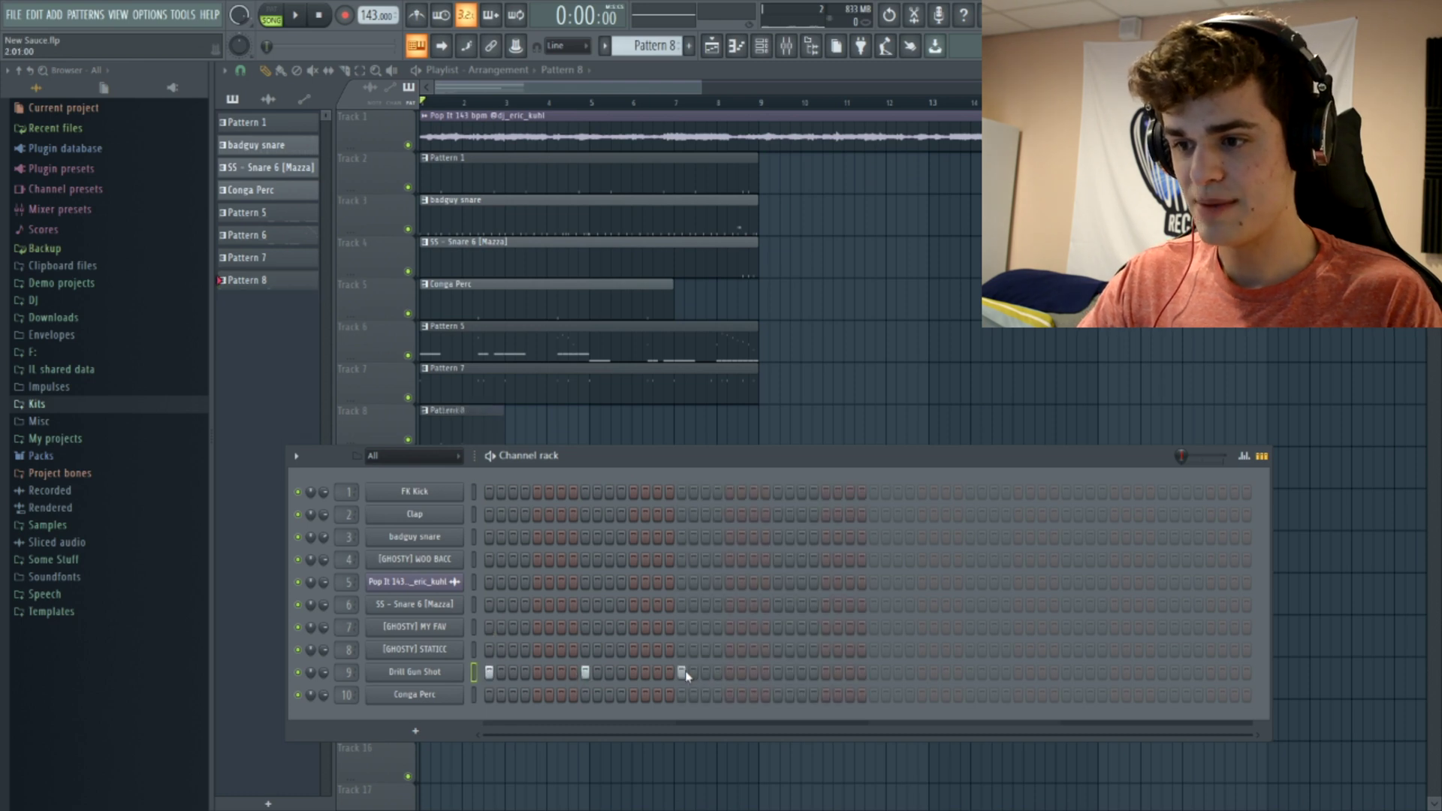
left_click(777, 672)
Taper the velocities of the four Drill Gun Shot notes from loud to quiet like an echo and listen to the result.
left_click(735, 47)
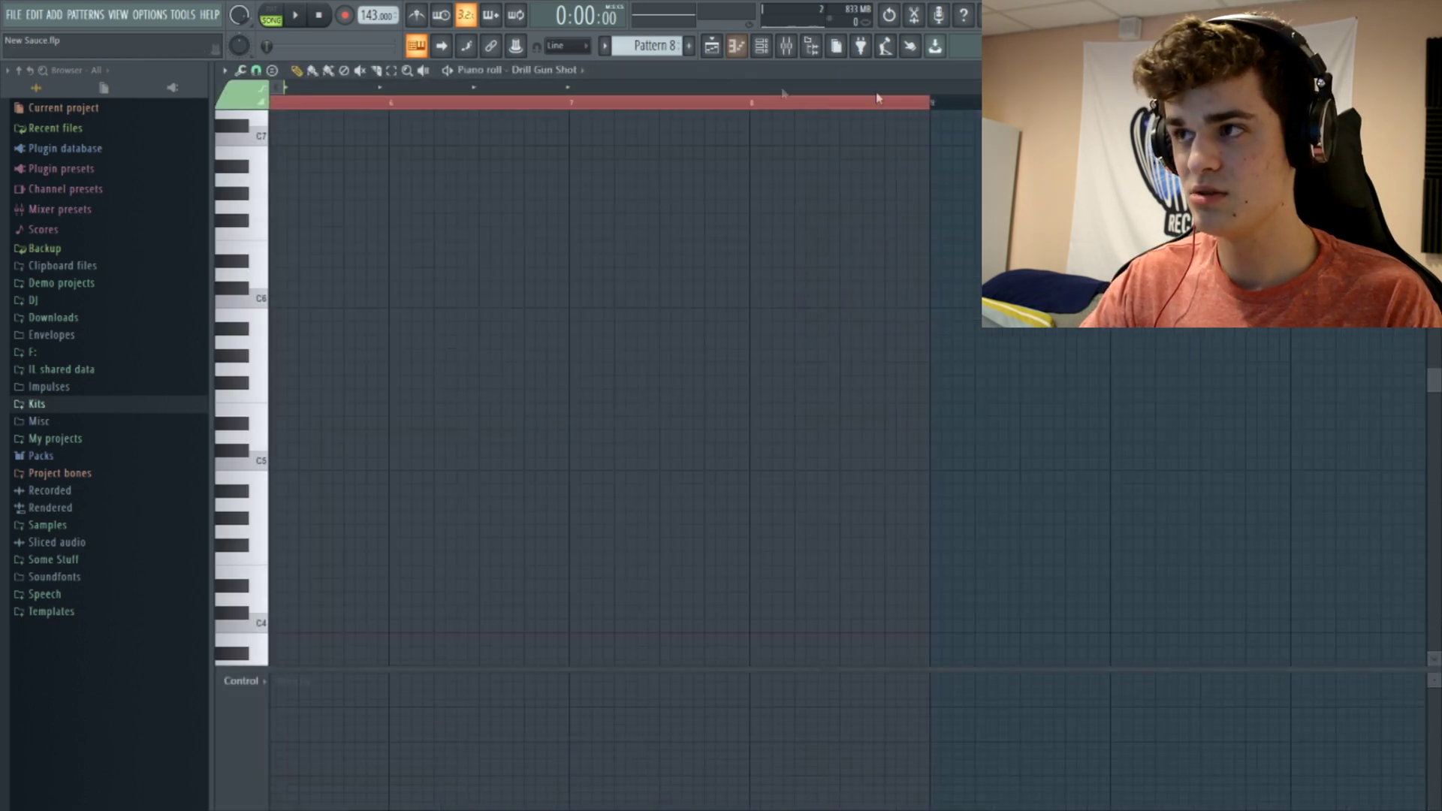
left_click_drag(403, 763, 552, 808)
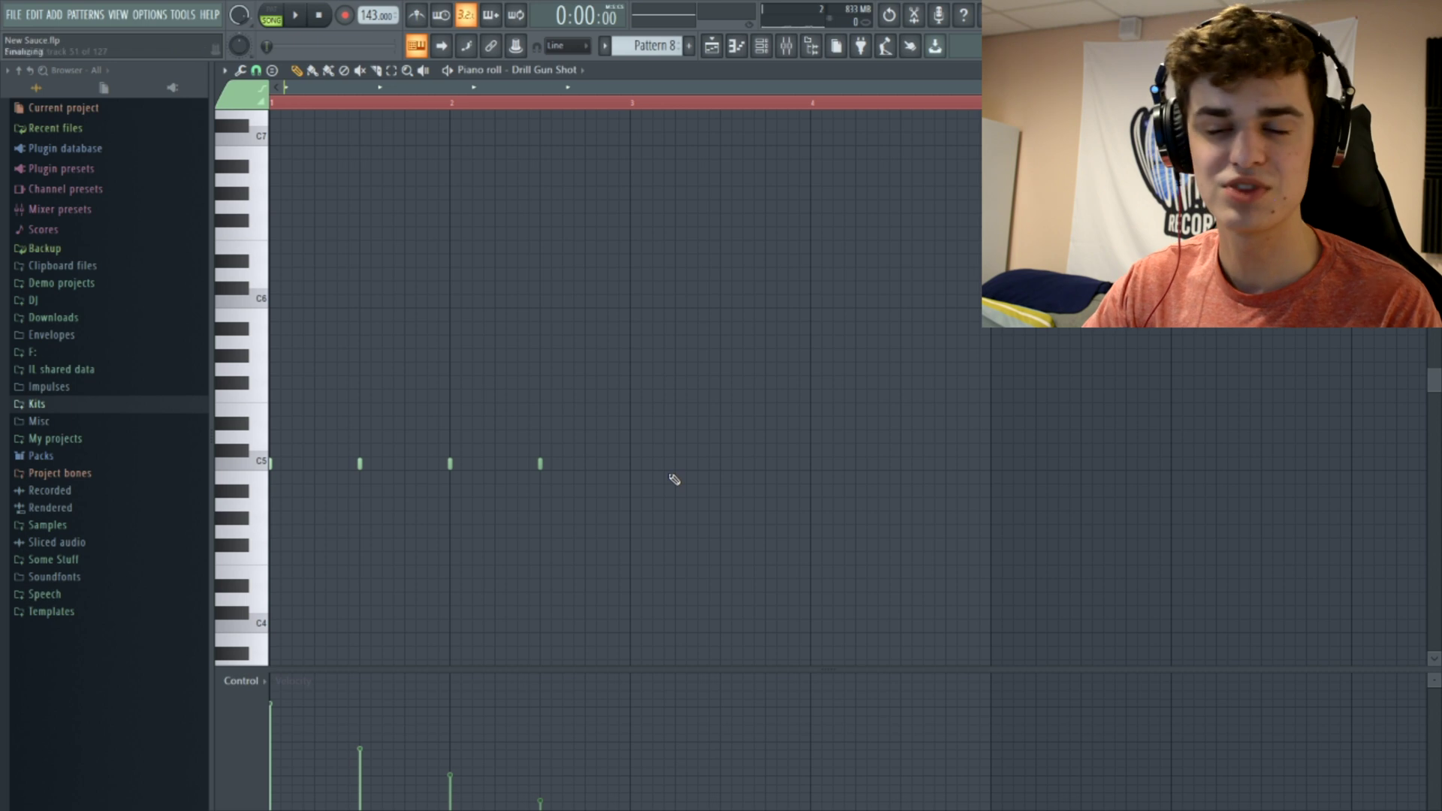
key("space")
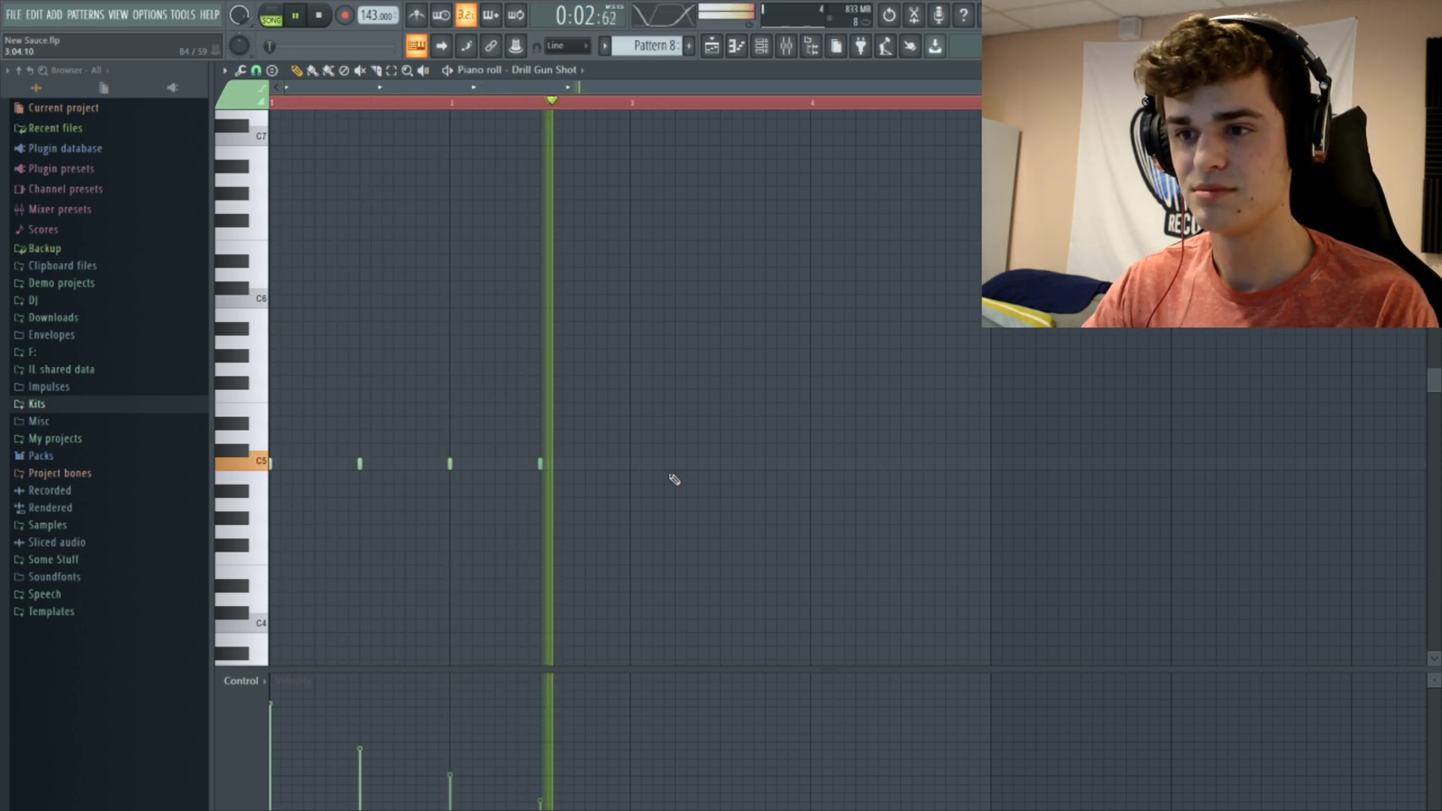
key("space")
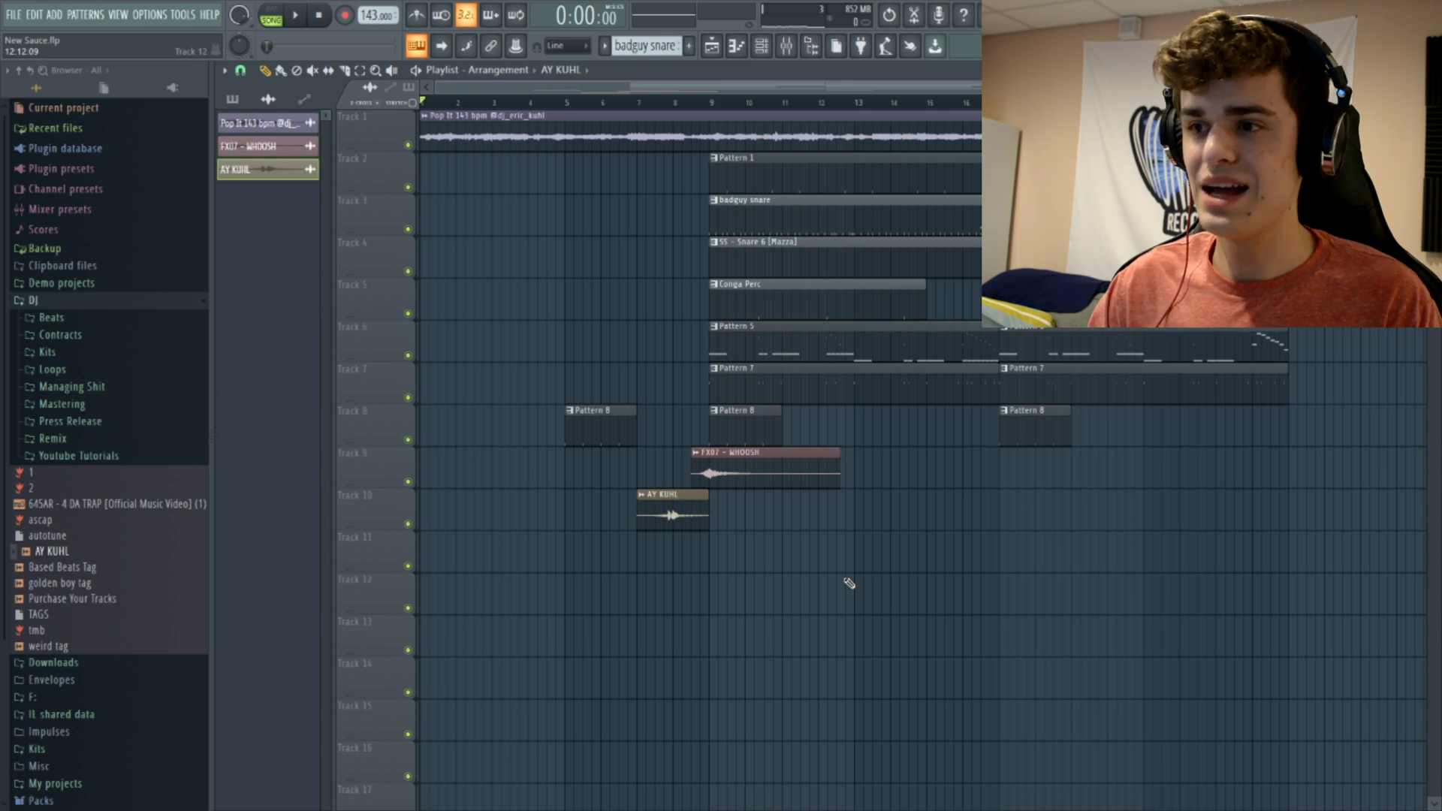
Audition the FX07 - WHOOSH clip with Track 9 soloed from just before bar 9, and restore all tracks.
right_click(409, 481)
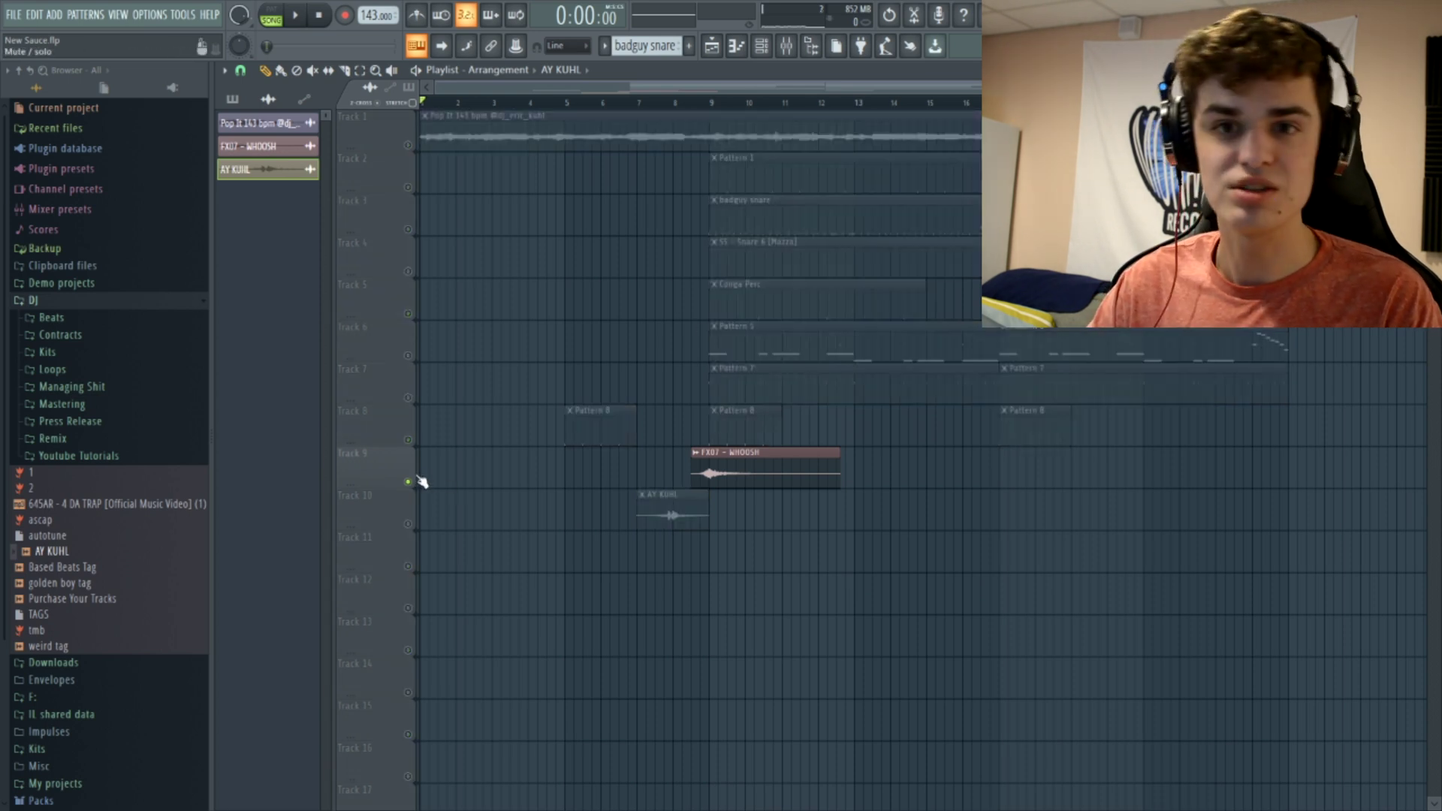
left_click(700, 103)
key("space")
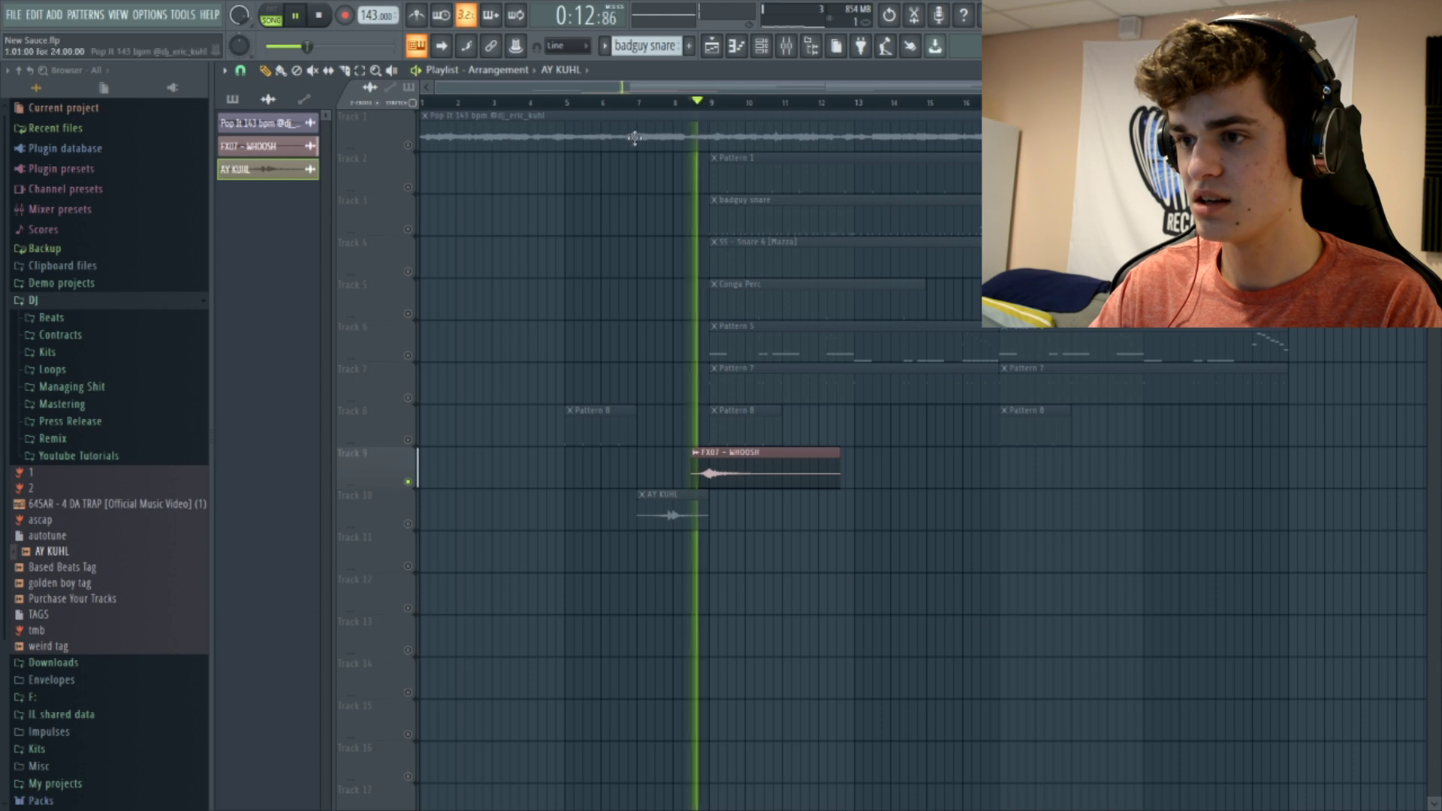
right_click(410, 482)
key("space")
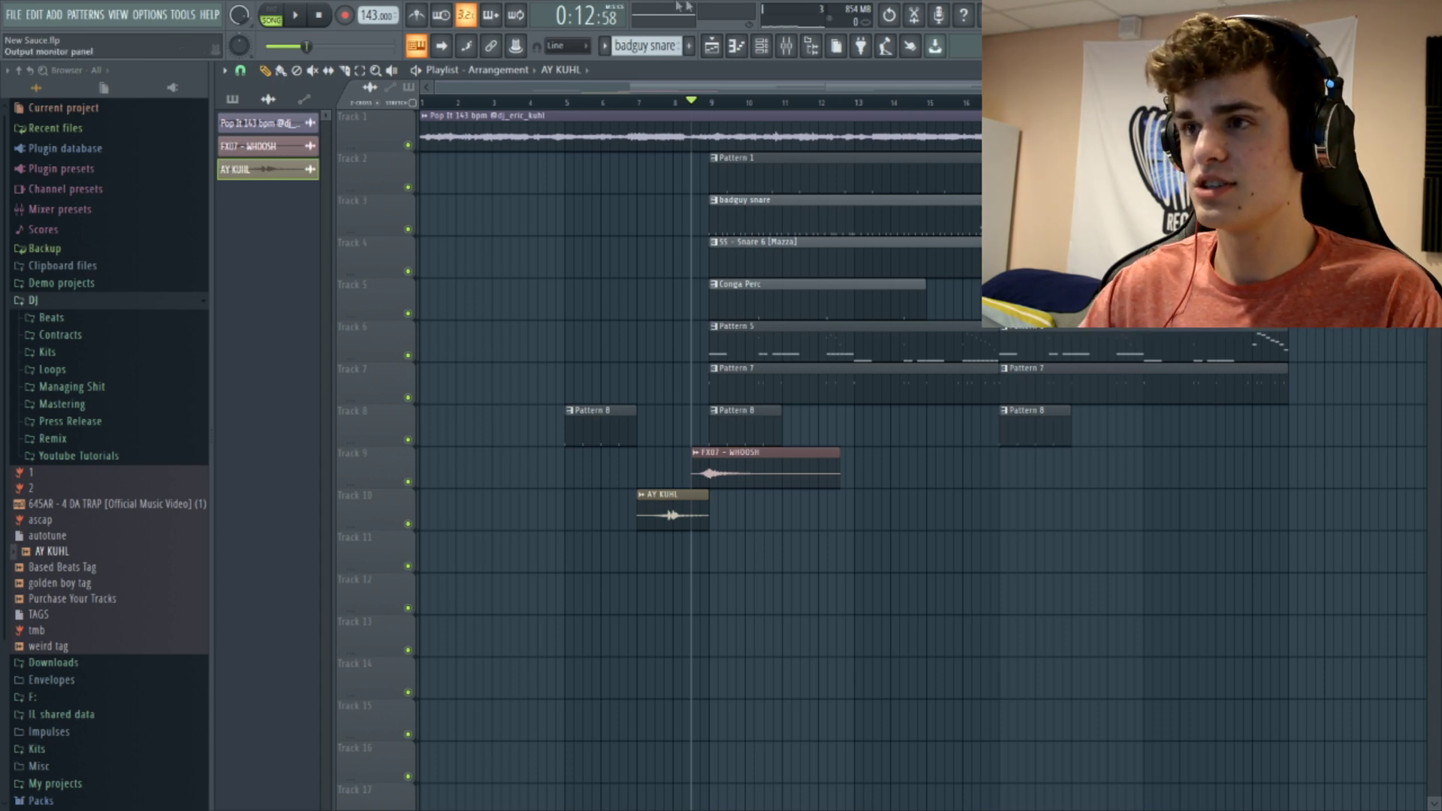
Check the arrangement from bar 9 and near the ends of both eight-bar sections, and select the Pattern 6 bass clip.
left_click(710, 103)
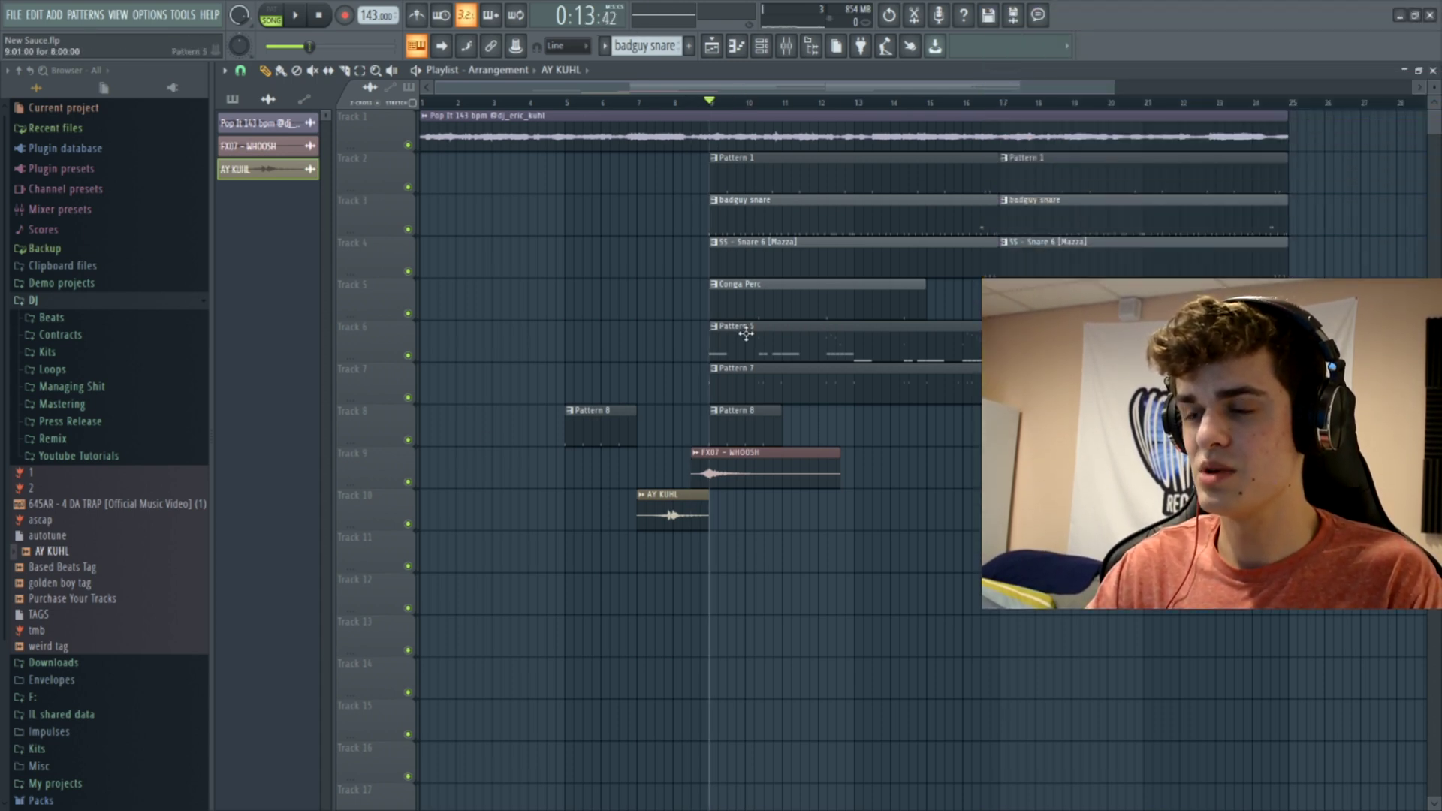
left_click(952, 103)
left_click(1244, 103)
left_click(1285, 342)
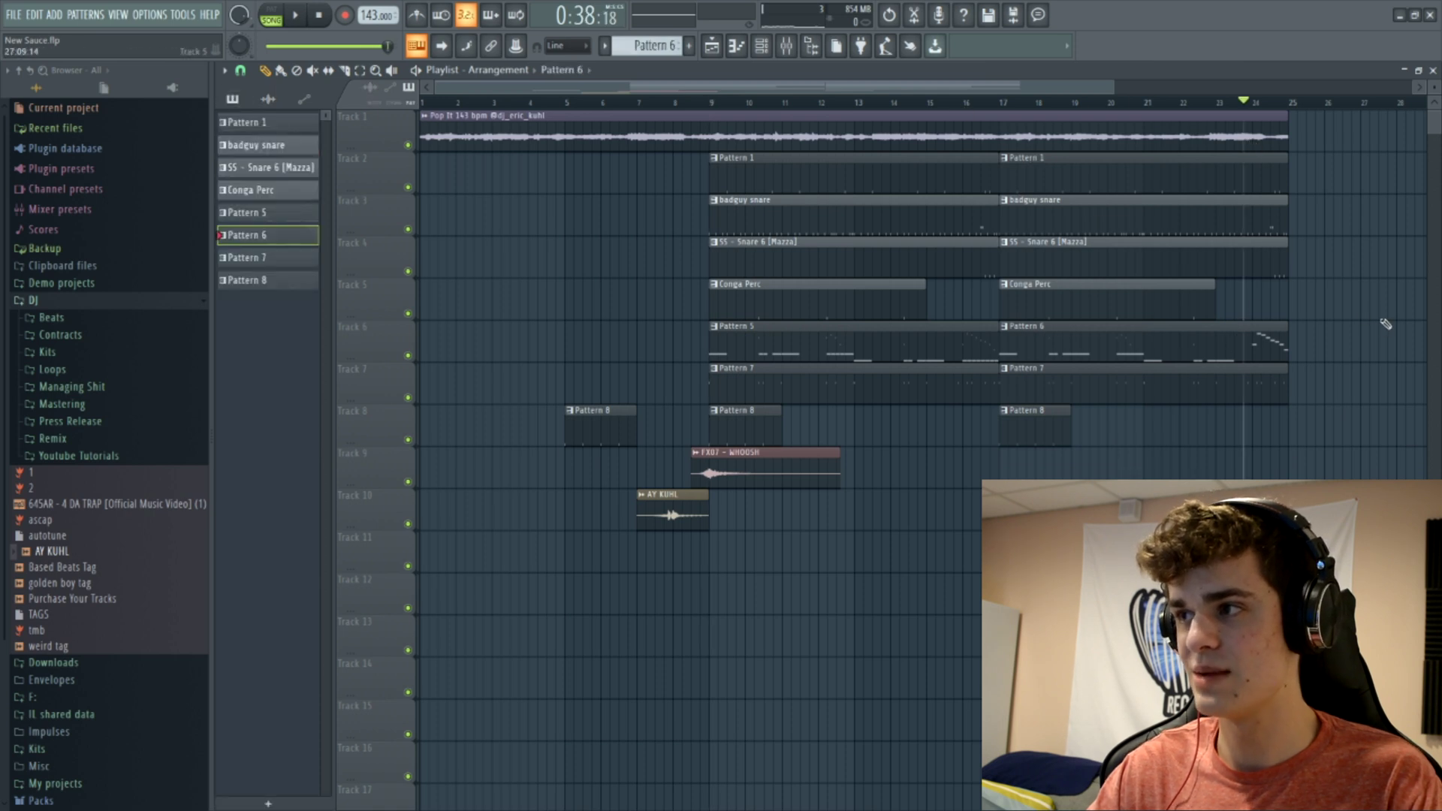